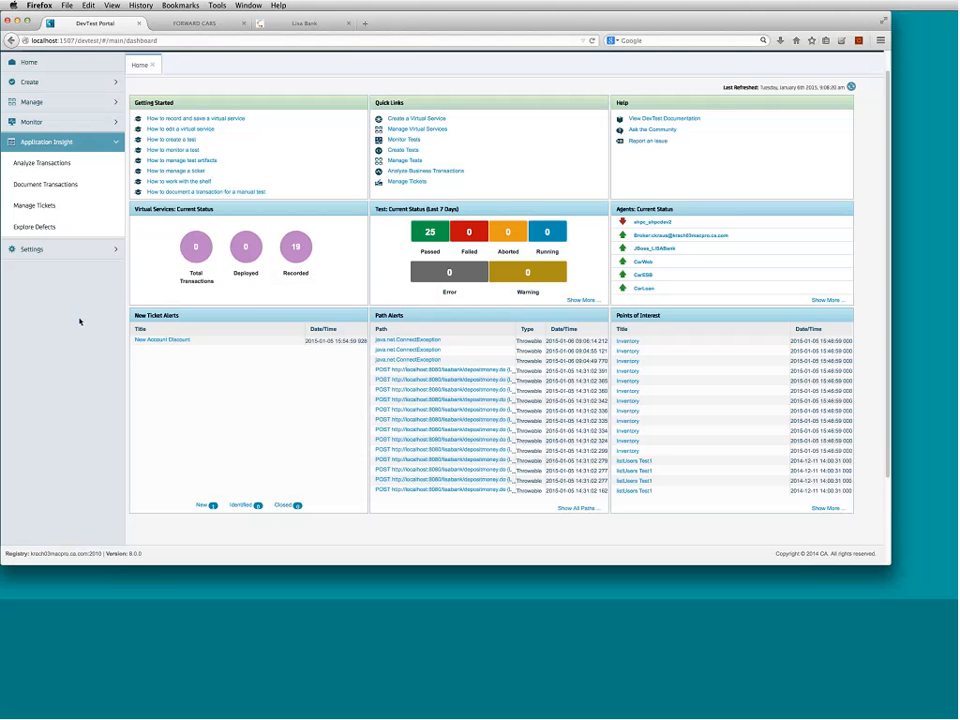
# - Open Document Transactions from the Application Insight sidebar to list the Inventory and listUsers Test1 recordings
pyautogui.click(83, 190)
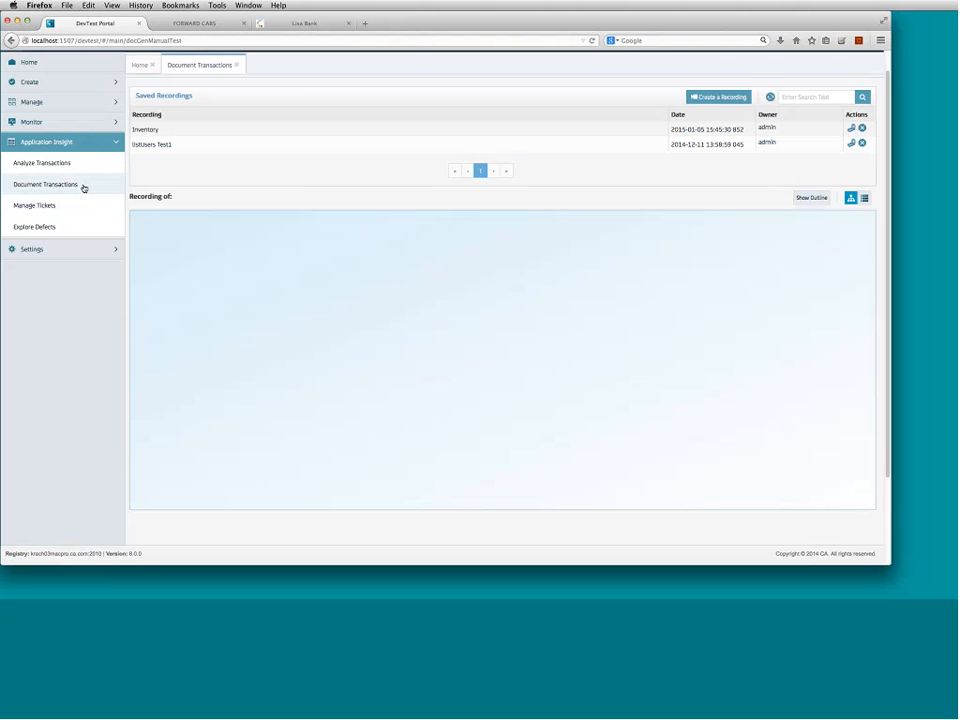
pyautogui.scroll(-1, 628, 96)
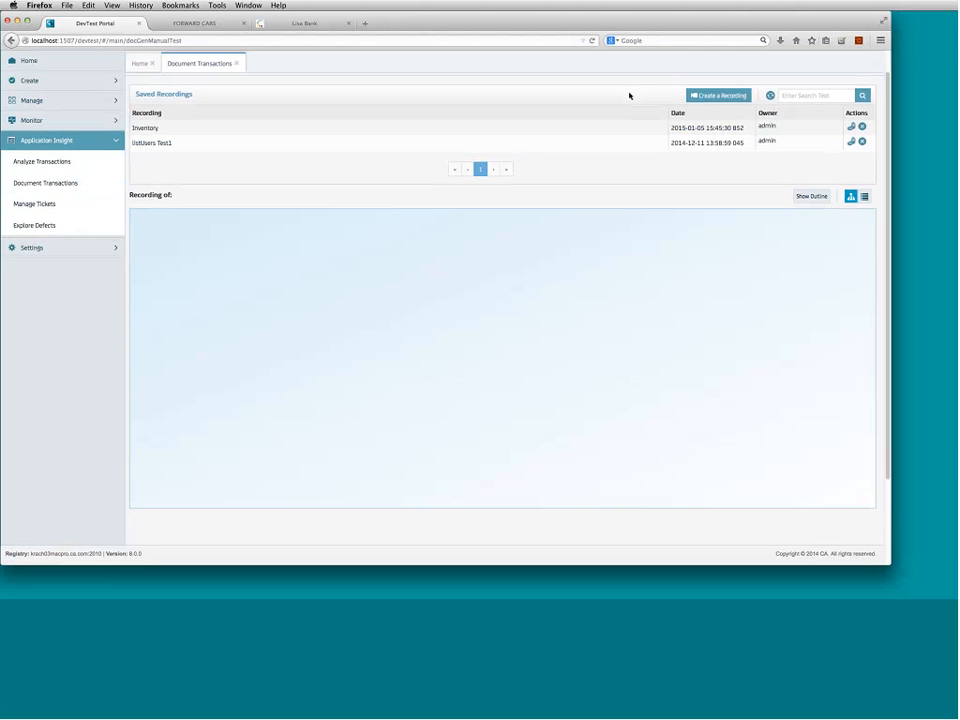
# - Create a new Record Case named 'vin' and start recording it
pyautogui.click(718, 96)
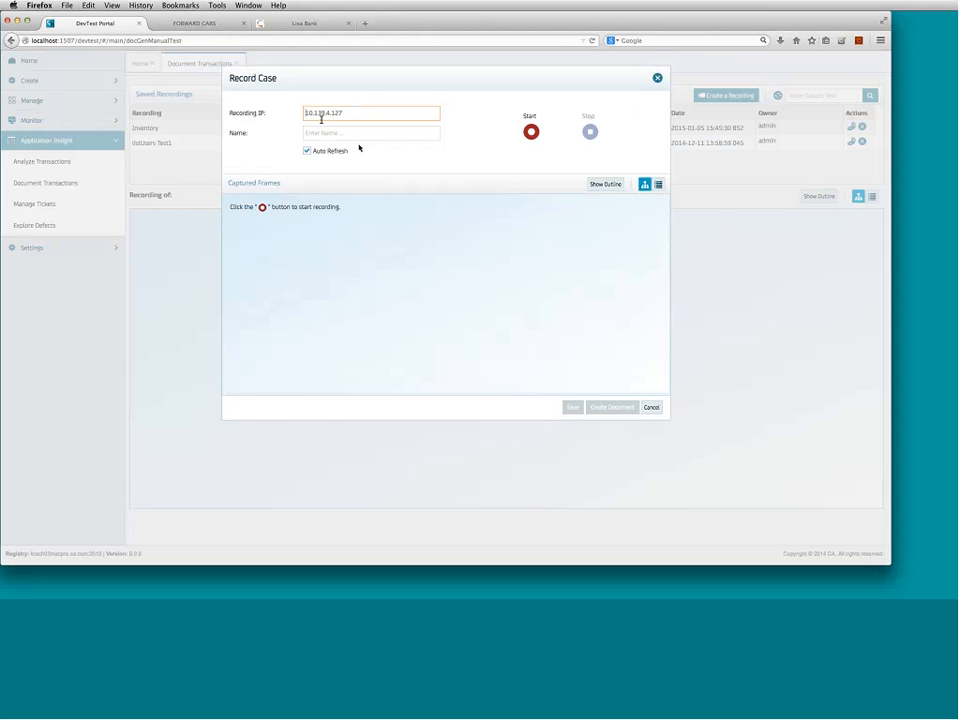
pyautogui.click(336, 133)
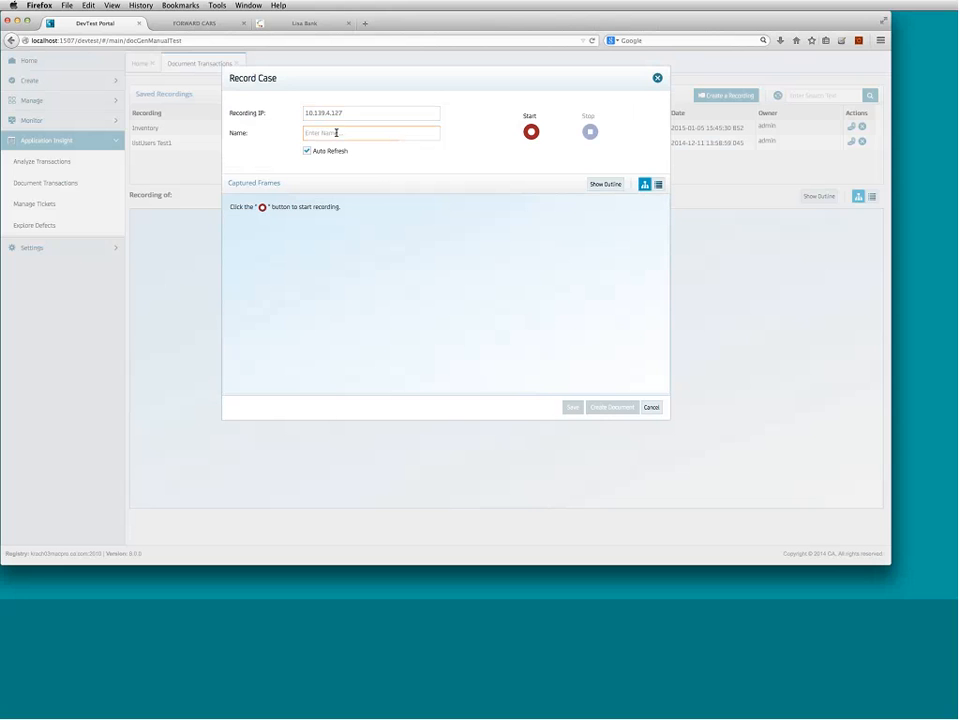
pyautogui.write('sm')
pyautogui.click(531, 132)
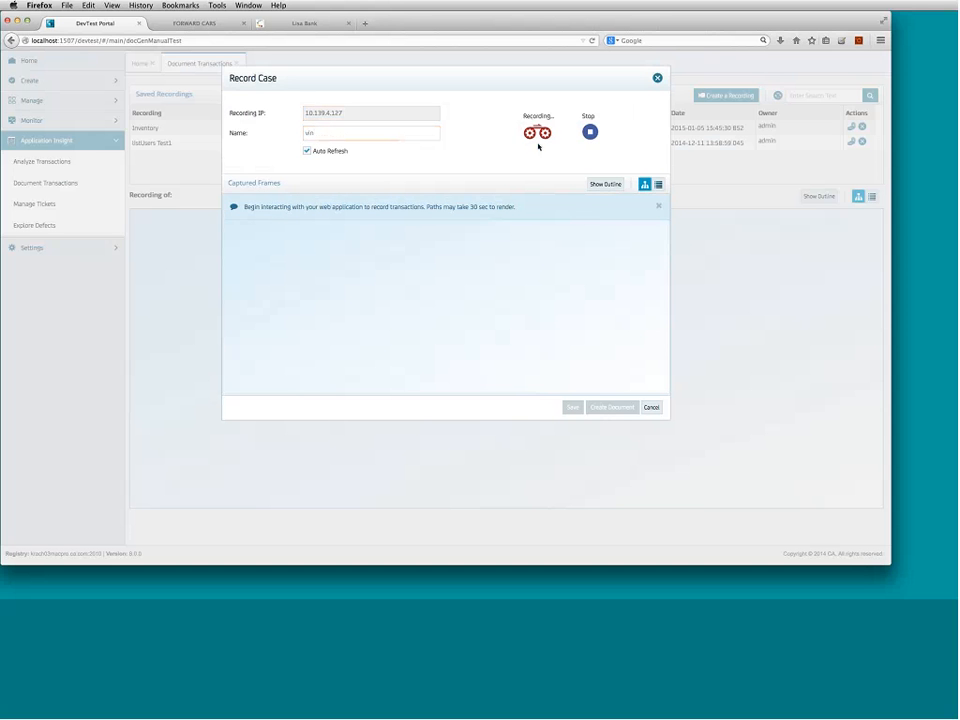
# - In Forward Cars, run the VIN history lookup for the red Audi A4-B, then return to DevTest Portal
pyautogui.click(196, 23)
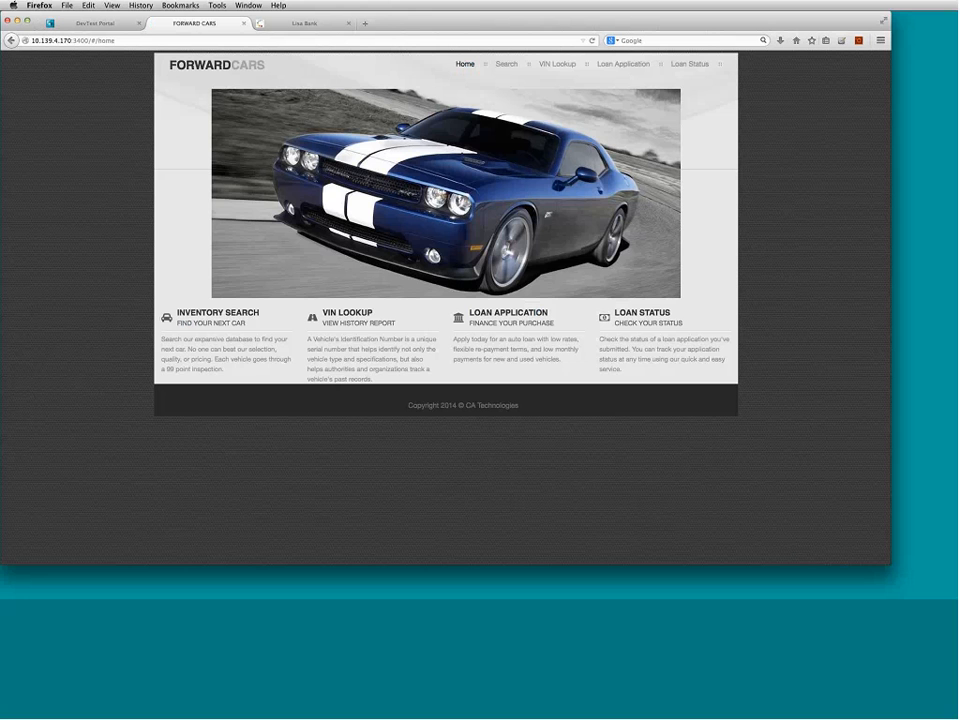
pyautogui.click(222, 316)
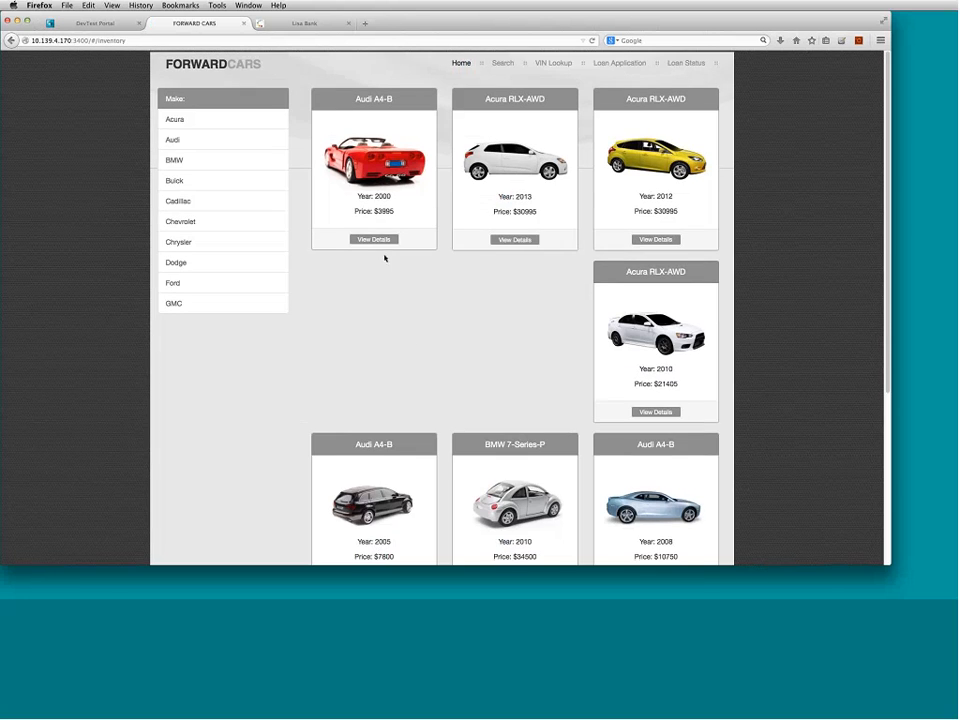
pyautogui.click(375, 241)
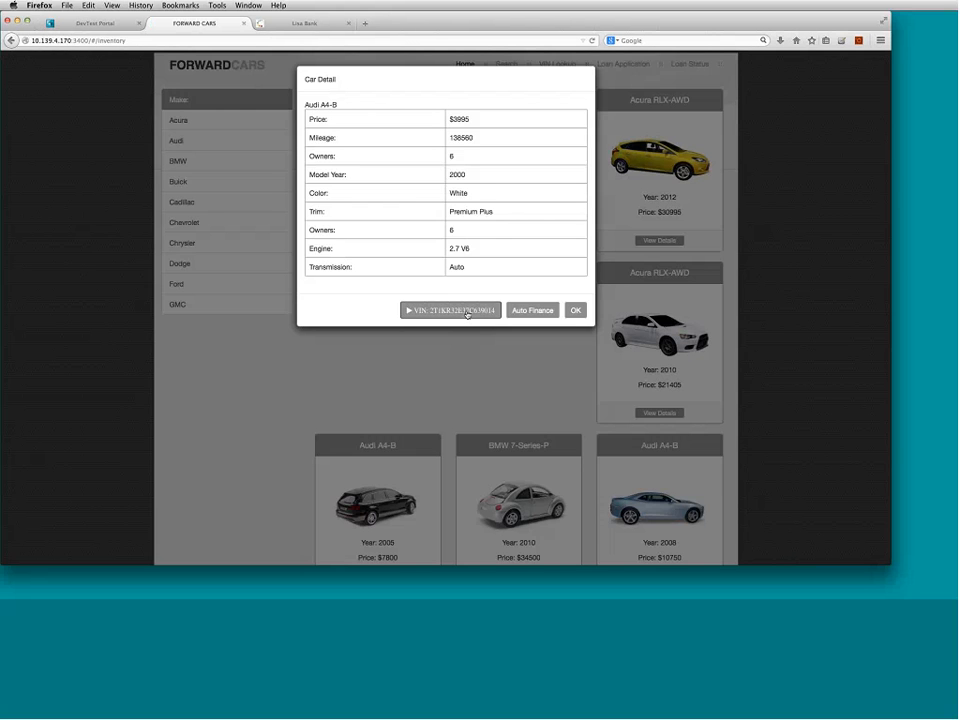
pyautogui.click(466, 311)
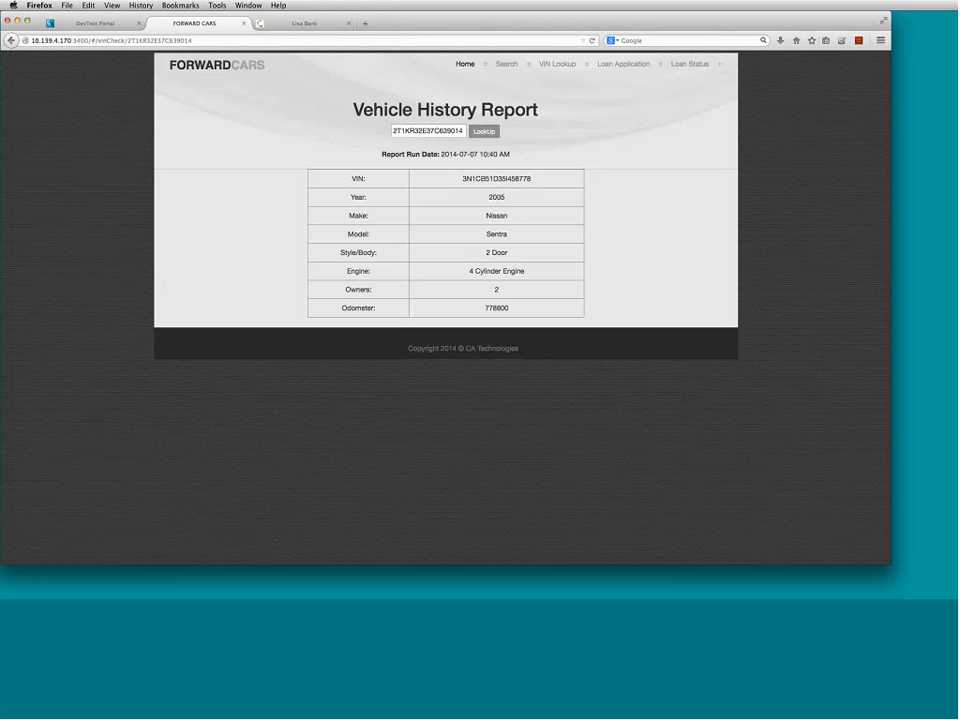
pyautogui.click(100, 23)
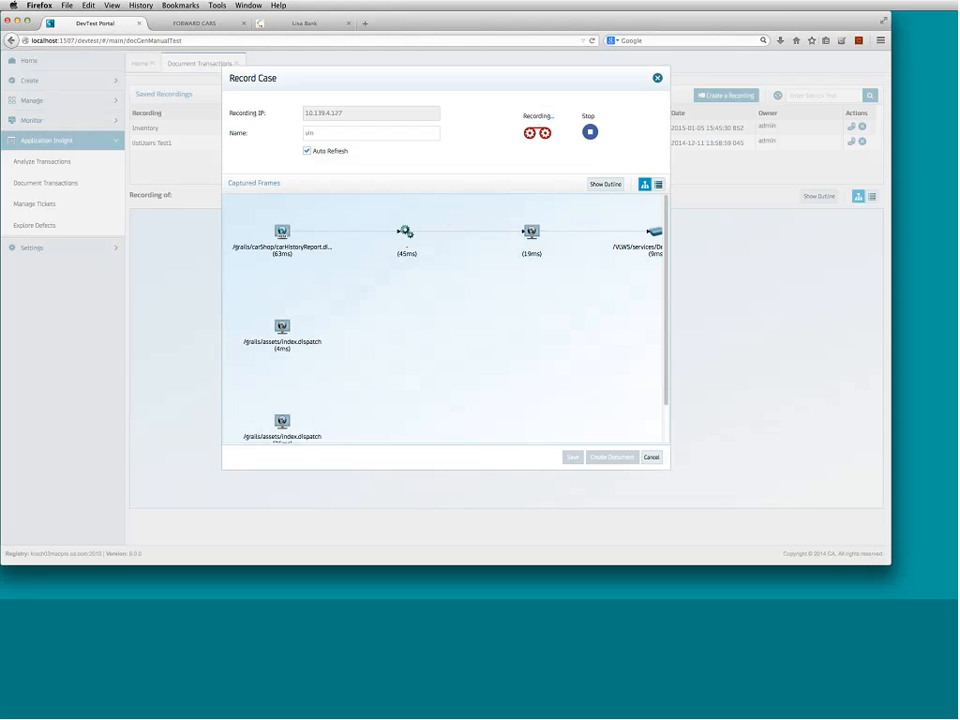
pyautogui.click(283, 234)
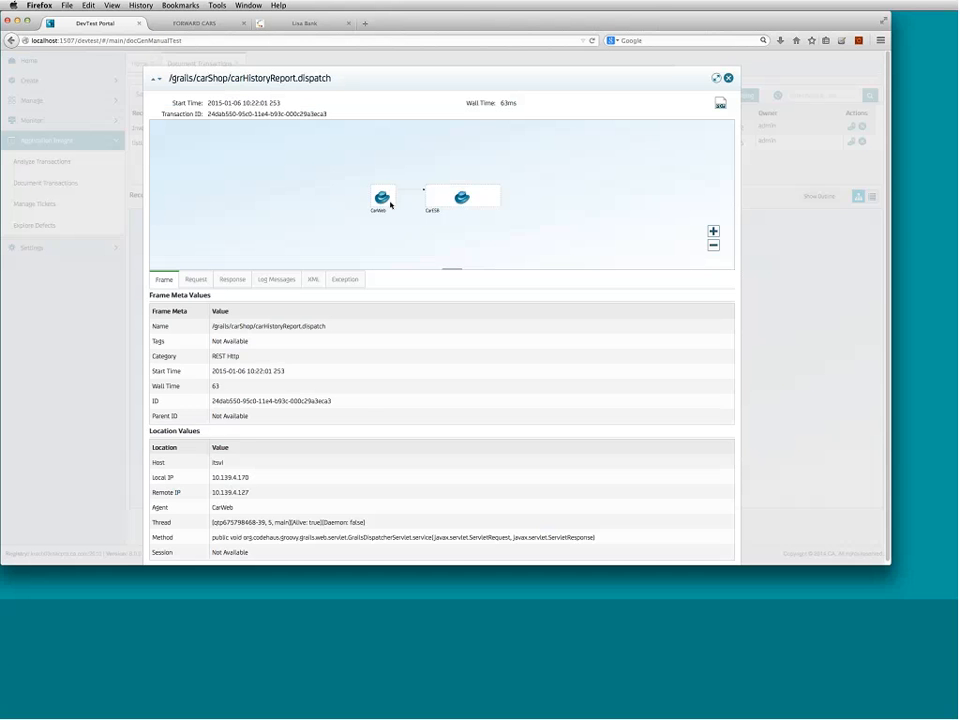
pyautogui.scroll(3, 390, 204)
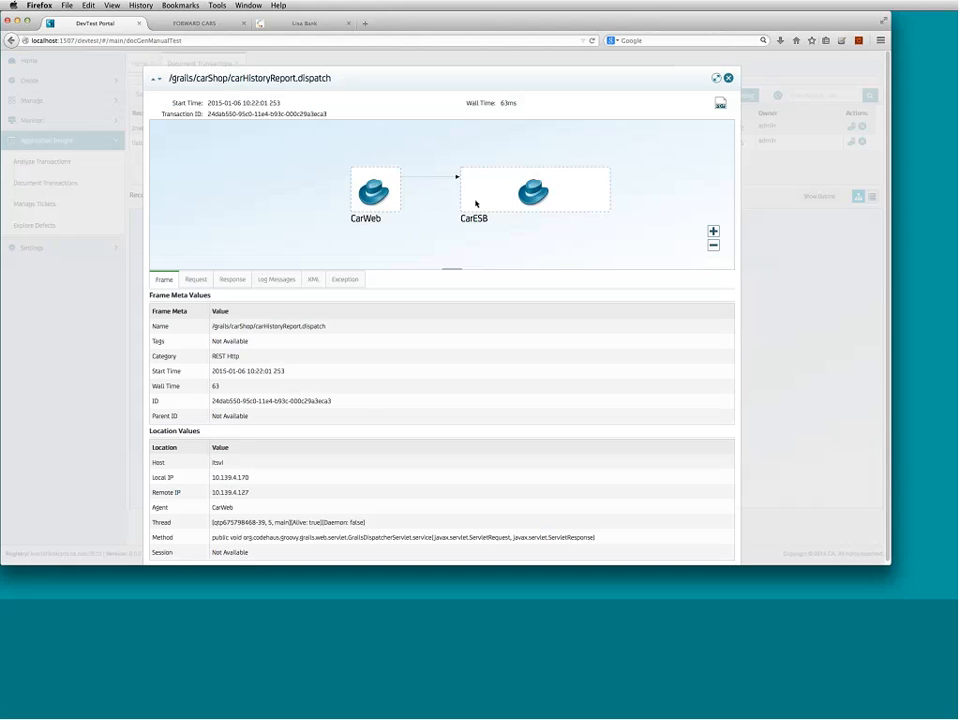
pyautogui.scroll(3, 476, 204)
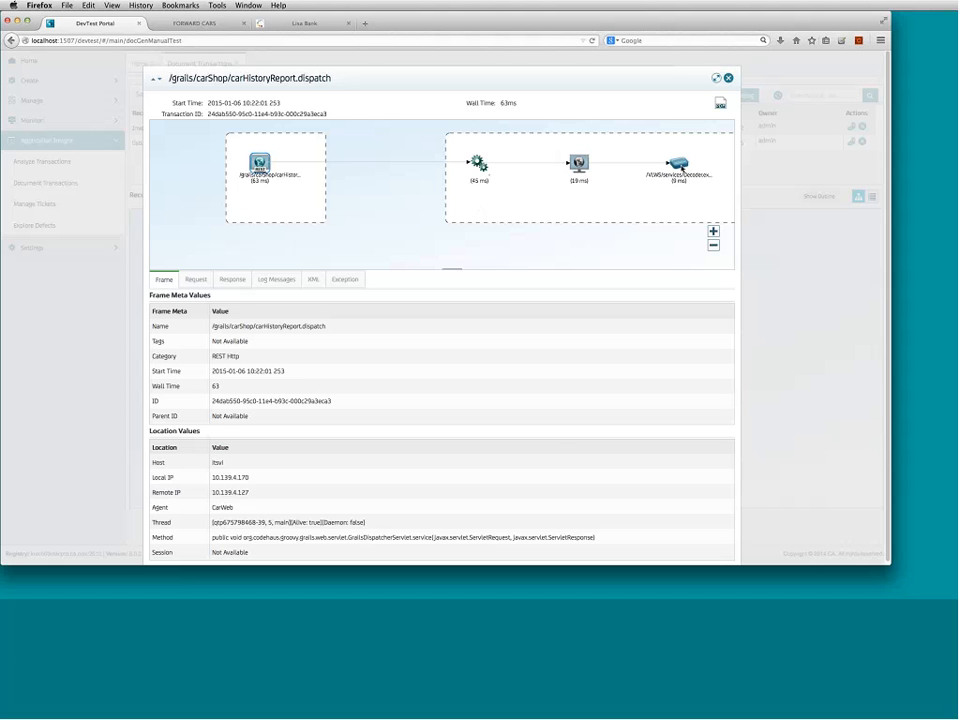
pyautogui.click(728, 78)
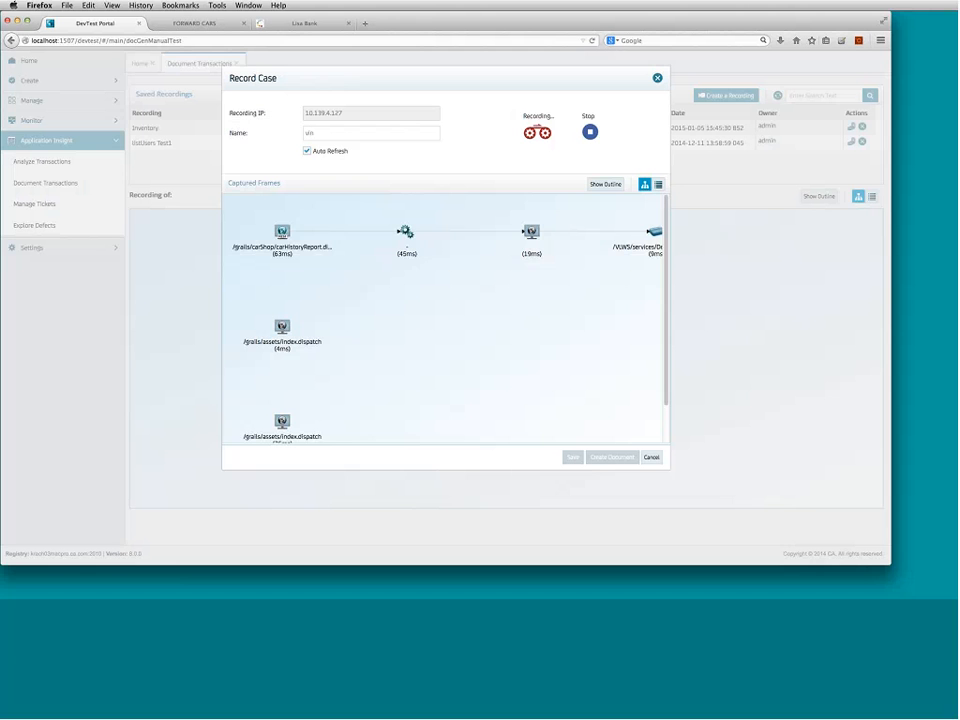
pyautogui.scroll(-2, 658, 345)
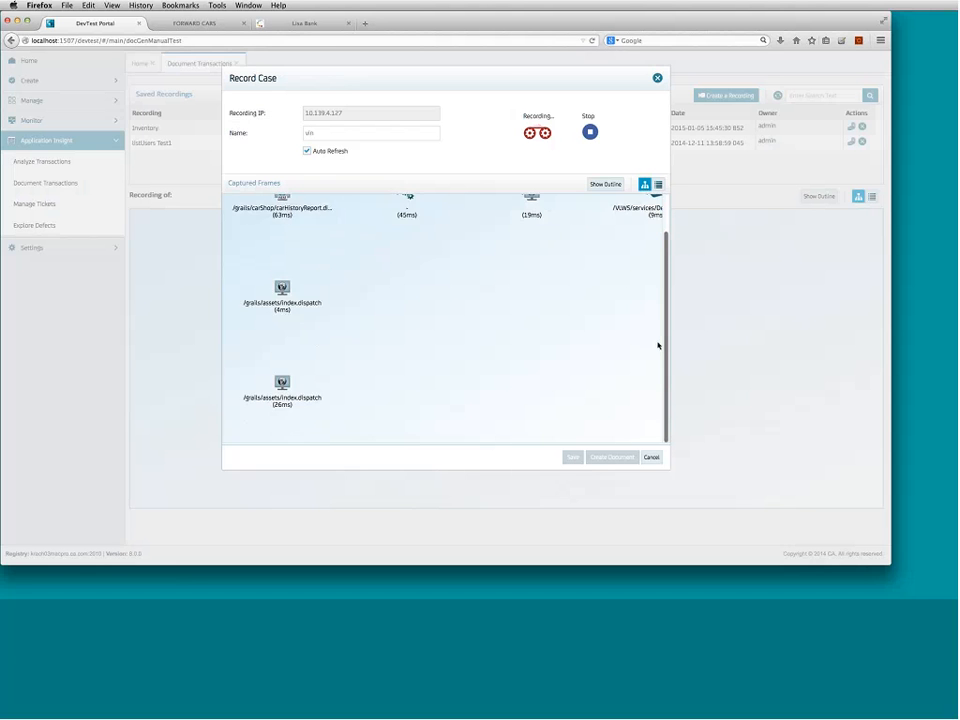
pyautogui.scroll(2, 658, 345)
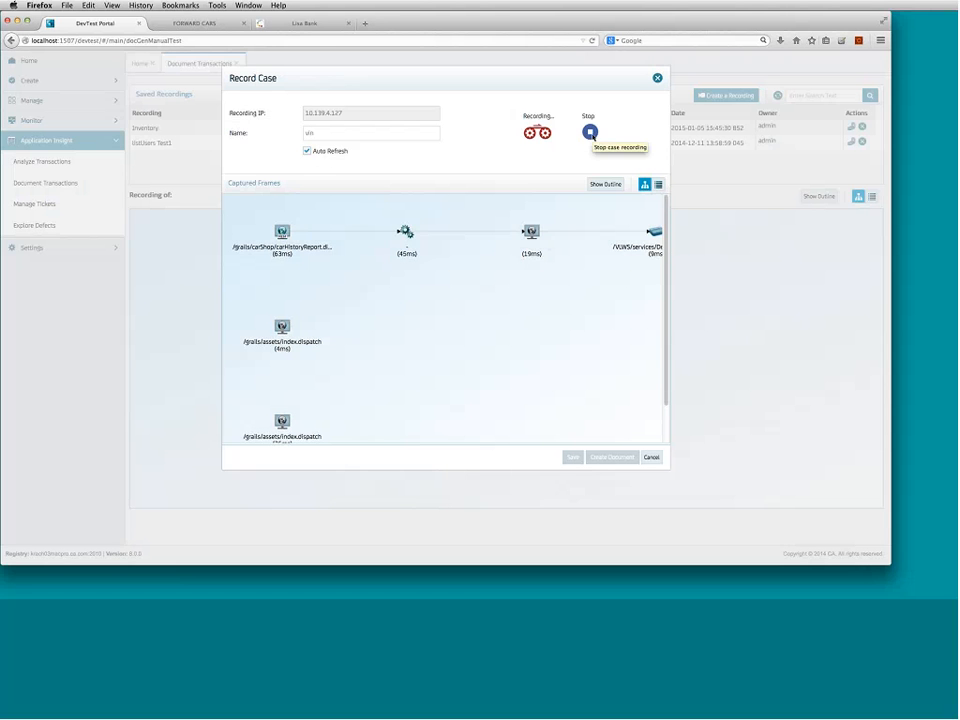
# - Stop the vin recording and generate a PDF document titled 'vin' from its frames
pyautogui.click(590, 133)
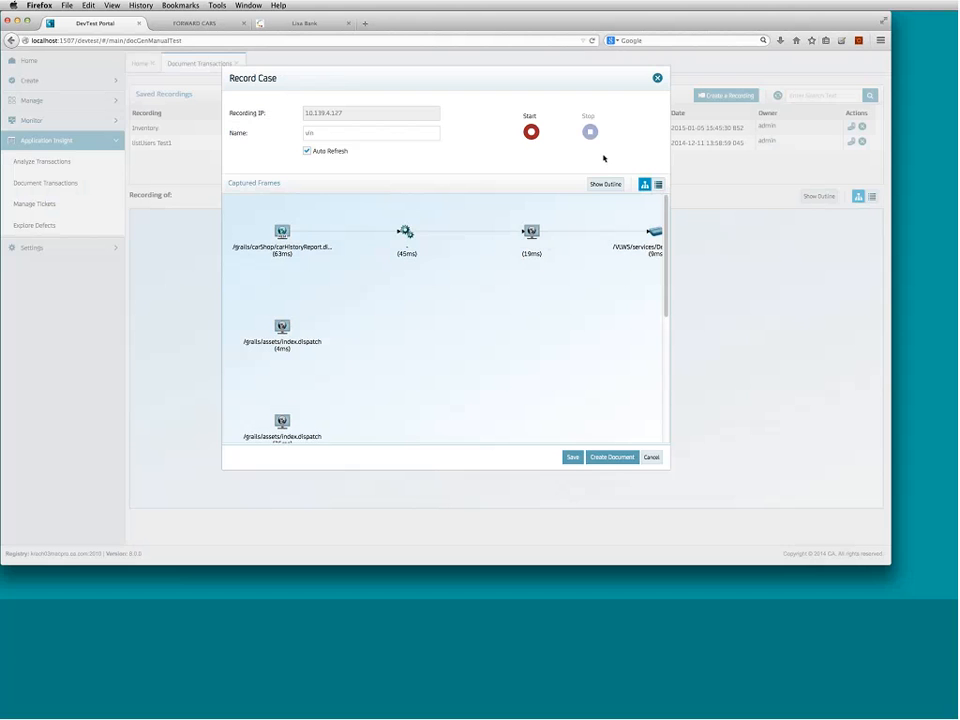
pyautogui.click(627, 459)
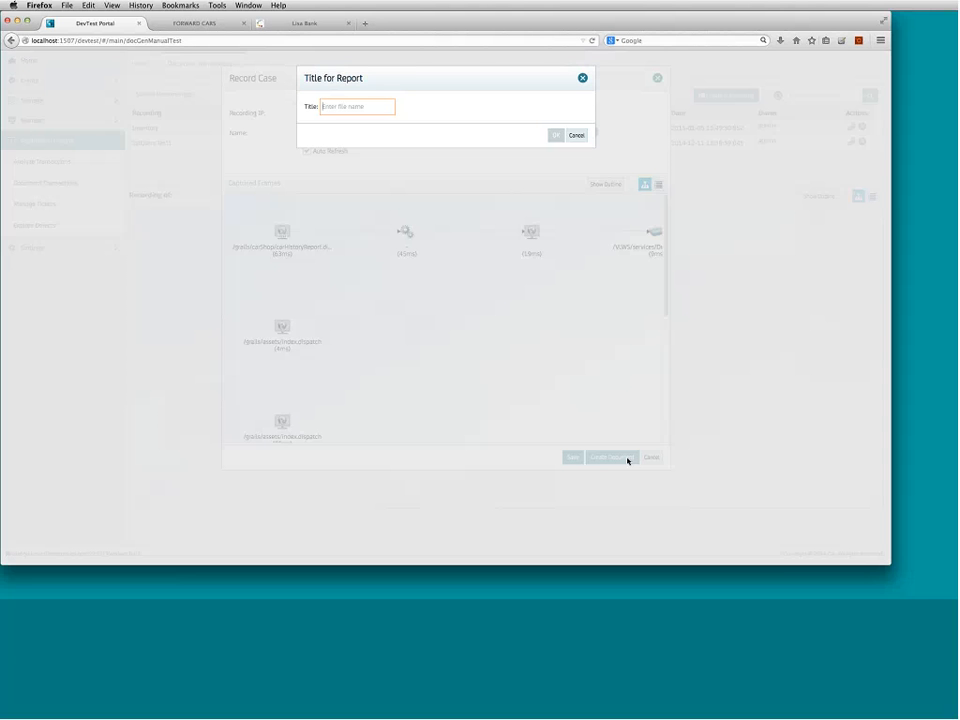
pyautogui.write('vin')
pyautogui.click(554, 135)
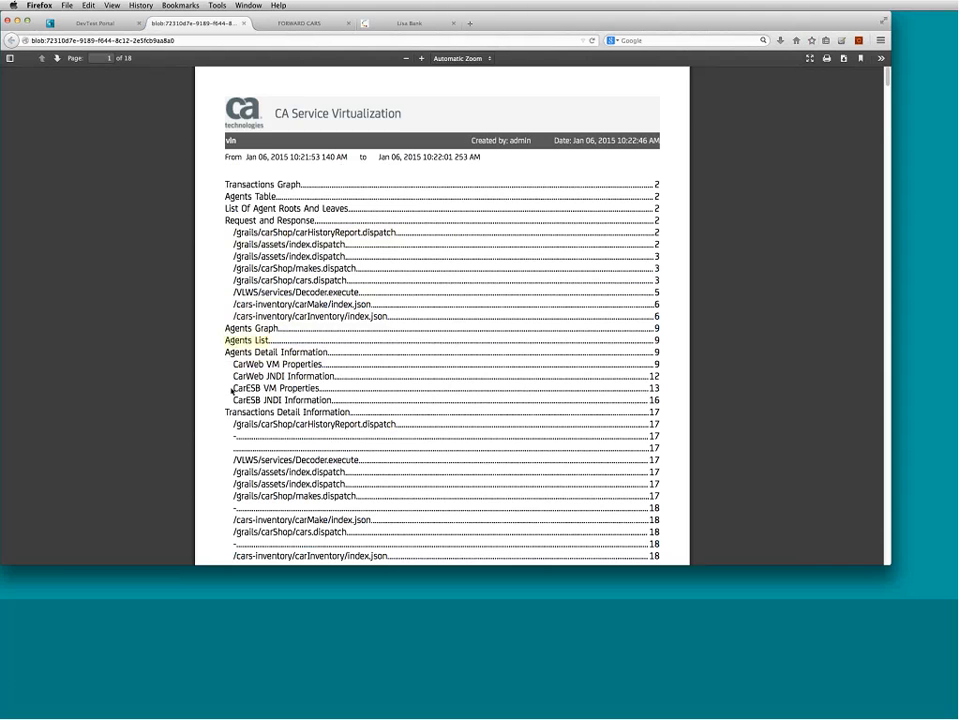
# - Scroll through the vin PDF's contents and request/response pages, then close the PDF
pyautogui.scroll(-2, 407, 362)
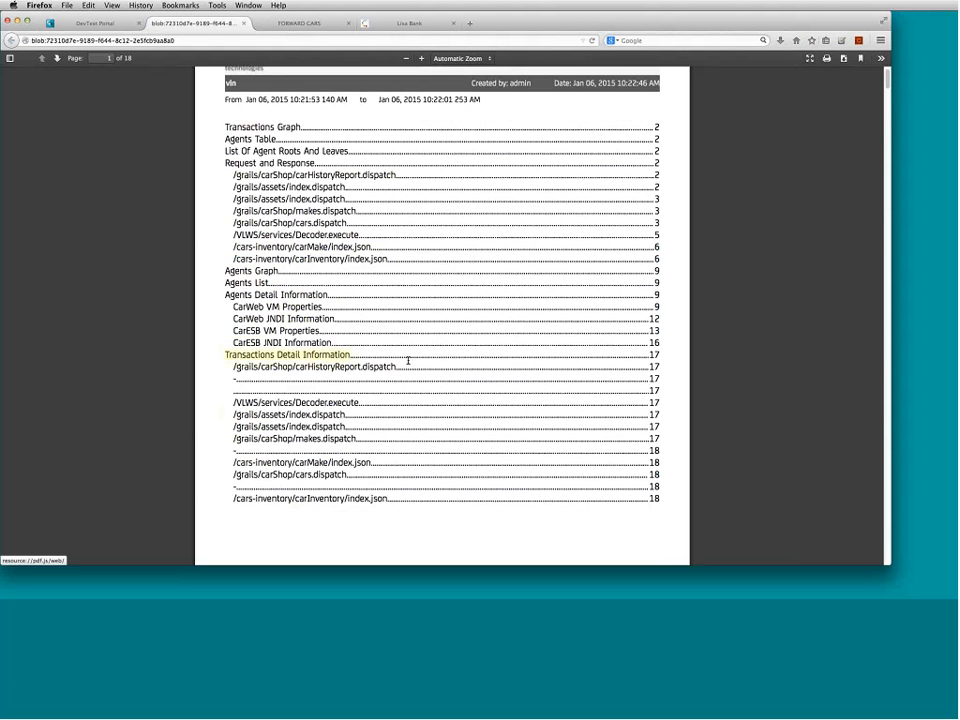
pyautogui.scroll(-5, 411, 360)
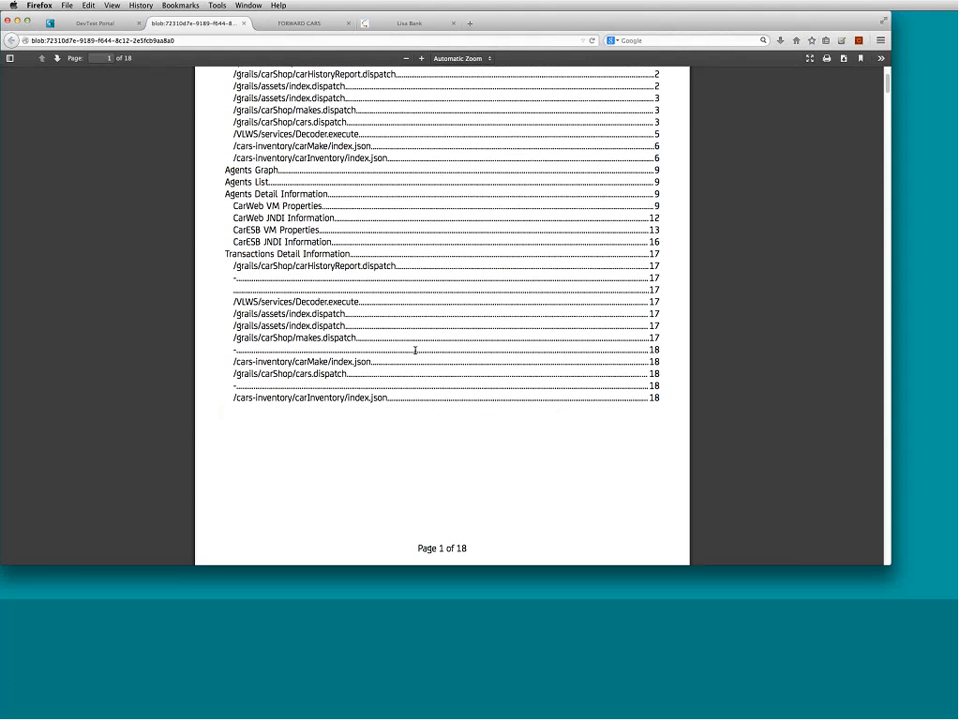
pyautogui.scroll(-12, 415, 348)
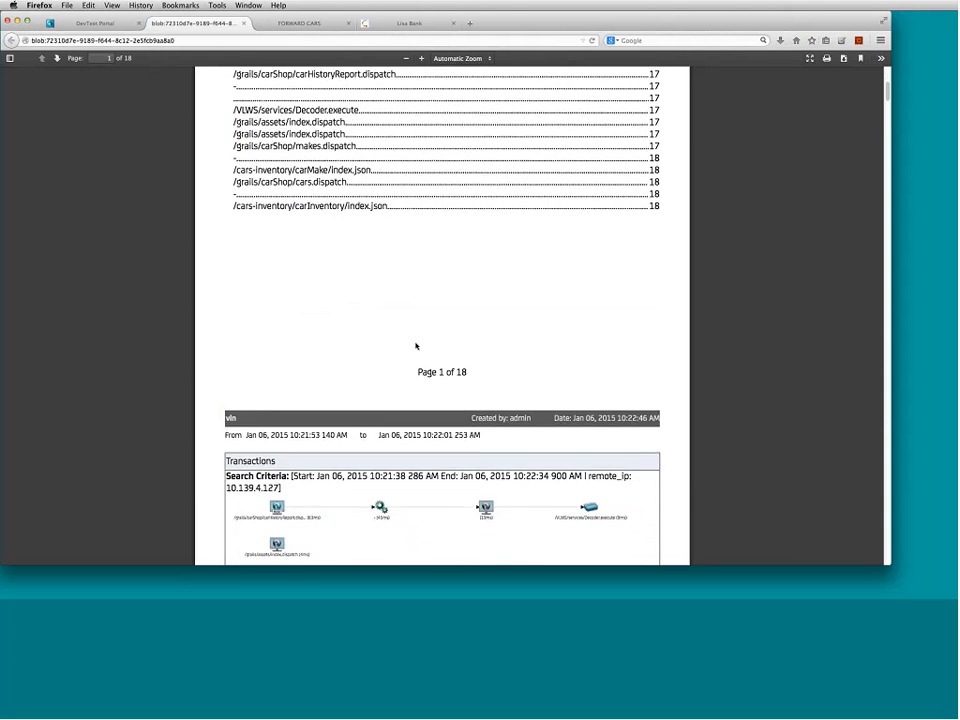
pyautogui.scroll(-15, 418, 341)
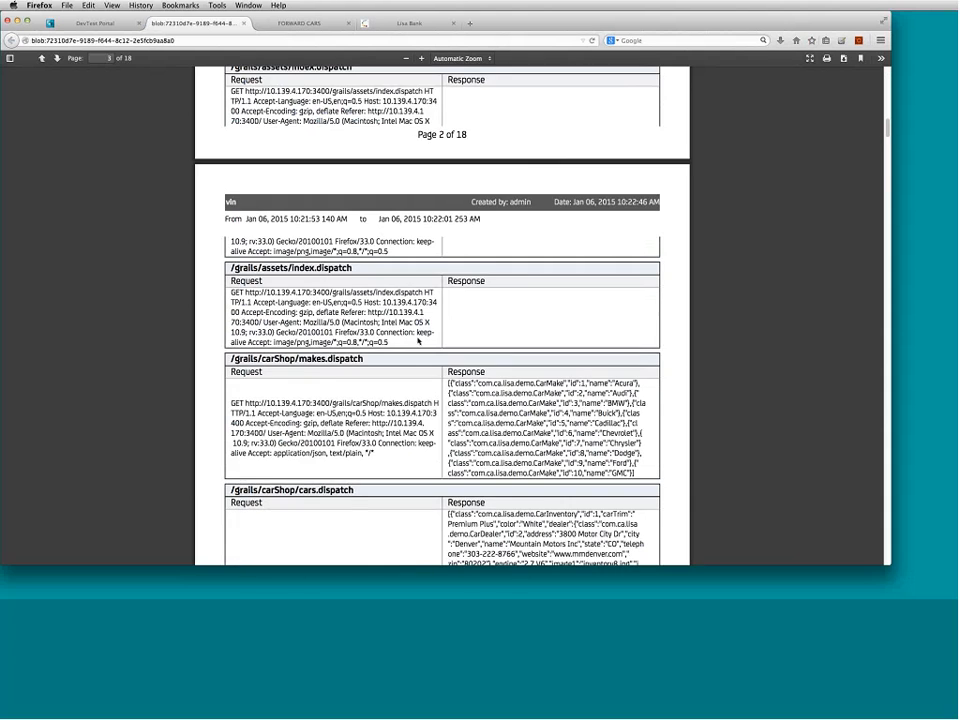
pyautogui.scroll(-12, 418, 341)
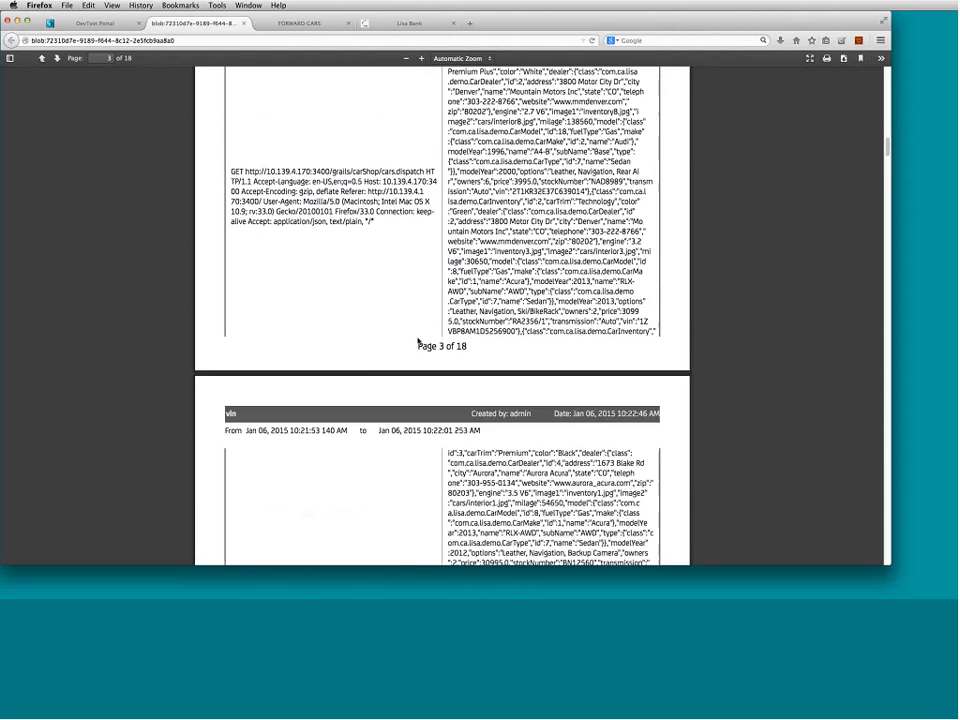
pyautogui.scroll(-10, 418, 341)
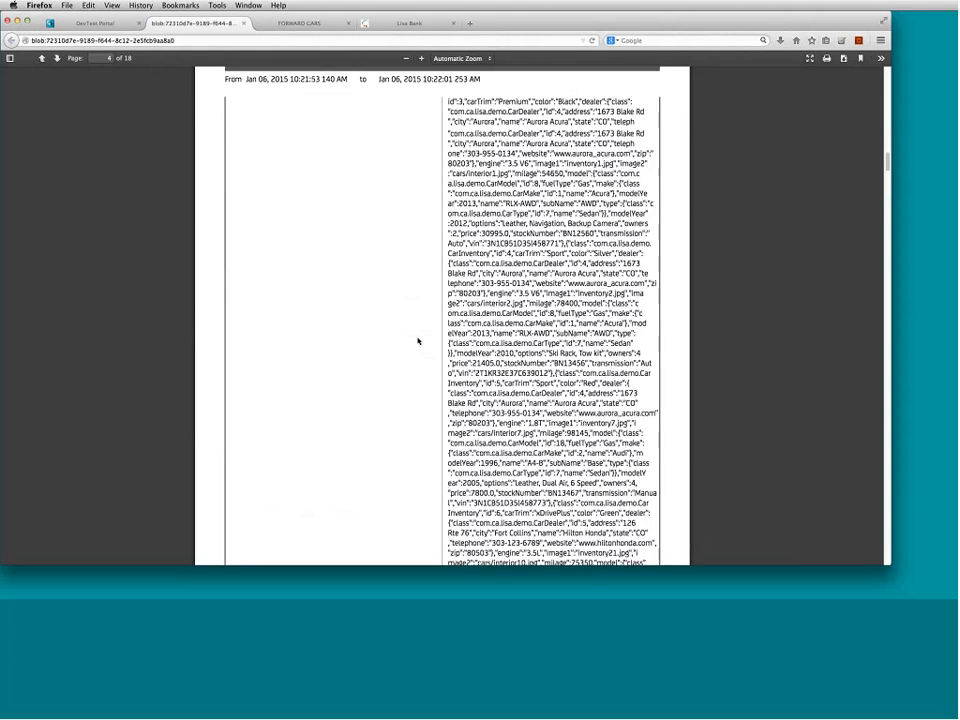
pyautogui.scroll(-12, 418, 341)
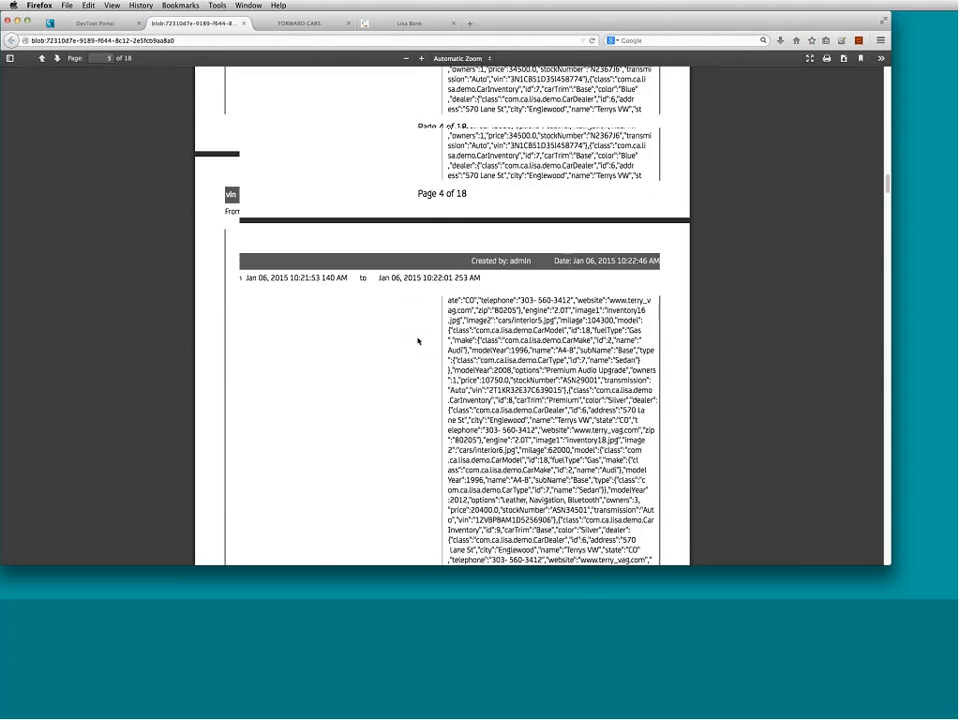
pyautogui.scroll(-12, 418, 341)
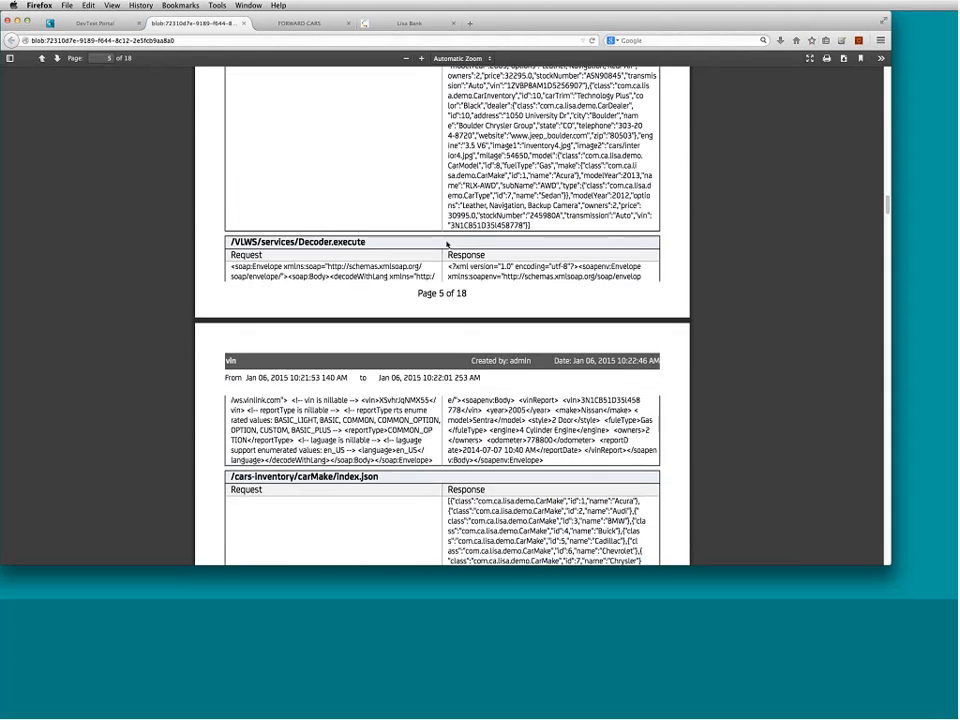
pyautogui.scroll(-5, 447, 244)
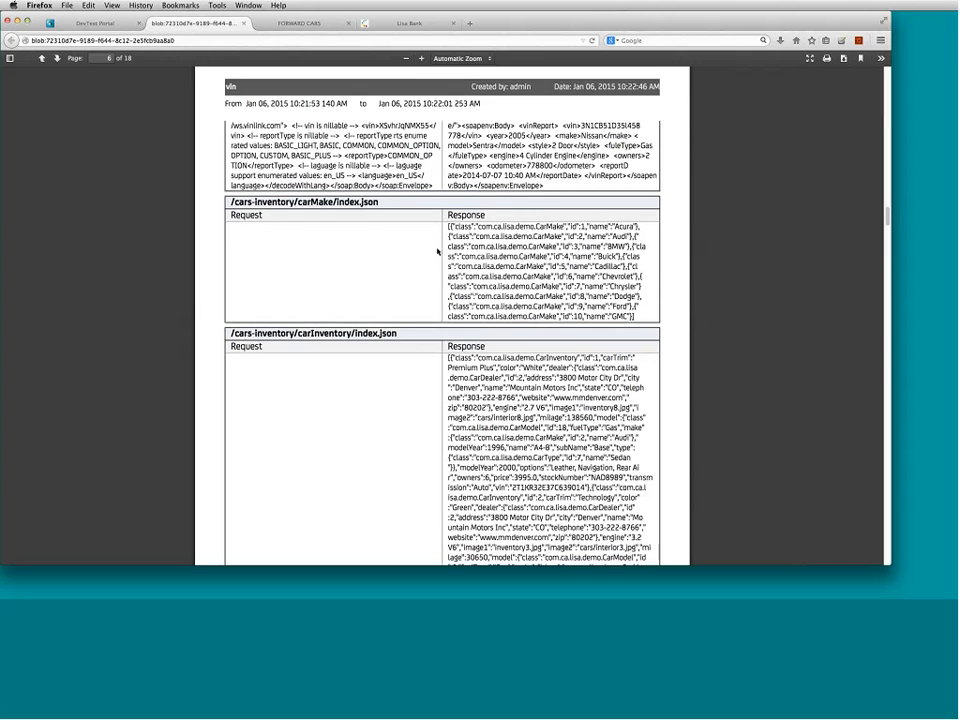
pyautogui.click(244, 23)
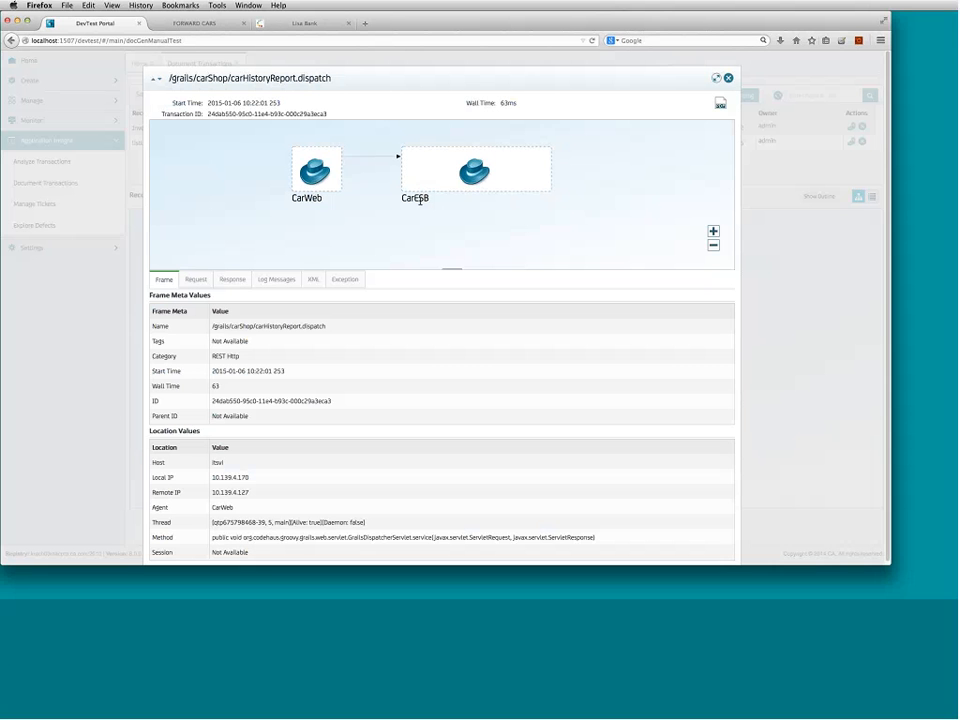
# - Expand CarESB and inspect the frame details of the Decoder.execute call and the 45 ms thread step
pyautogui.doubleClick(516, 193)
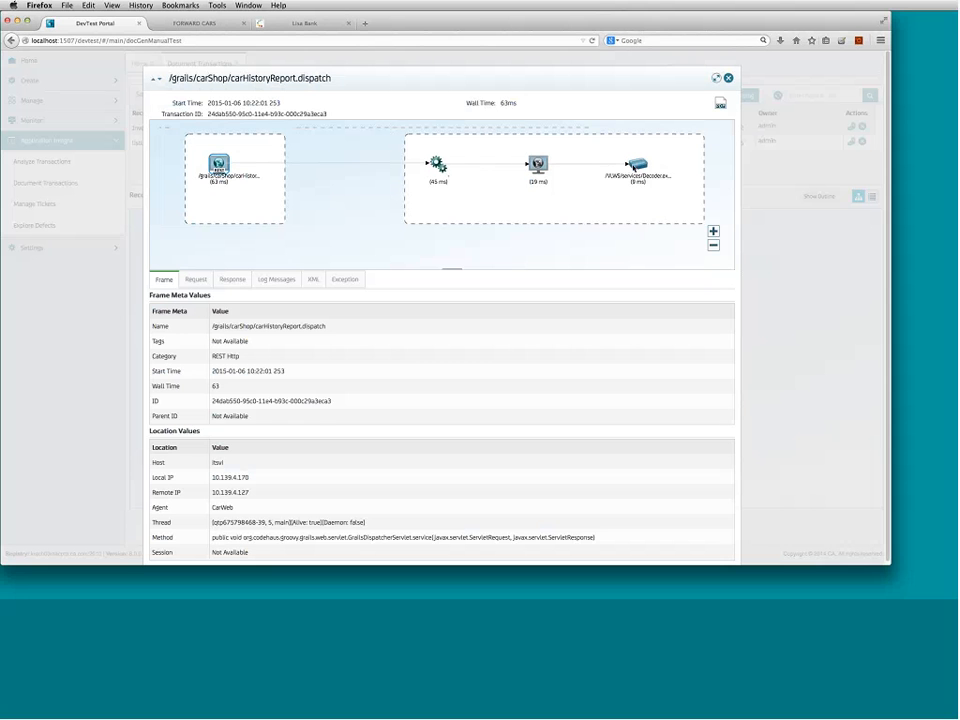
pyautogui.click(636, 167)
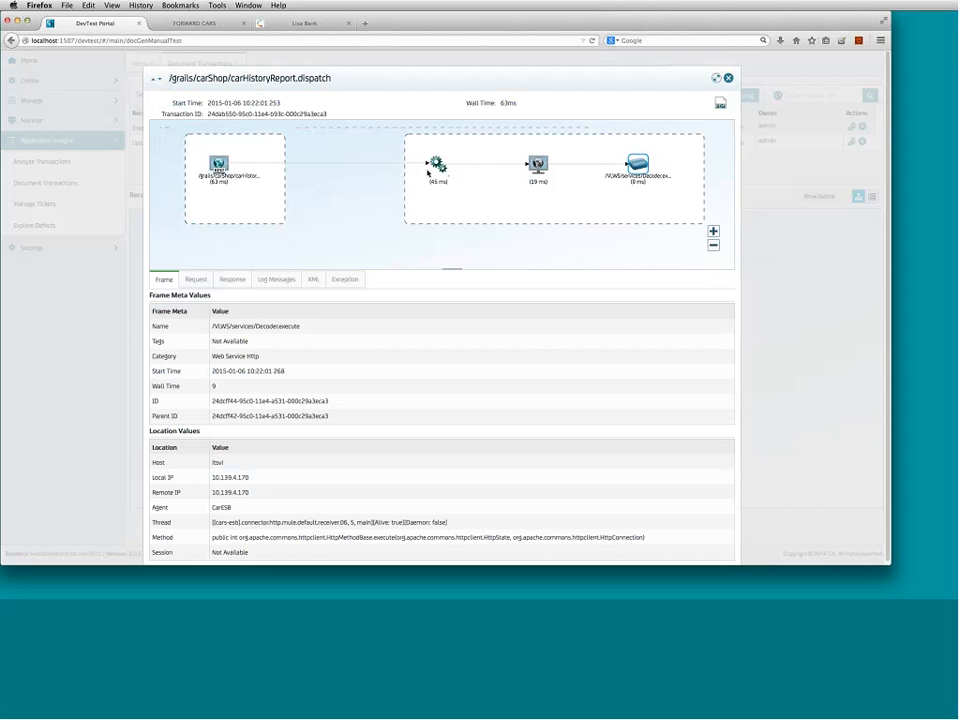
pyautogui.click(440, 165)
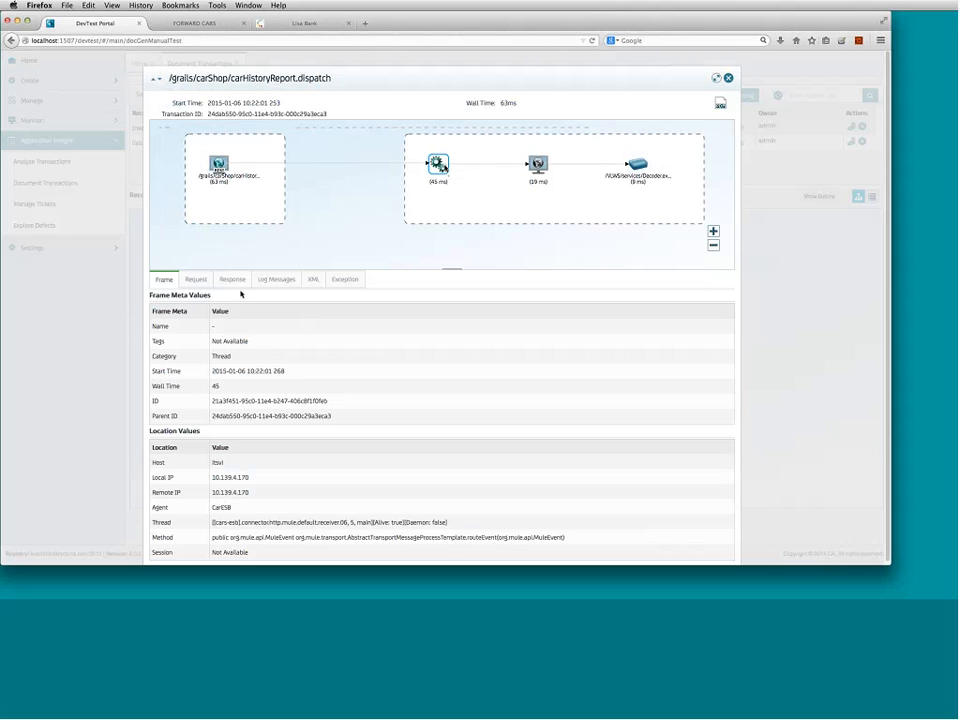
# - Review the captured request and response, including the Decoder SOAP response XML, then close the details
pyautogui.click(204, 282)
pyautogui.click(230, 281)
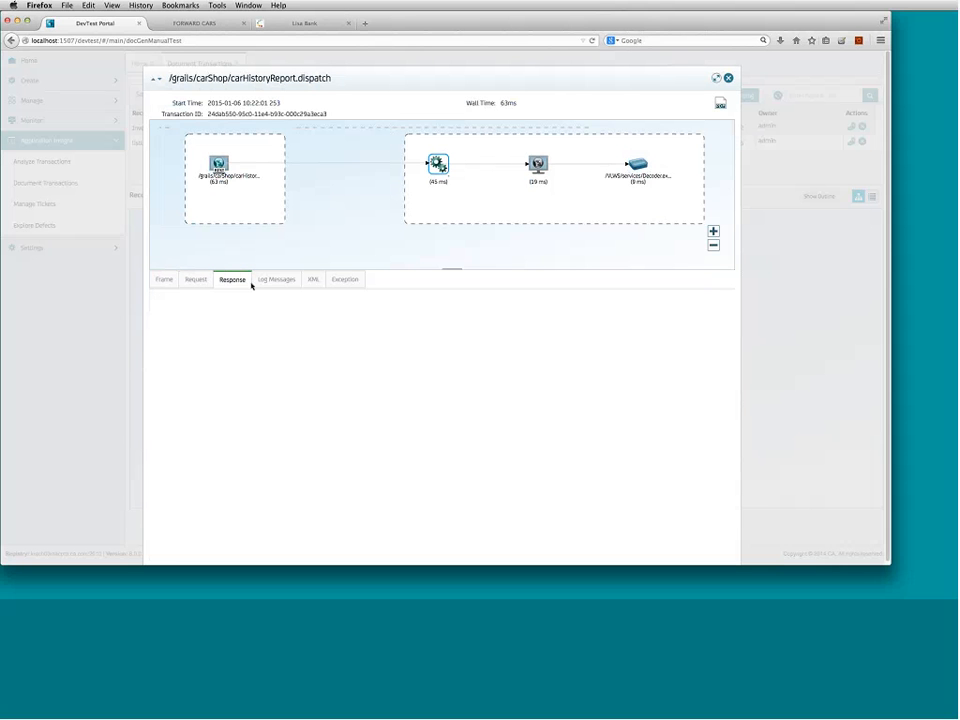
pyautogui.click(538, 165)
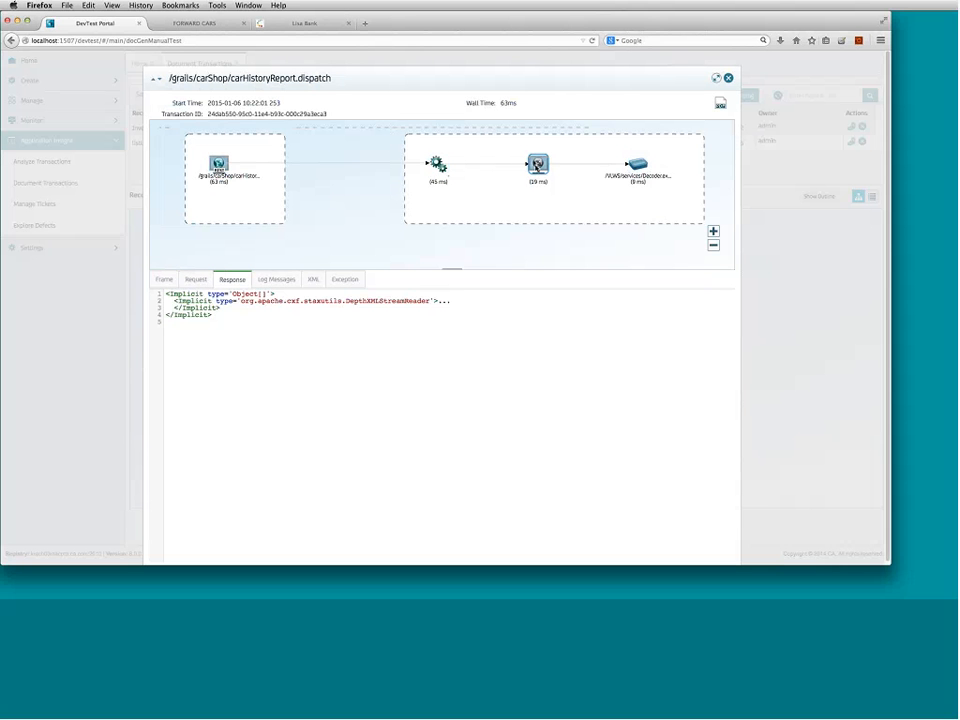
pyautogui.click(640, 165)
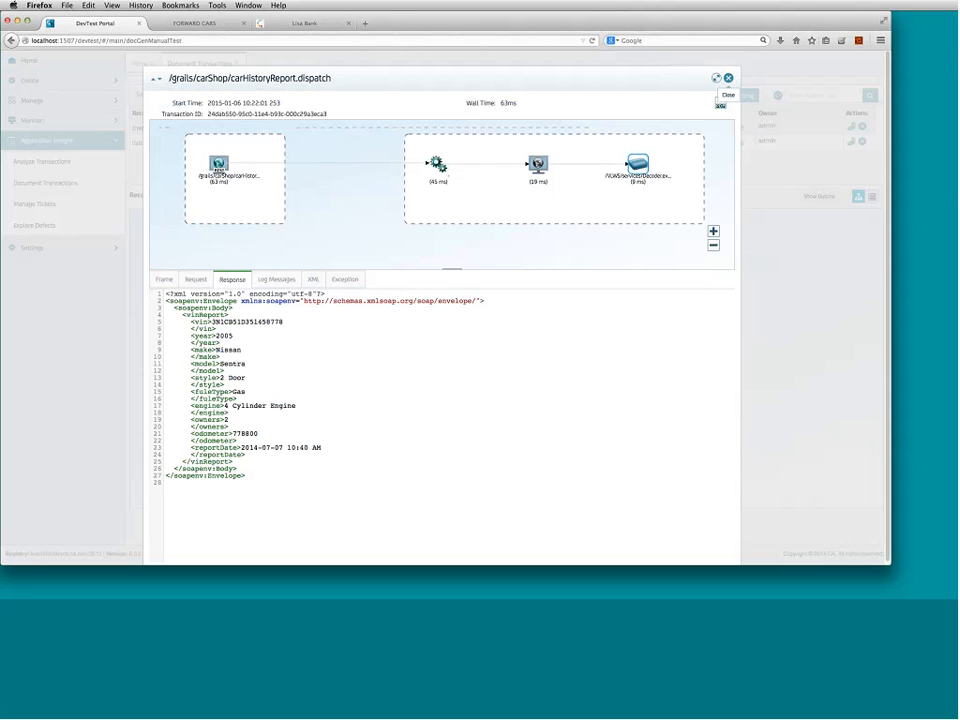
pyautogui.click(728, 77)
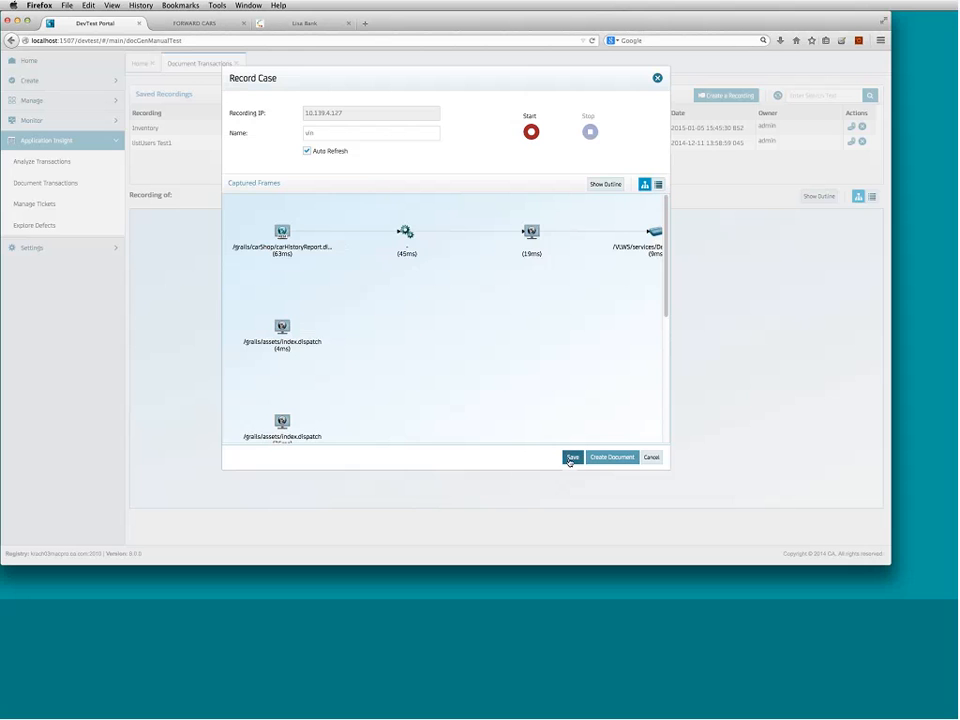
# - Save the vin recording from the Record Case dialog
pyautogui.click(571, 457)
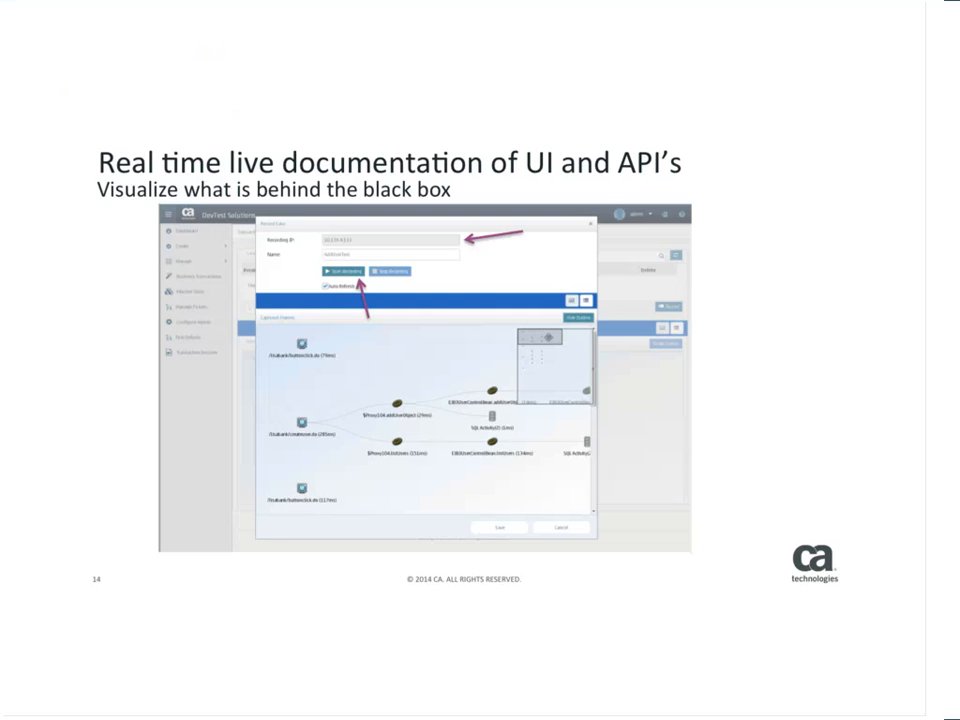
# - Advance the slideshow to the Find Defects Workflow slide
pyautogui.press('Right')
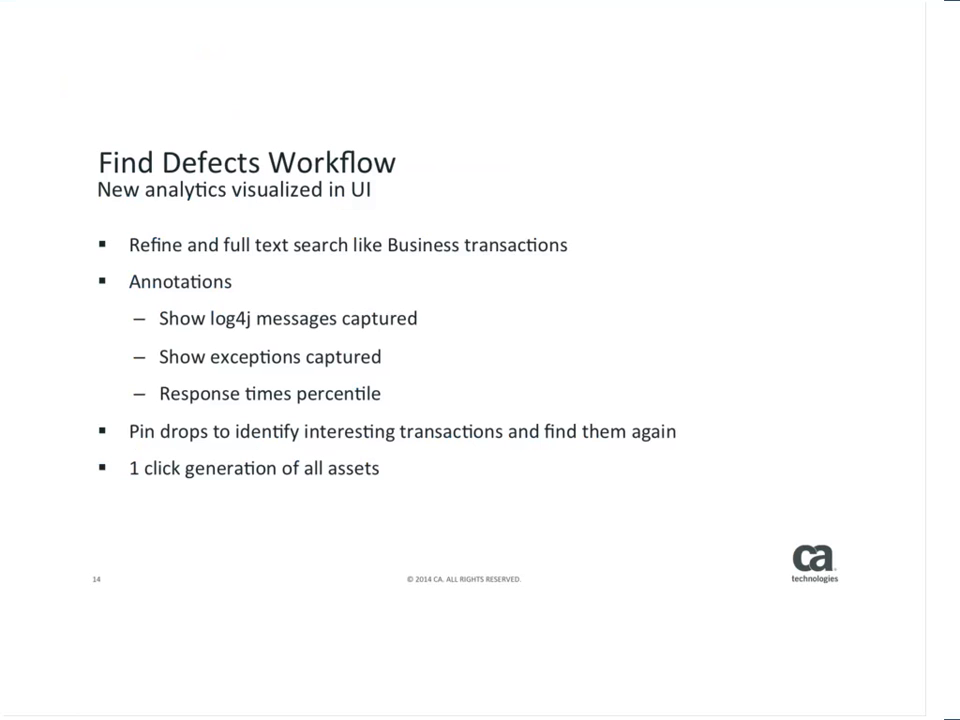
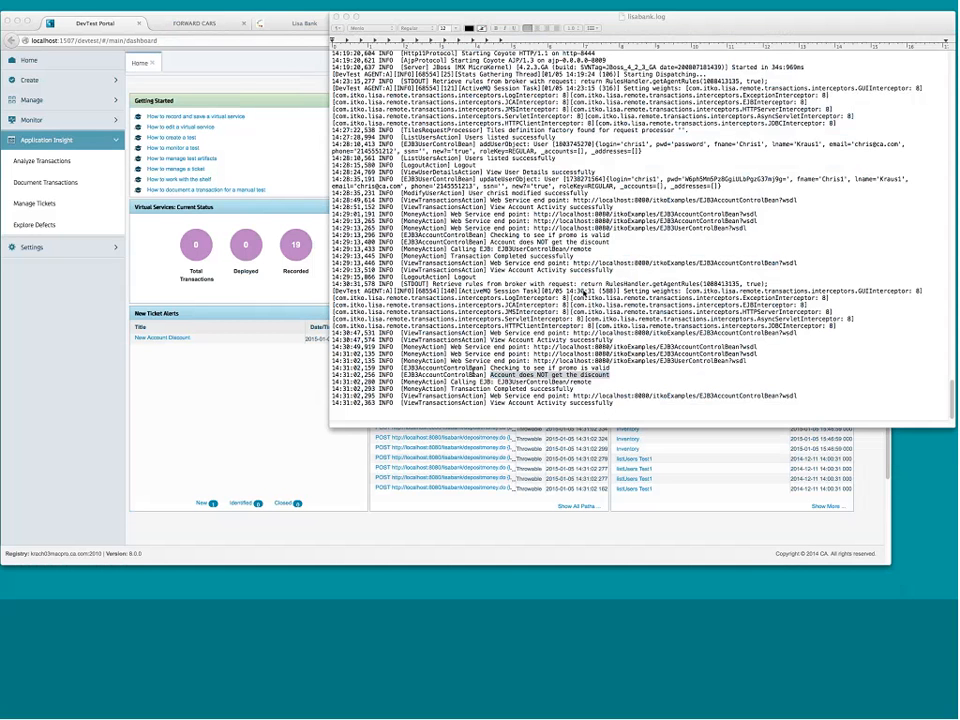
# - Highlight the no-discount, account-activity and promo-check lines in lisabank.log, then switch back to DevTest Portal
pyautogui.click(493, 375)
pyautogui.click(493, 375)
pyautogui.moveTo(493, 375); pyautogui.dragTo(608, 373)
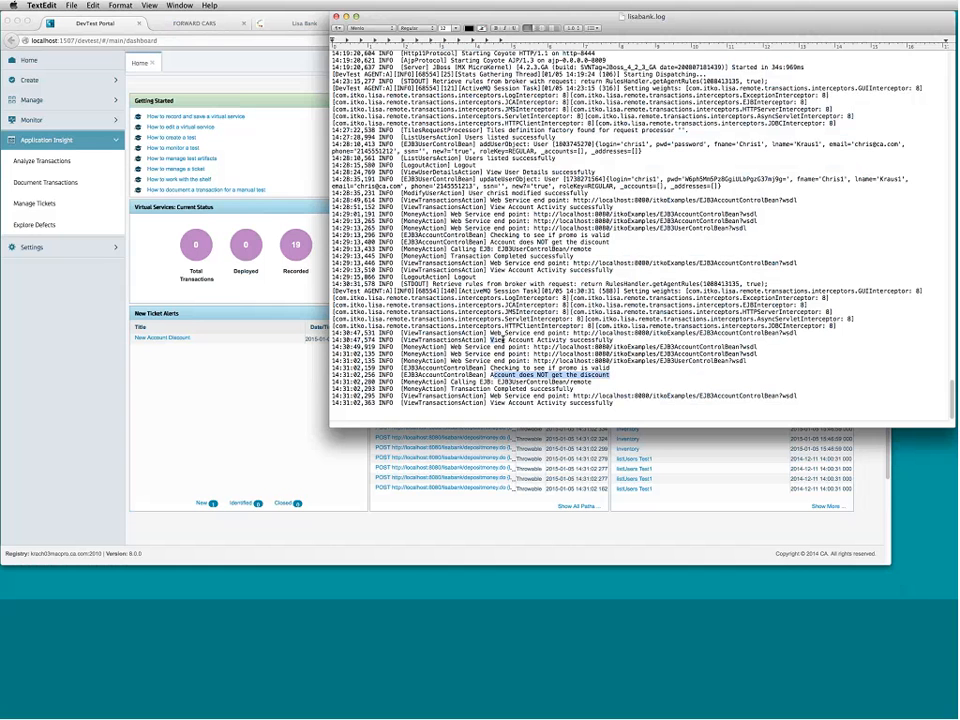
pyautogui.moveTo(491, 340); pyautogui.dragTo(614, 341)
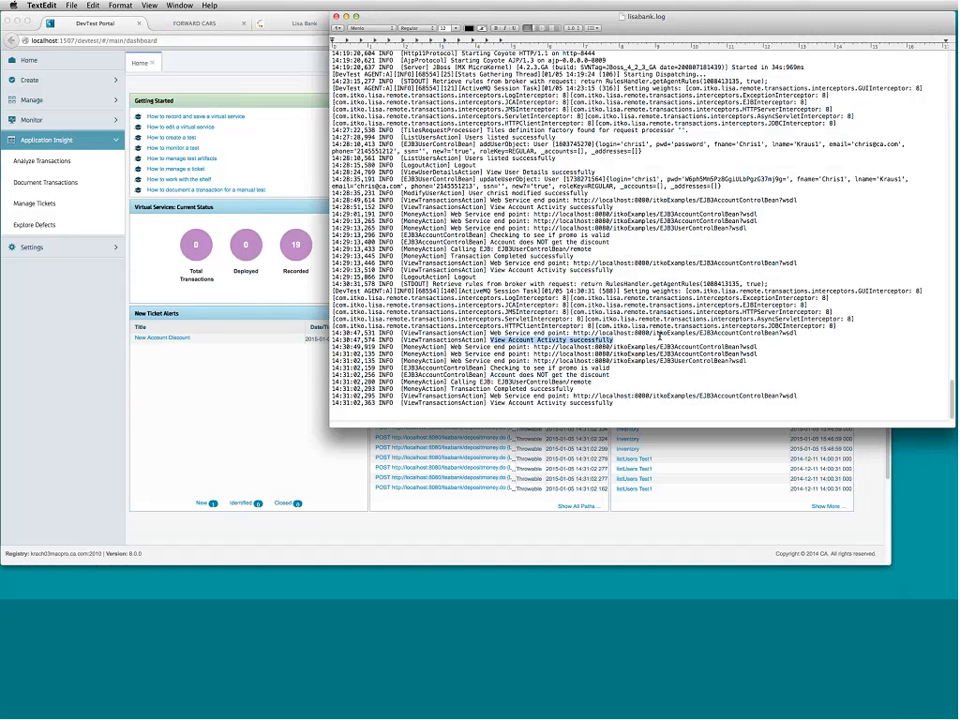
pyautogui.moveTo(490, 368); pyautogui.dragTo(610, 368)
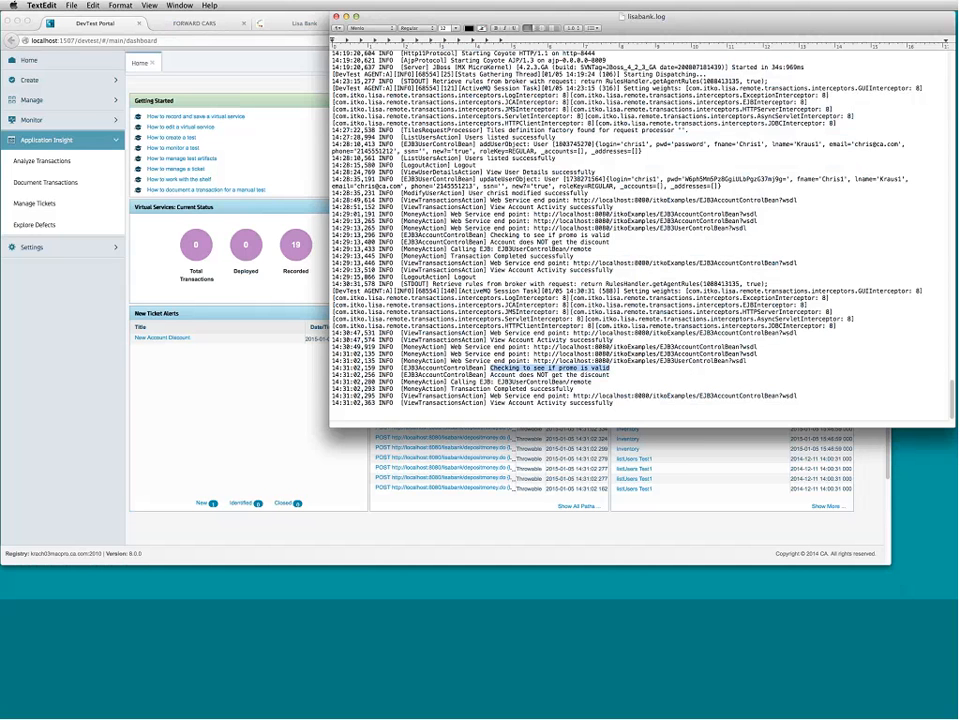
pyautogui.click(54, 228)
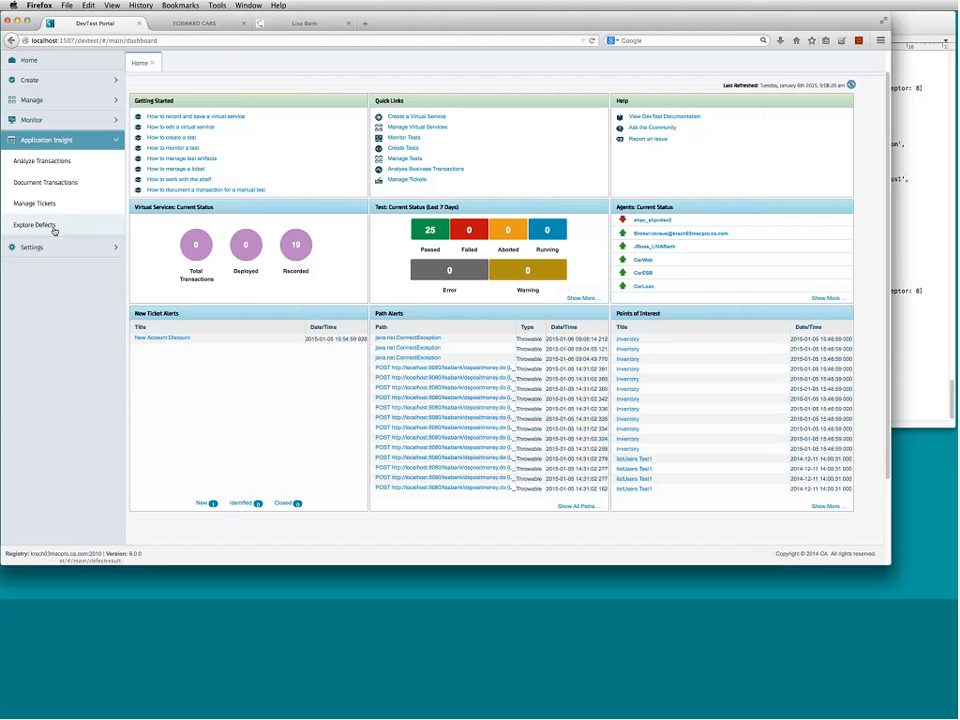
# - Search Explore Defects for 'account does not', leaving 2 /lisabank/depositmoney.do results
pyautogui.click(54, 228)
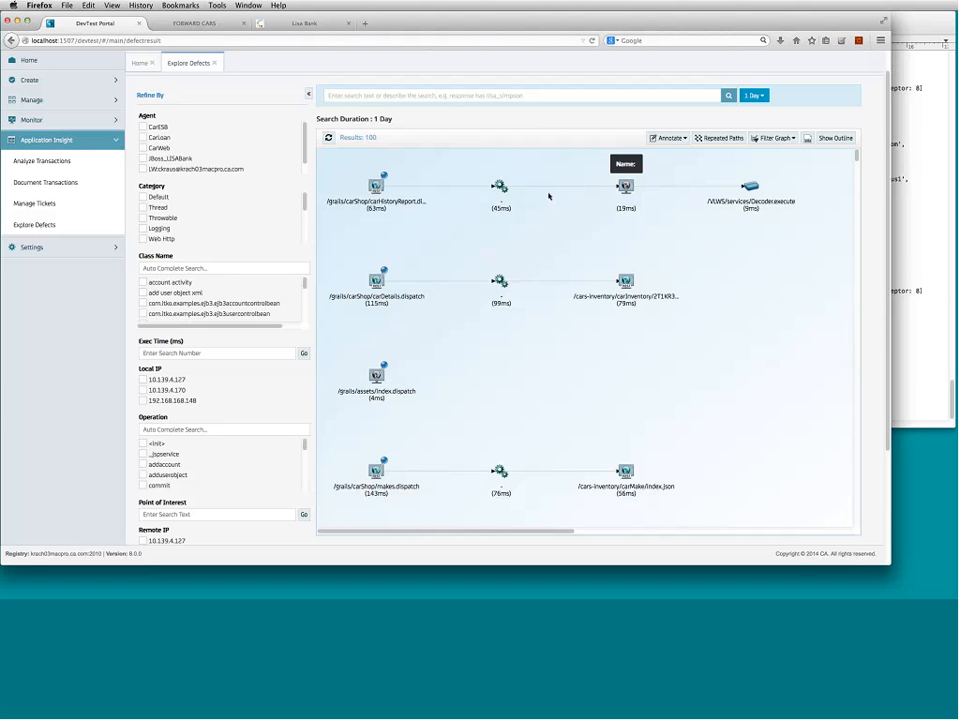
pyautogui.click(510, 96)
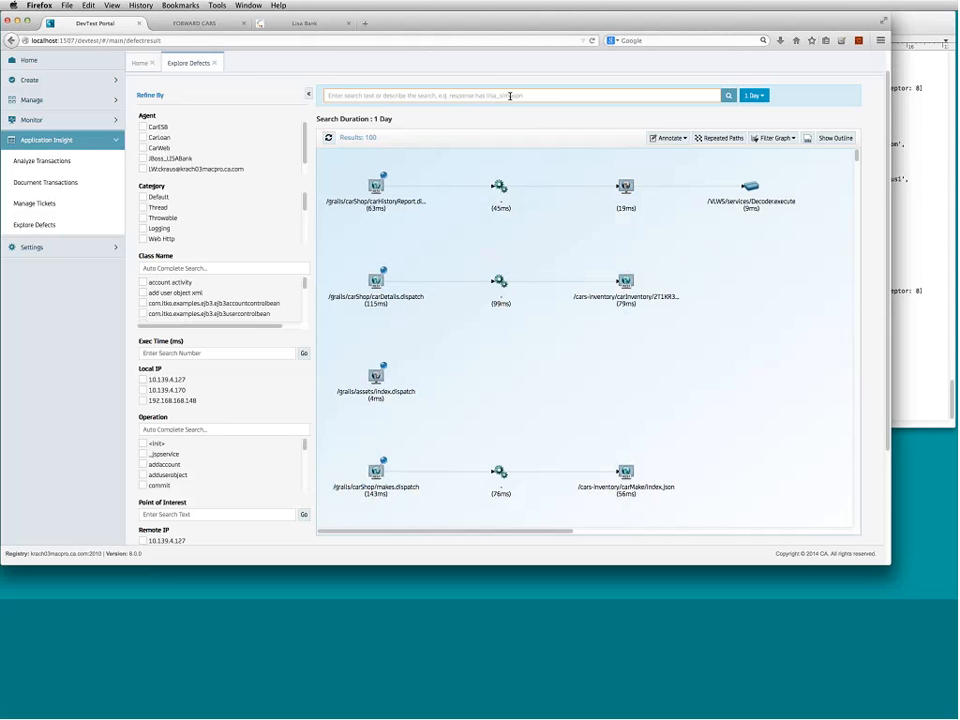
pyautogui.write('accou')
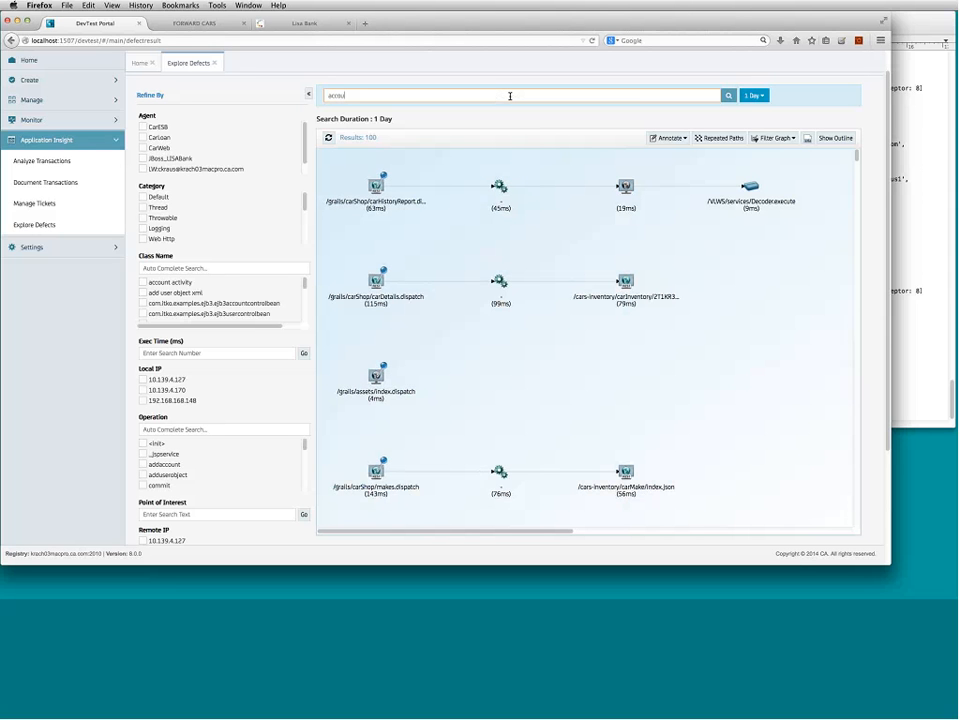
pyautogui.write('nt does not')
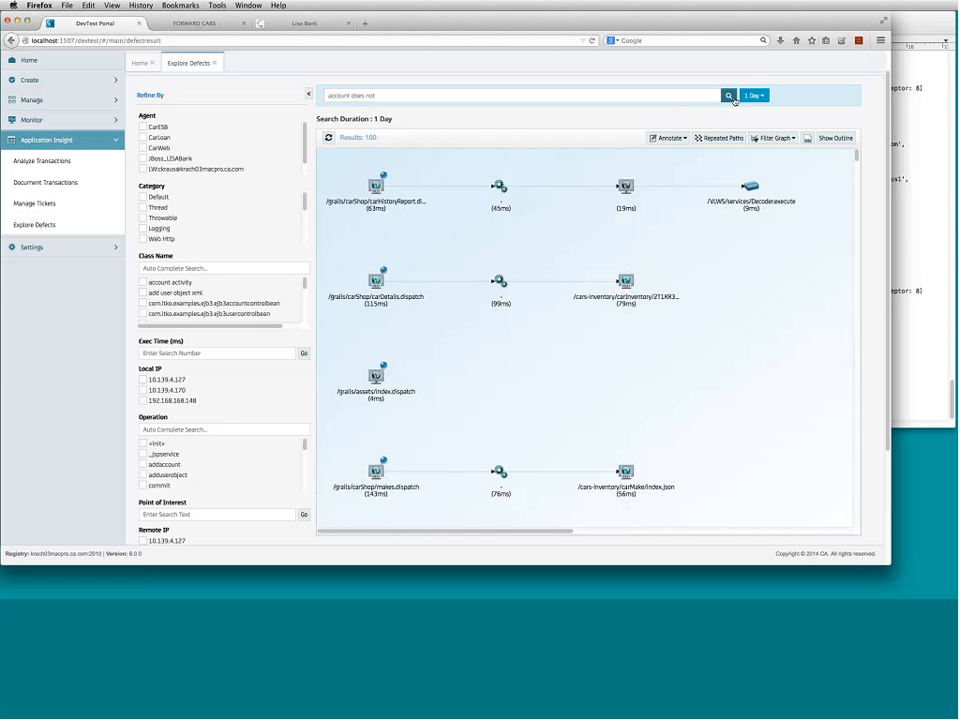
pyautogui.press('Return')
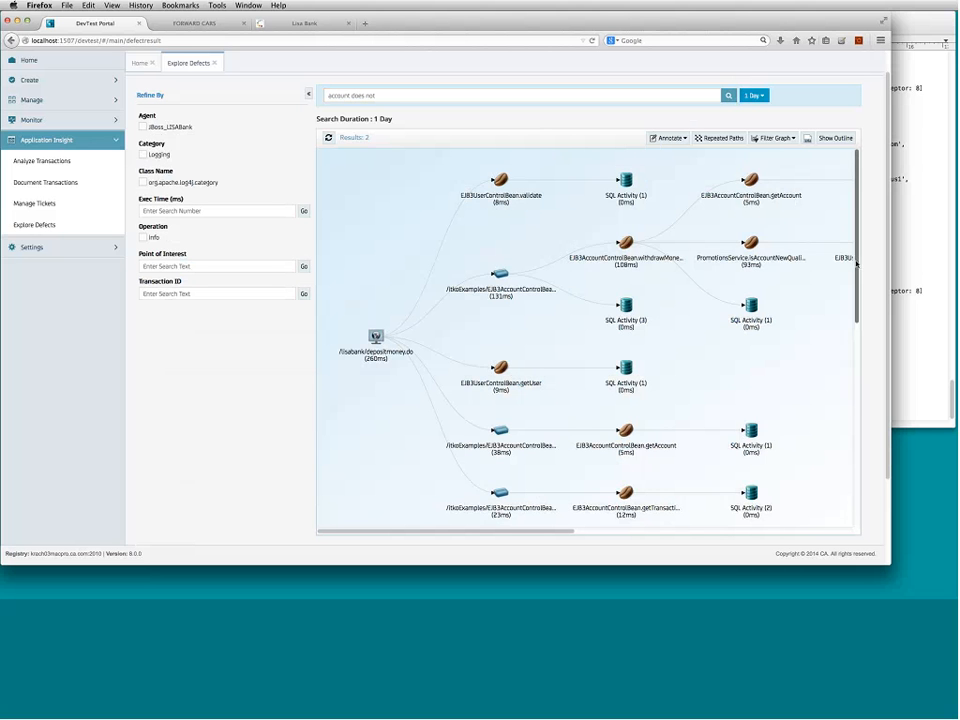
# - Enable the Exceptions and Log Messages annotations, then open the withdrawMoney call's details
pyautogui.moveTo(857, 264); pyautogui.dragTo(869, 143)
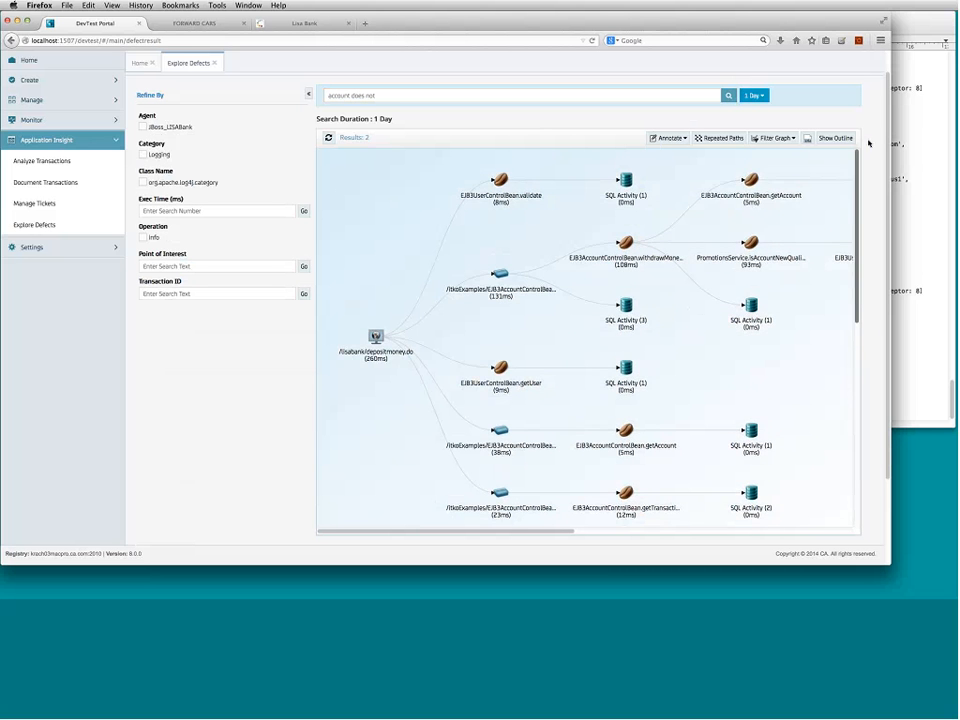
pyautogui.click(684, 140)
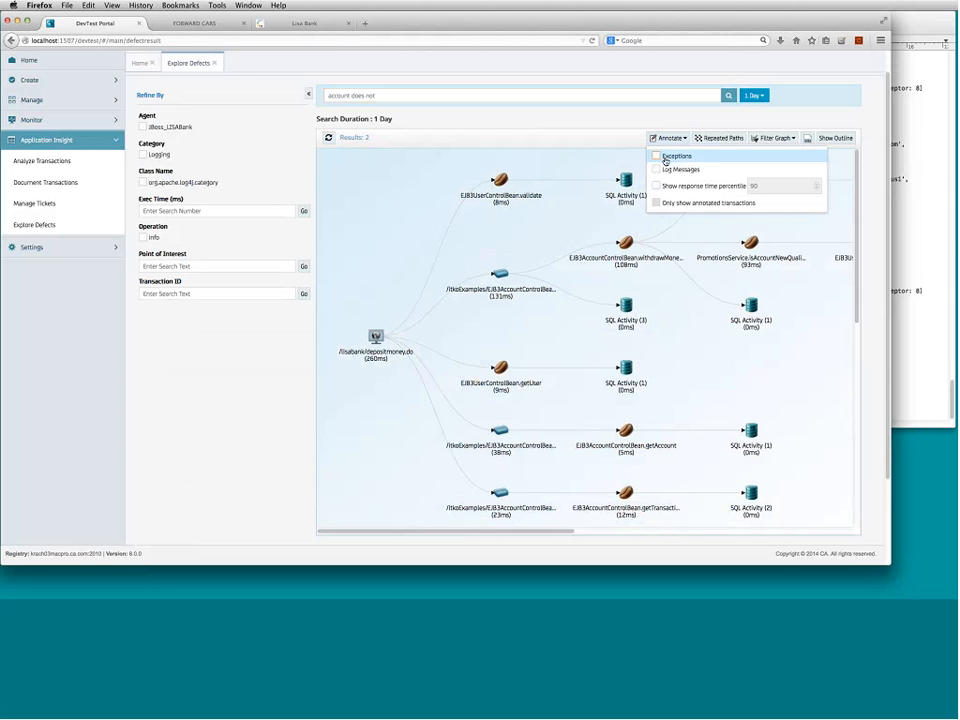
pyautogui.click(663, 158)
pyautogui.click(666, 169)
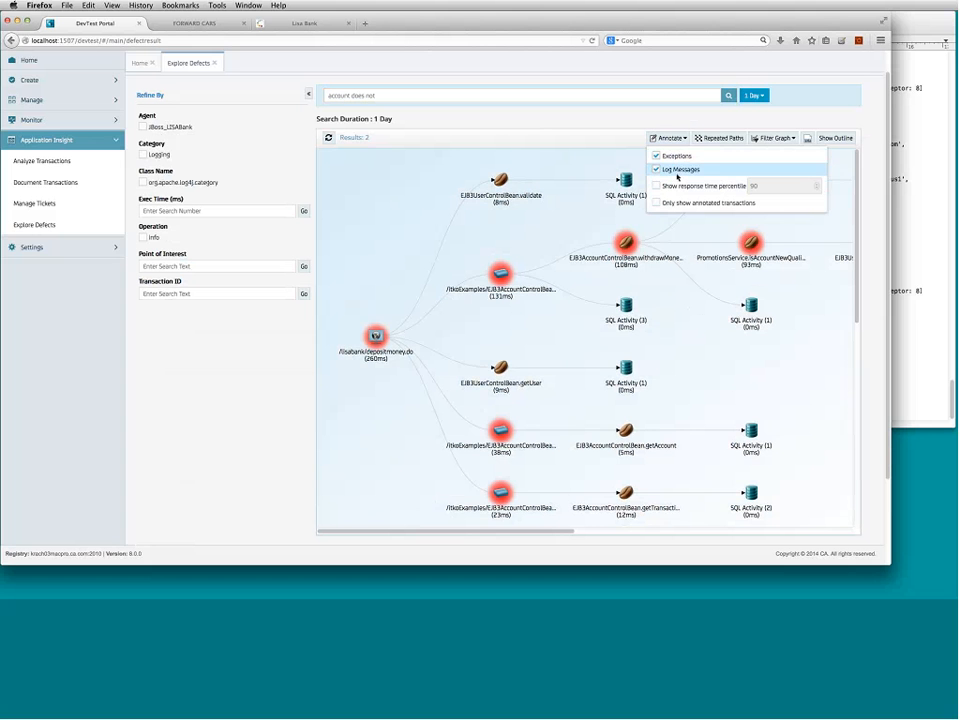
pyautogui.click(668, 296)
pyautogui.moveTo(629, 250)
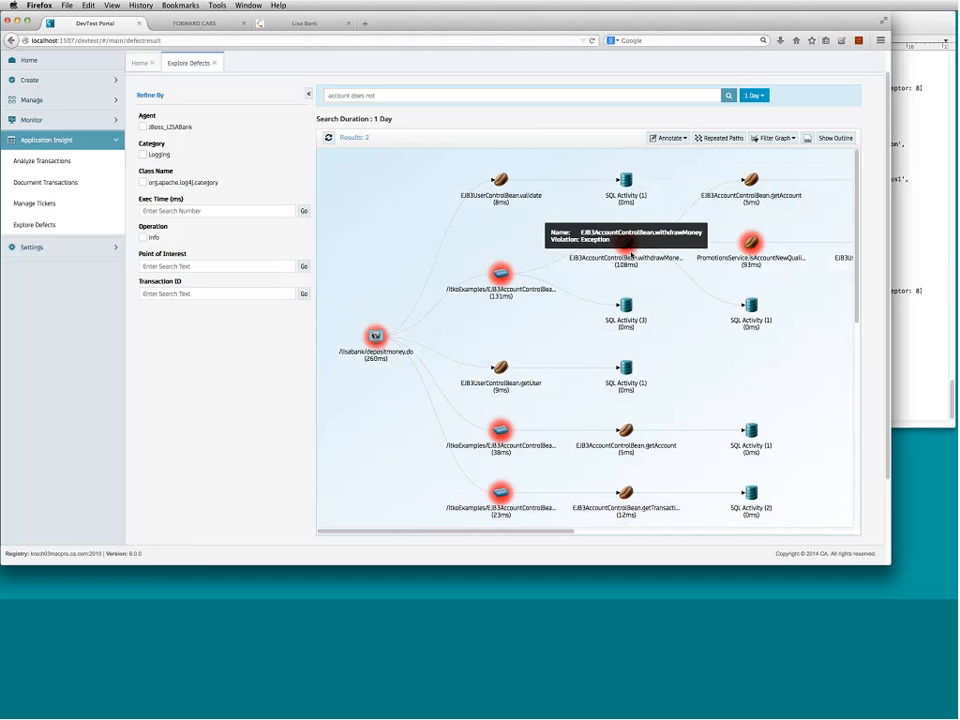
pyautogui.click(627, 247)
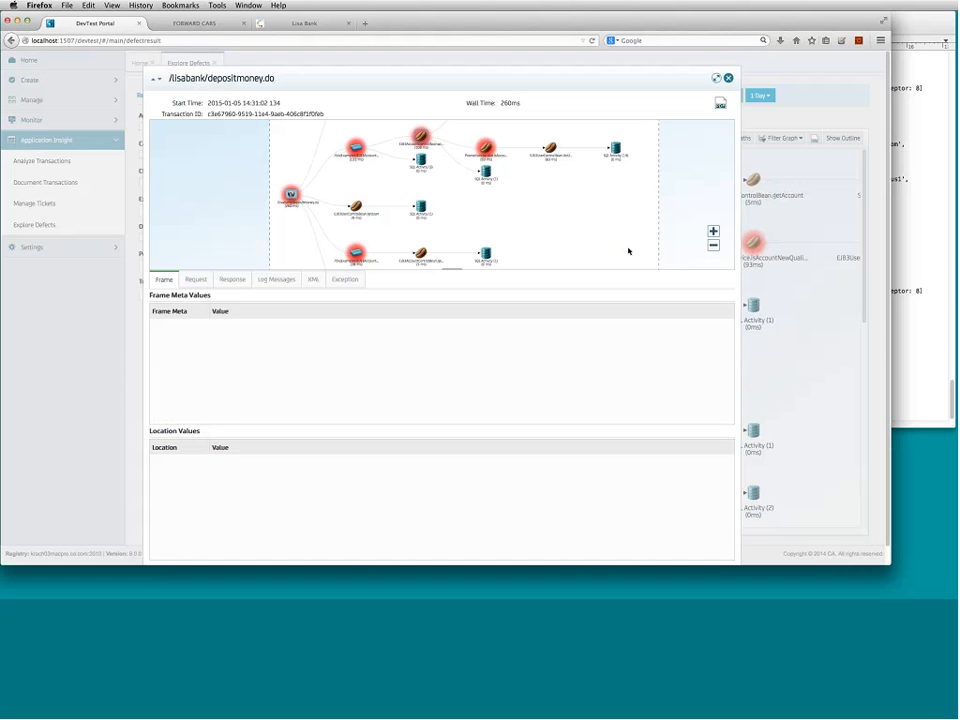
# - View withdrawMoney's log messages, then the SQL Activity step's SQL statement and results
pyautogui.click(284, 279)
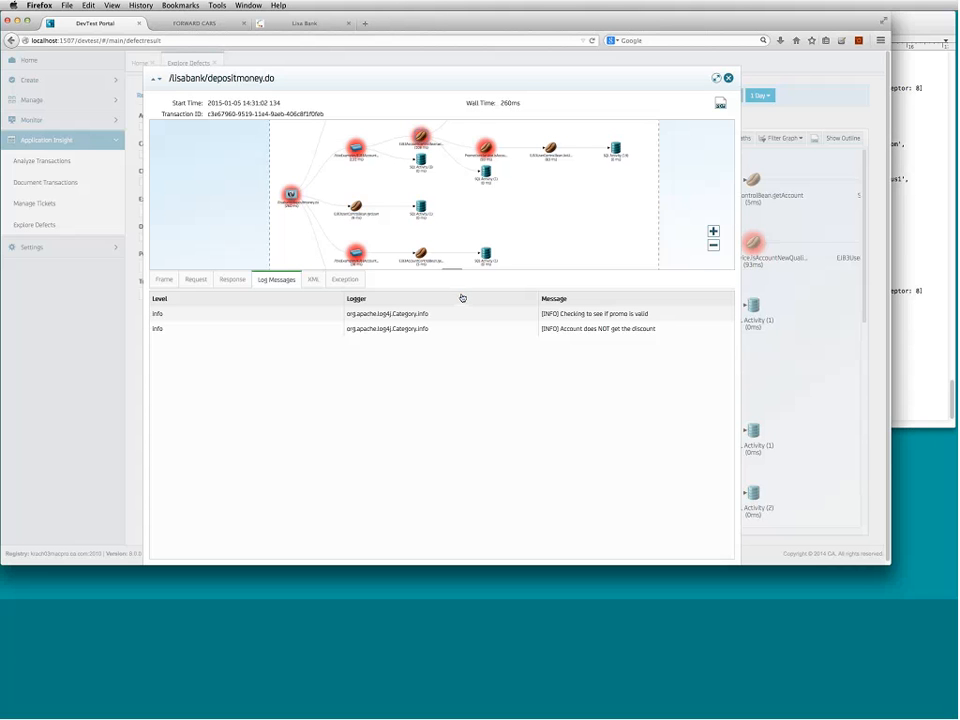
pyautogui.scroll(3, 439, 259)
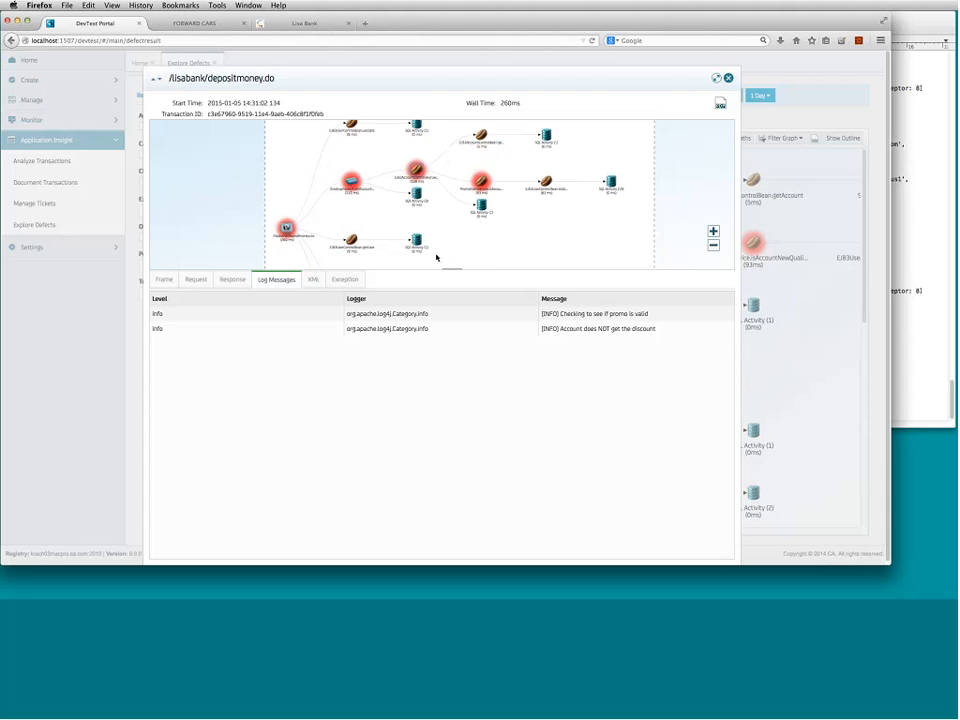
pyautogui.click(549, 137)
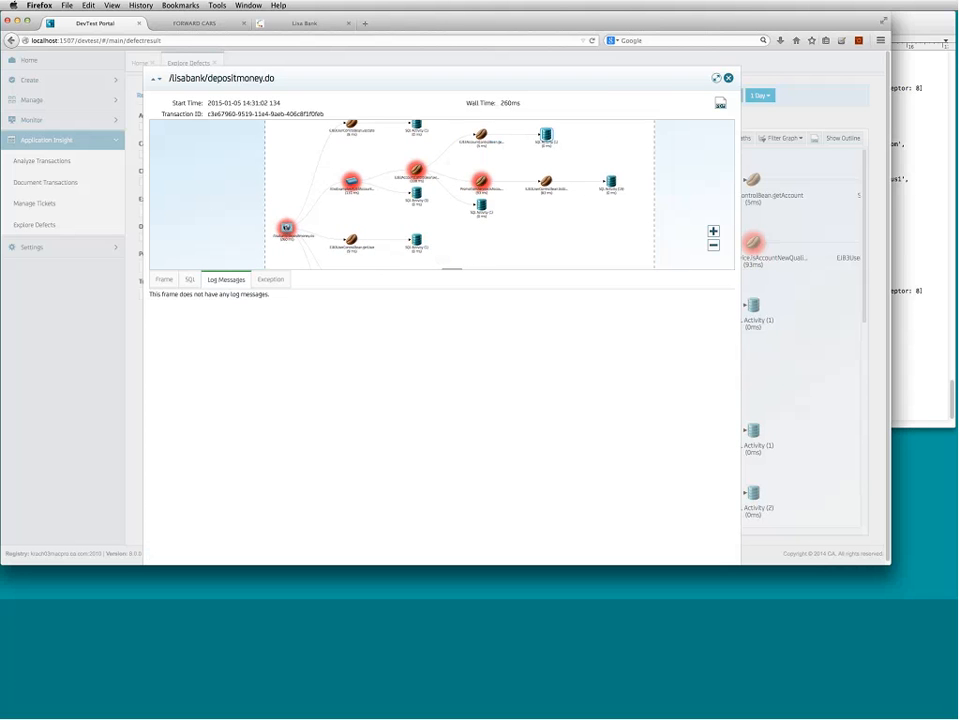
pyautogui.click(193, 281)
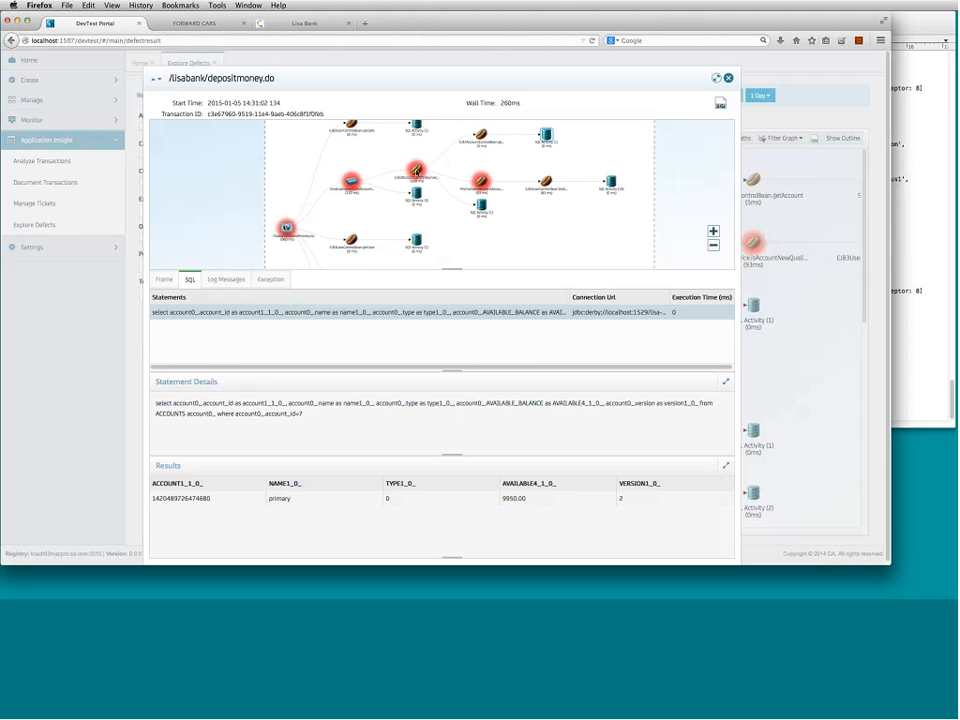
# - Examine the withdrawMoney exception stack trace, then return to the two INFO log messages
pyautogui.click(416, 172)
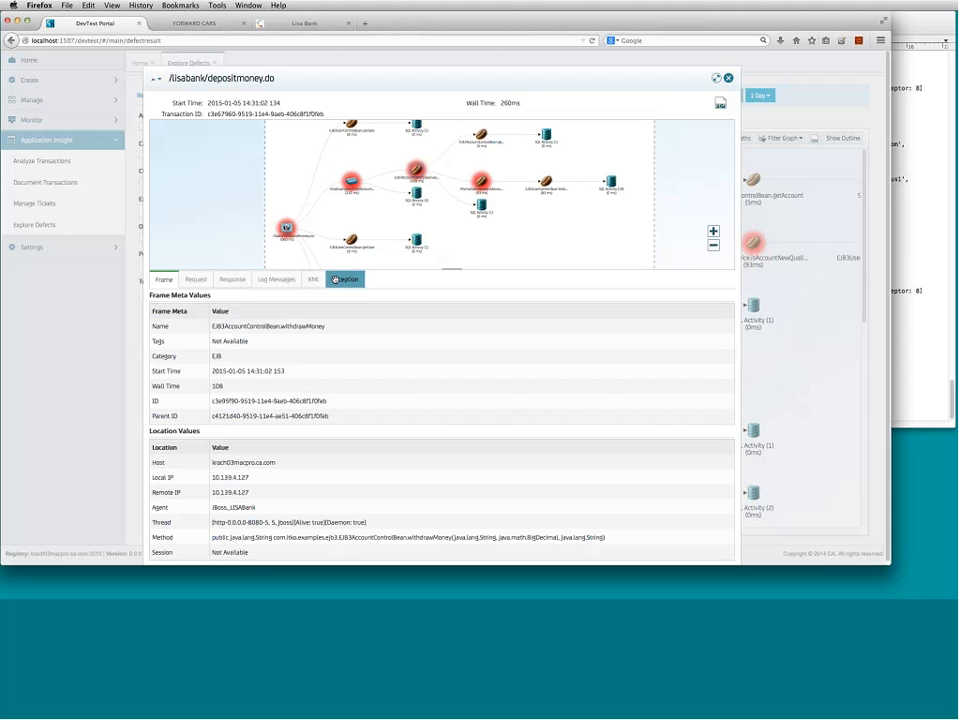
pyautogui.click(336, 280)
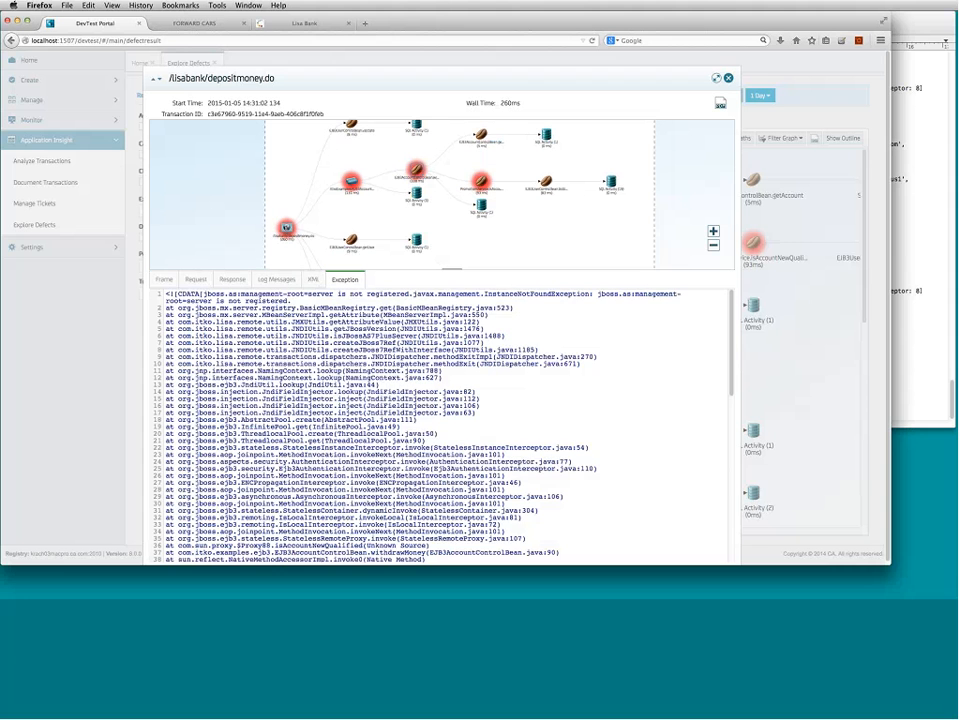
pyautogui.scroll(-5, 389, 369)
pyautogui.scroll(-9, 390, 368)
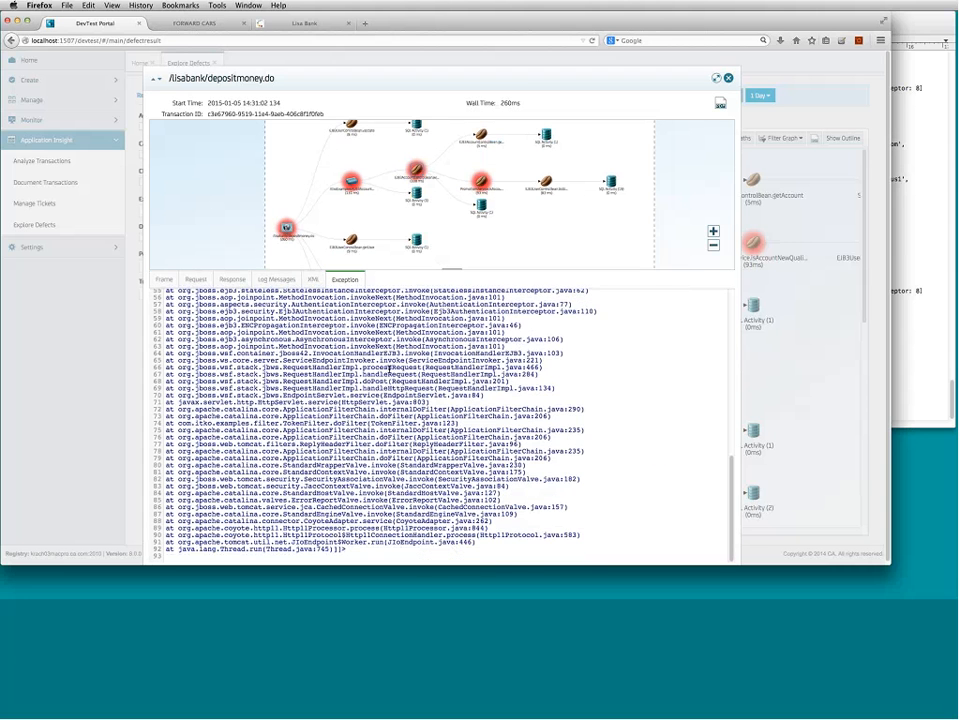
pyautogui.scroll(15, 395, 360)
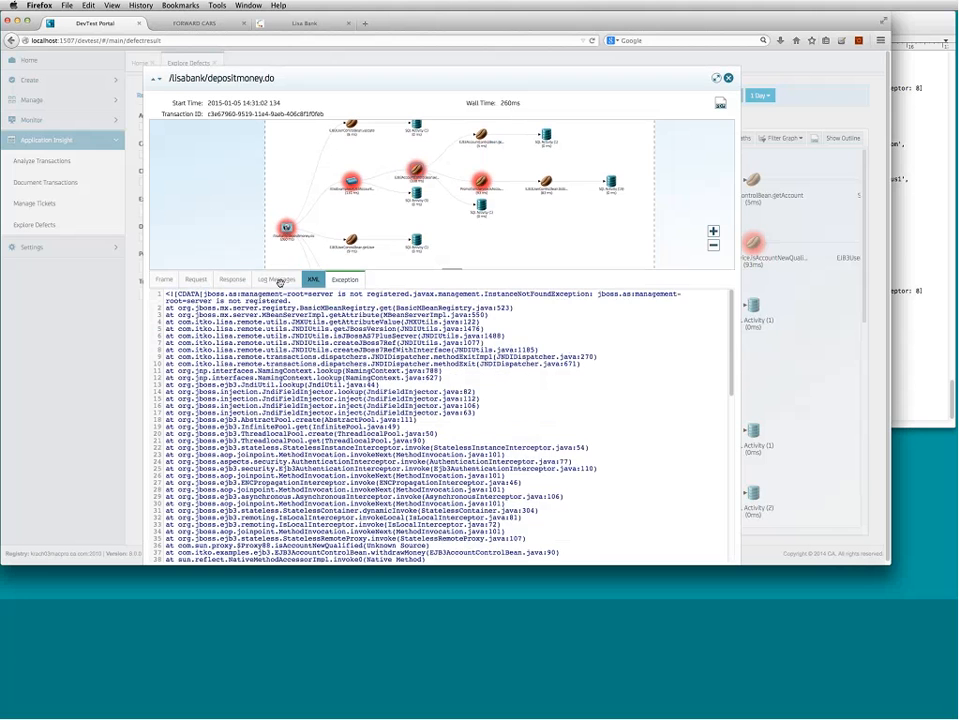
pyautogui.click(276, 279)
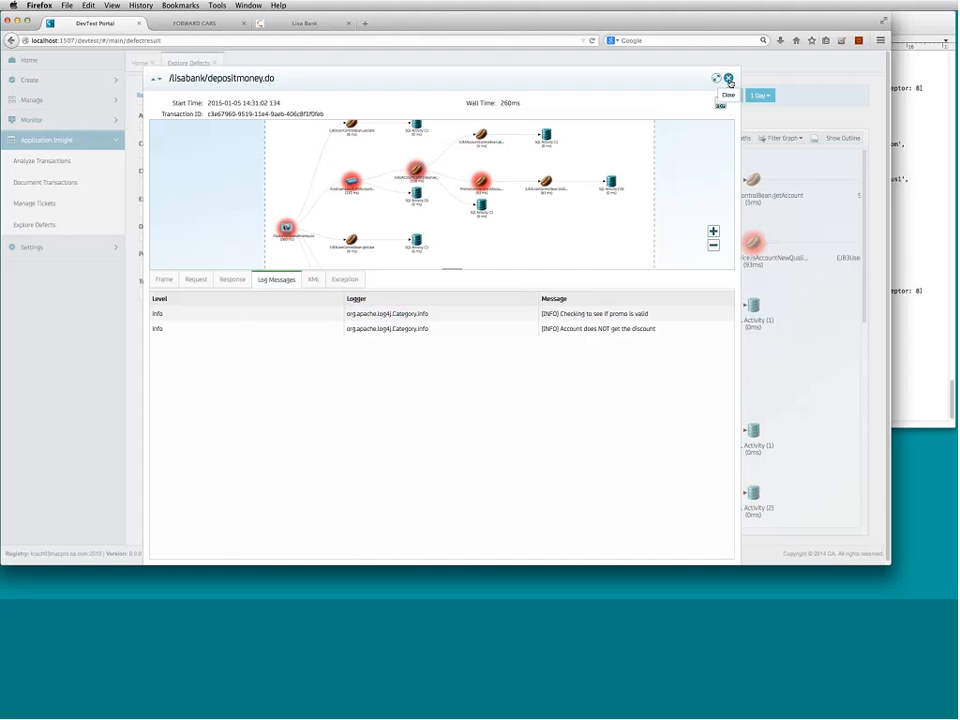
# - Close and reopen the withdrawMoney details, dismissing the browser's context menu
pyautogui.click(730, 81)
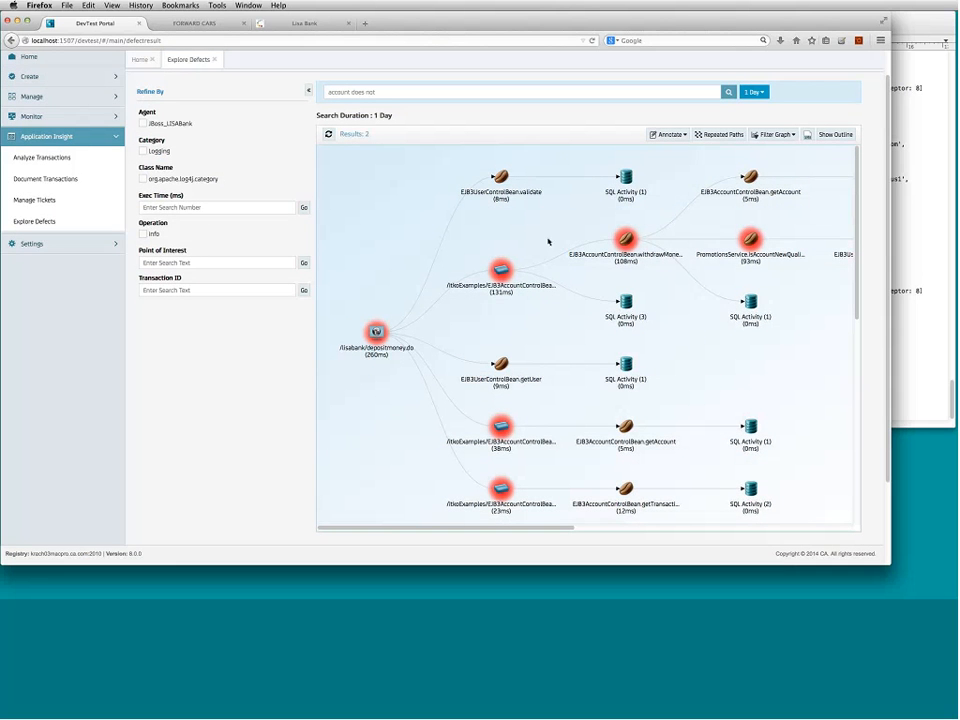
pyautogui.moveTo(627, 239)
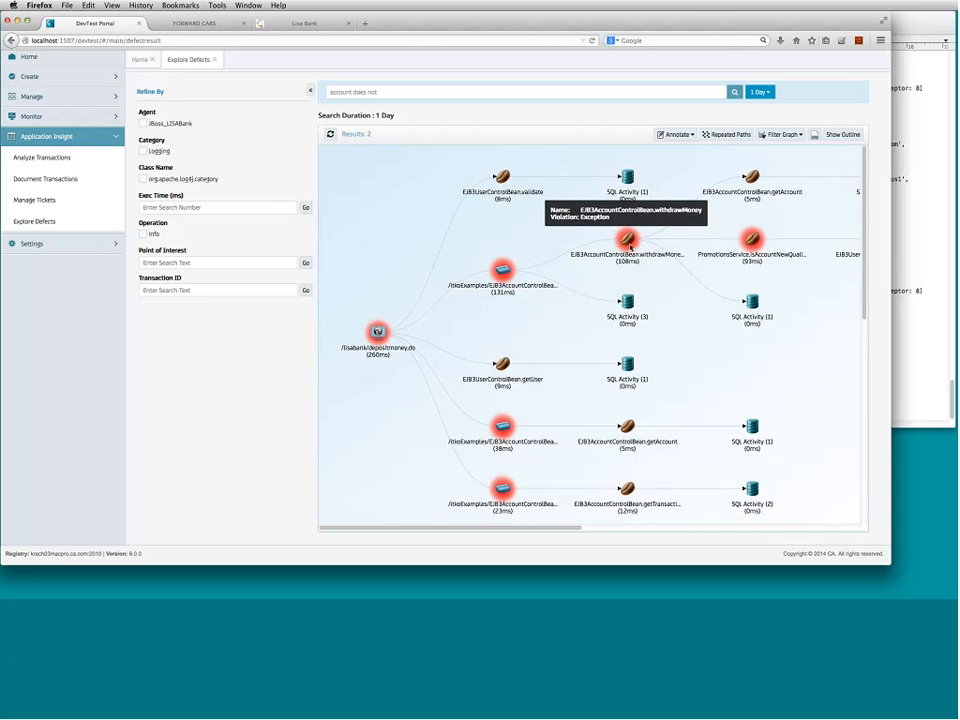
pyautogui.click(630, 246)
pyautogui.rightClick(630, 246)
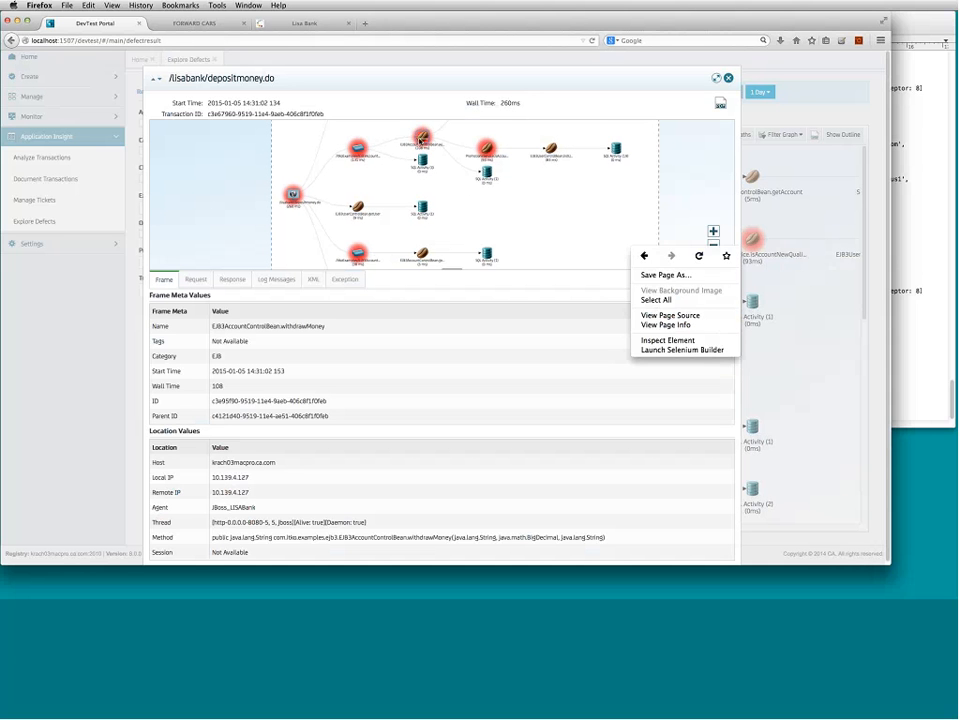
pyautogui.click(420, 141)
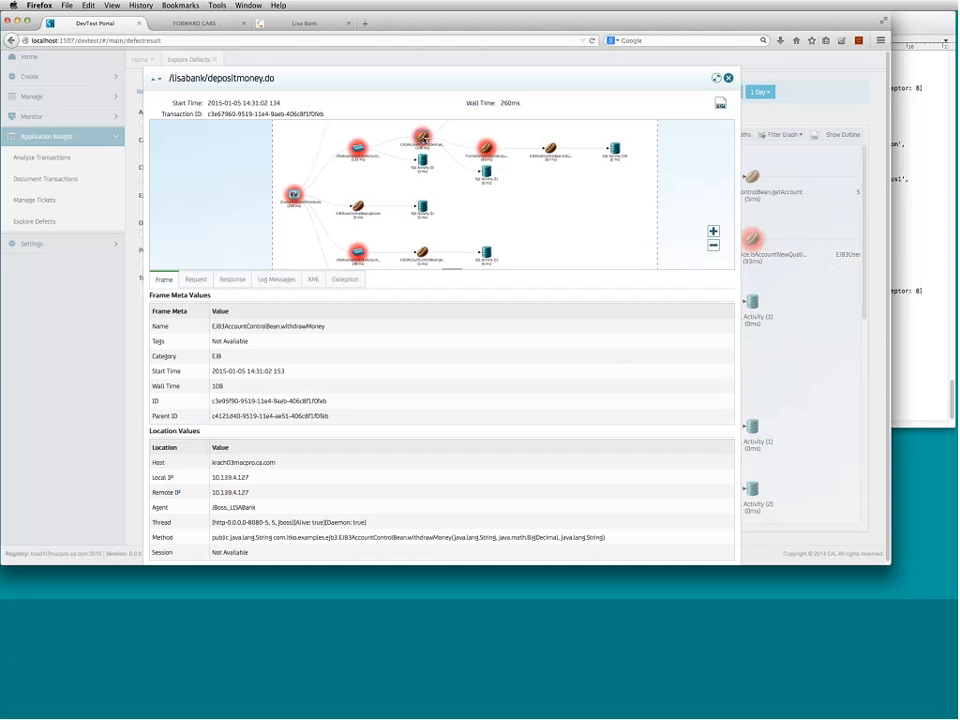
pyautogui.click(728, 77)
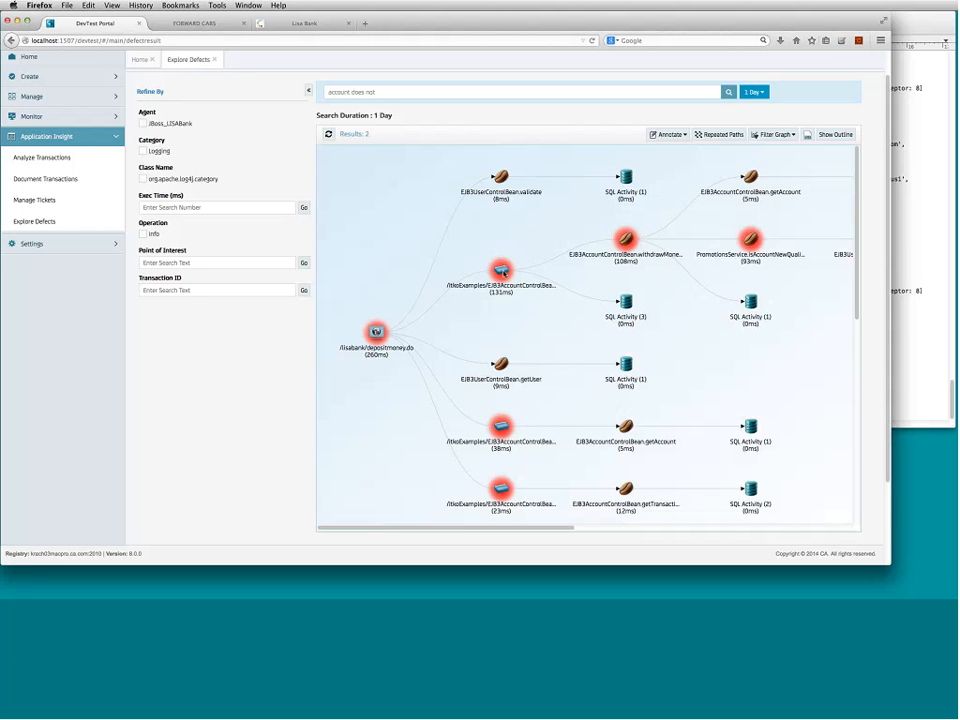
# - Pin the transaction from the node's menu with description 'ws for account no discount'
pyautogui.rightClick(503, 271)
pyautogui.click(540, 280)
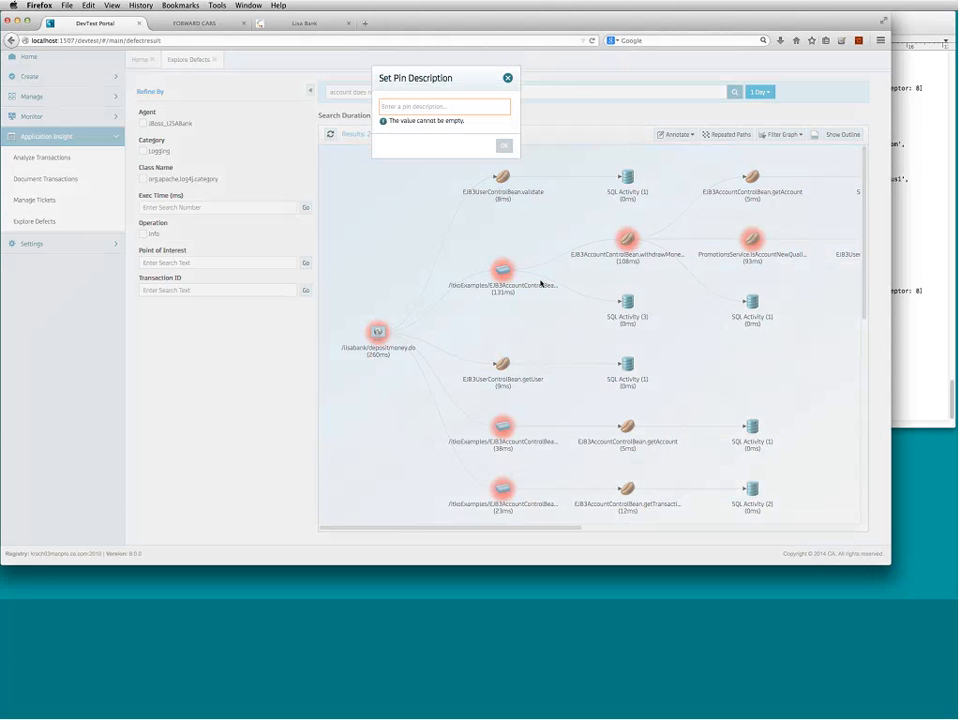
pyautogui.write('ws f')
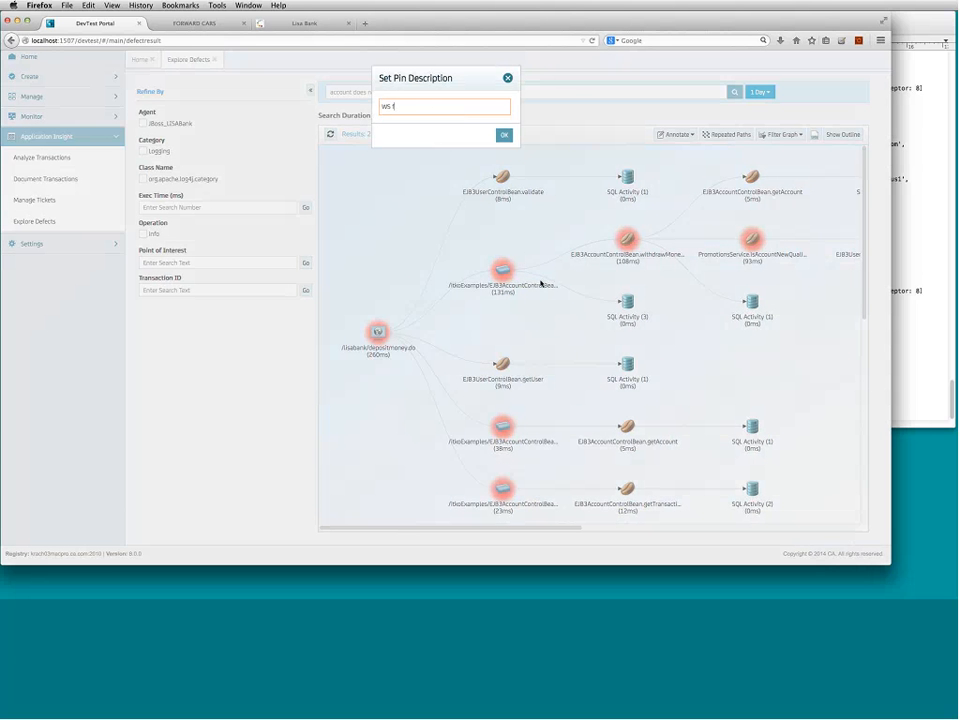
pyautogui.write('or account no discount')
pyautogui.click(504, 135)
# - Save the pin, close the detail view and bring up the withdrawMoney step's action menu
pyautogui.click(504, 135)
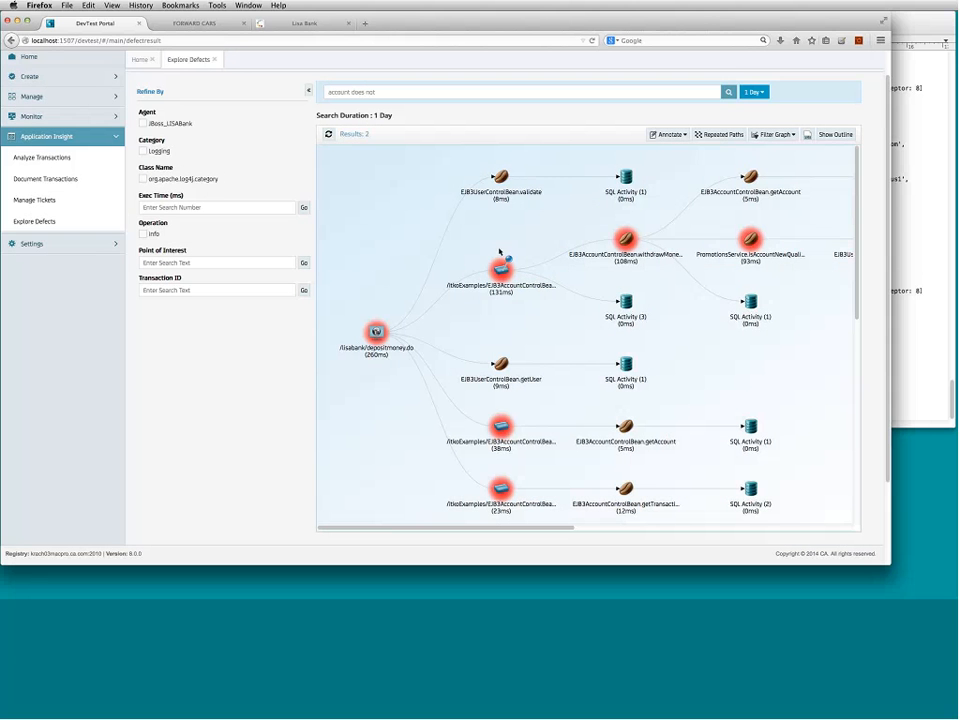
pyautogui.moveTo(503, 261)
pyautogui.rightClick(625, 242)
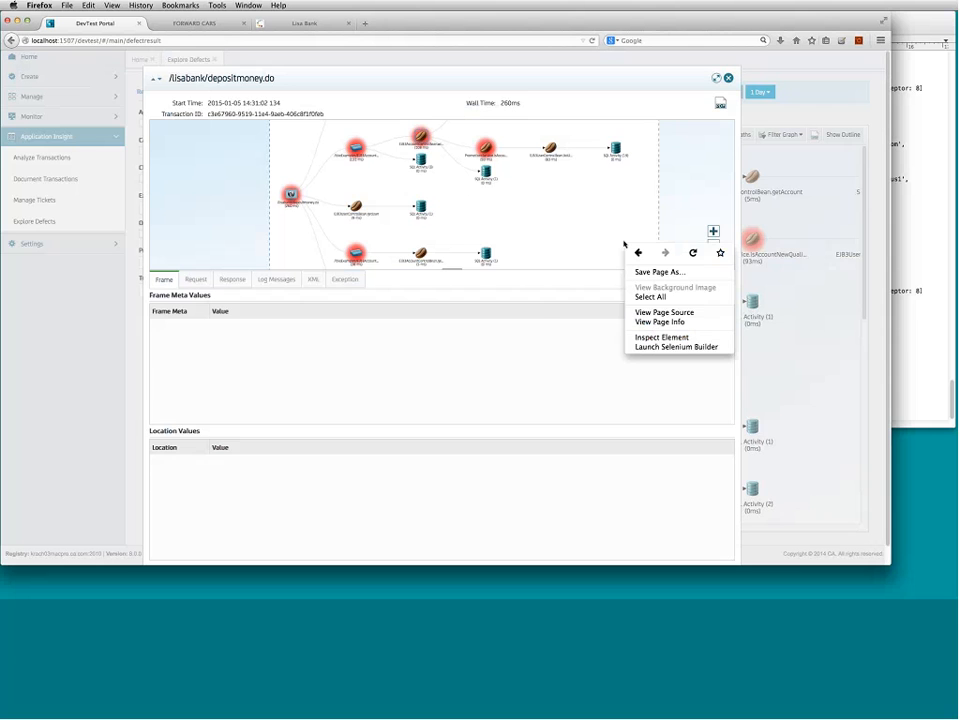
pyautogui.click(728, 81)
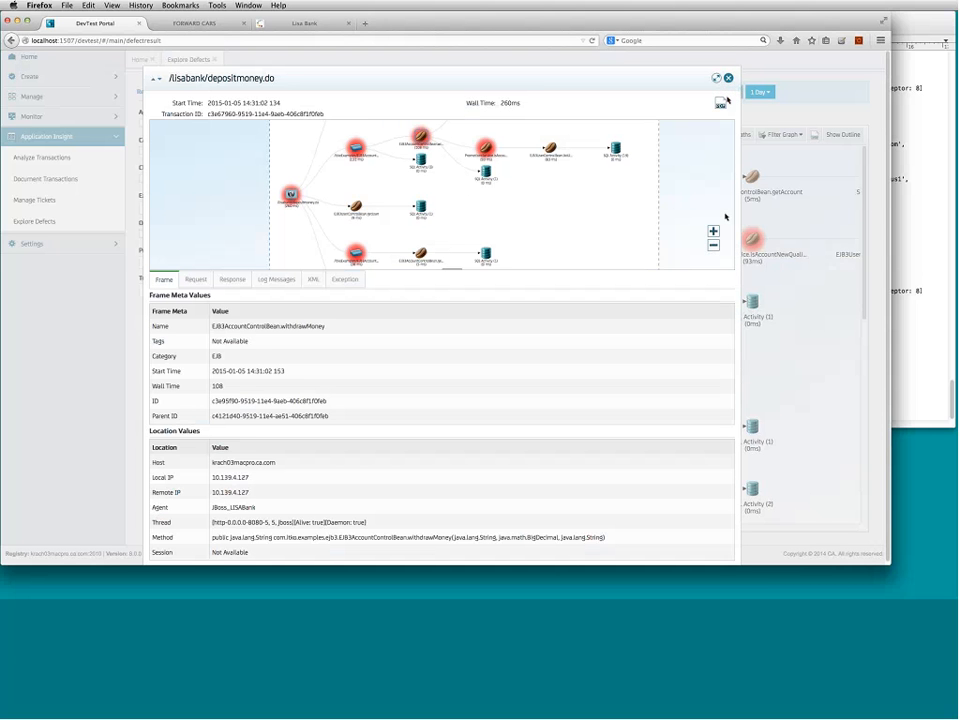
pyautogui.click(728, 79)
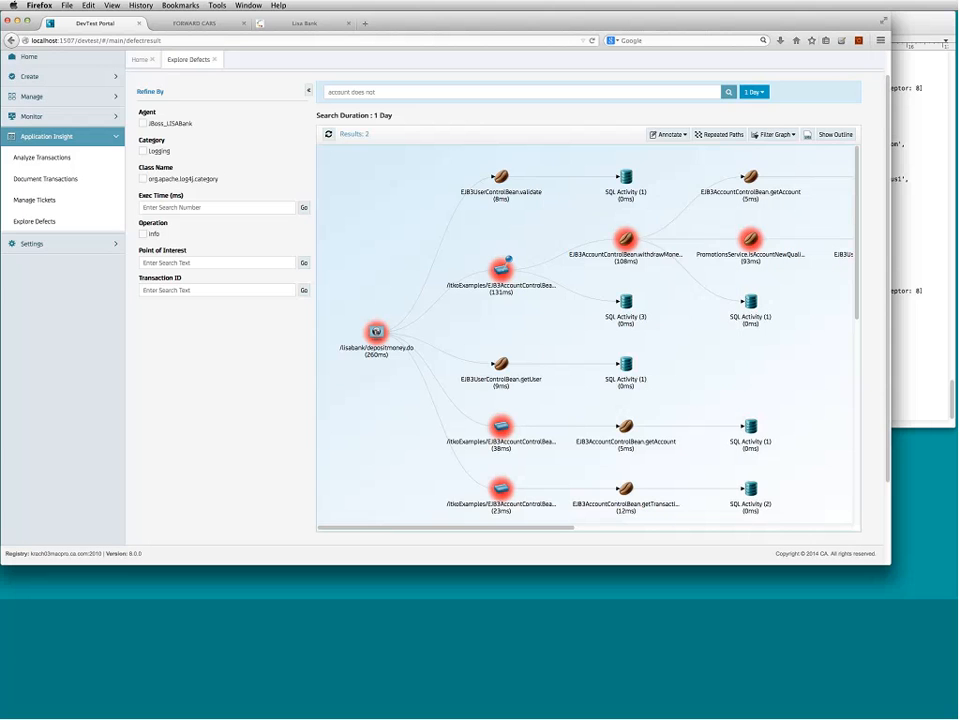
pyautogui.click(625, 240)
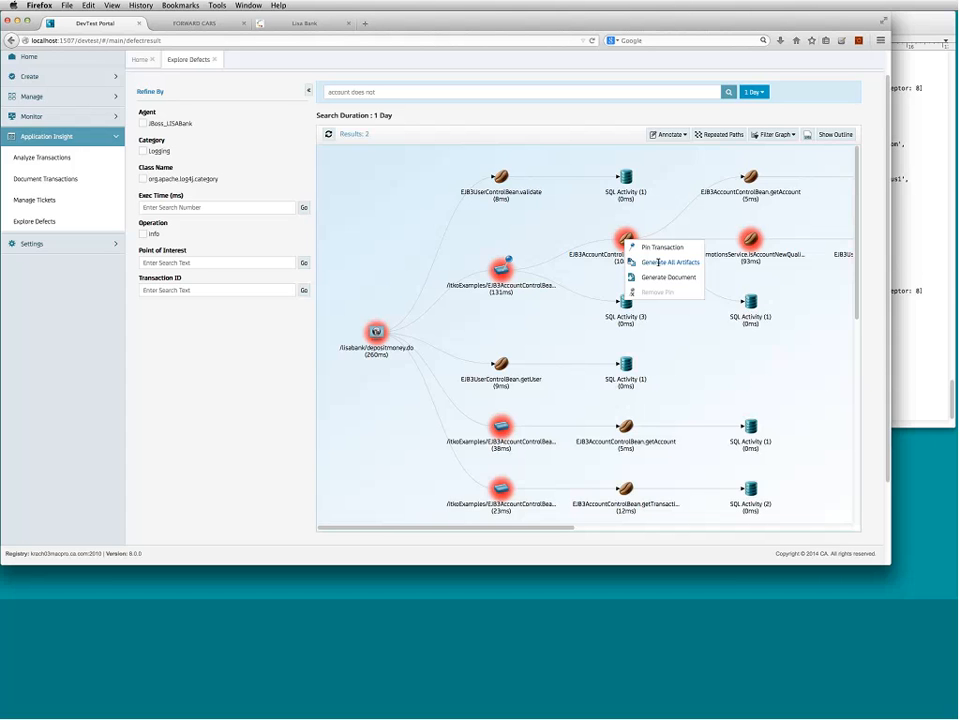
# - Choose Generate All Artifacts for the withdrawMoney step, generating Baseline and Virtual Service
pyautogui.click(533, 270)
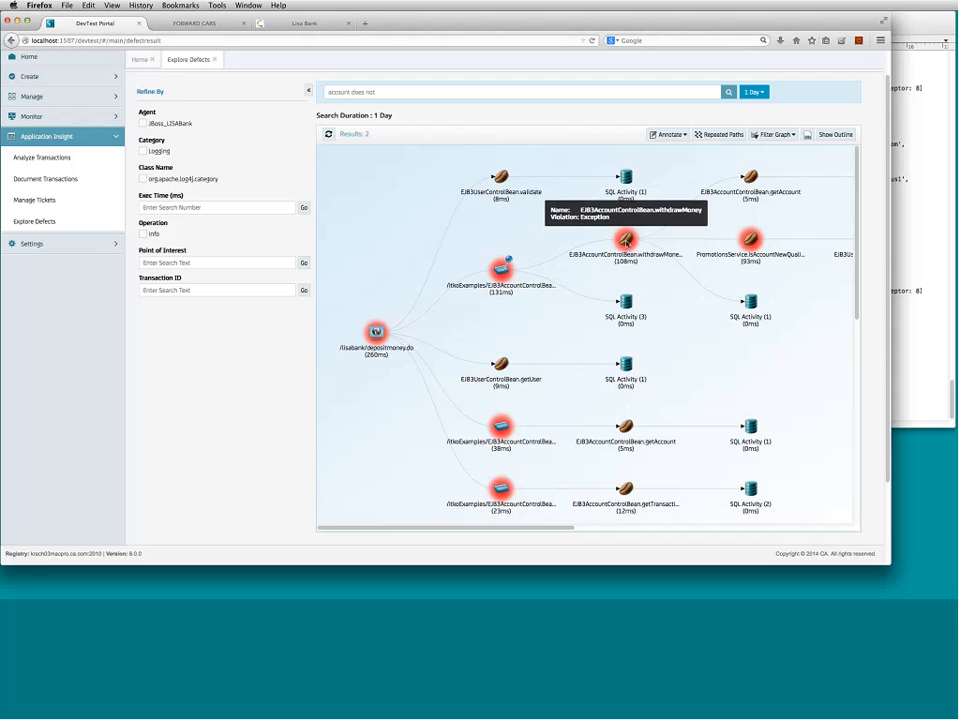
pyautogui.rightClick(626, 240)
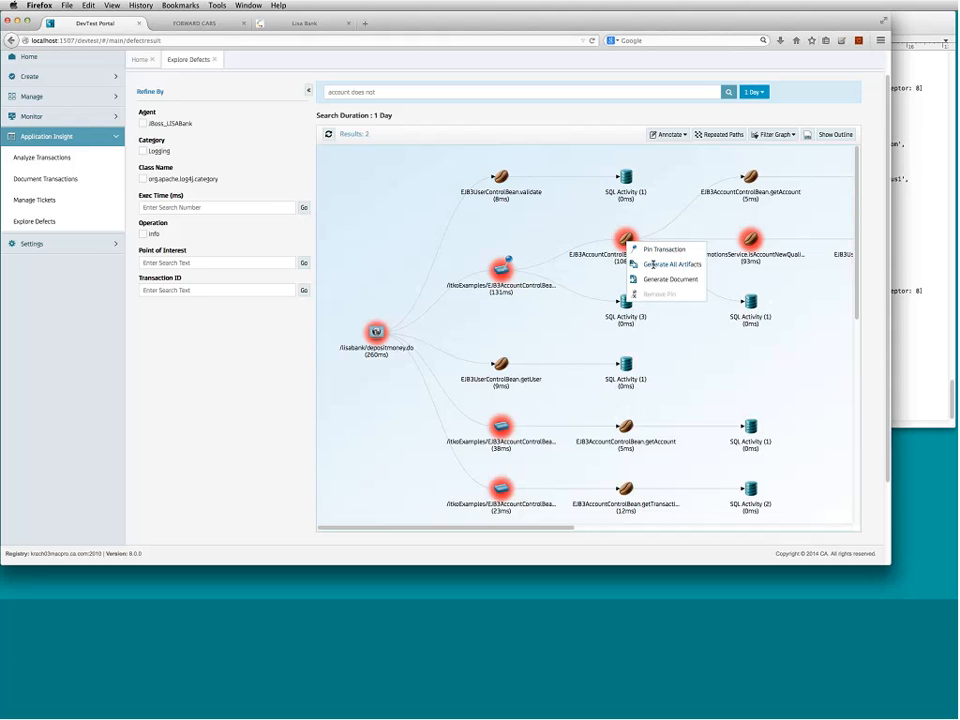
pyautogui.click(653, 265)
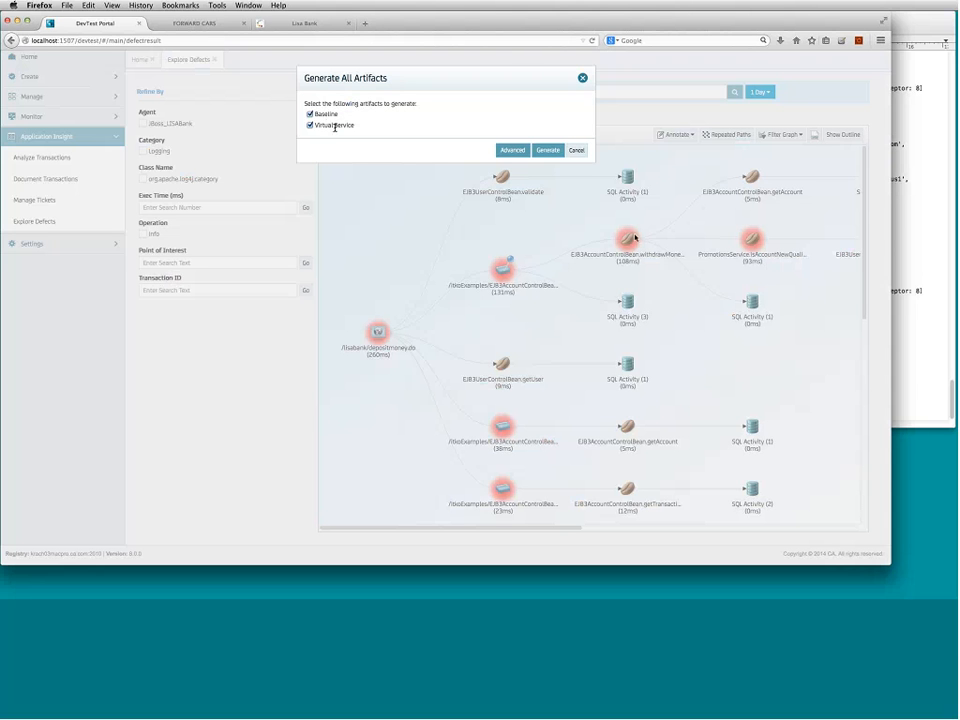
pyautogui.click(549, 151)
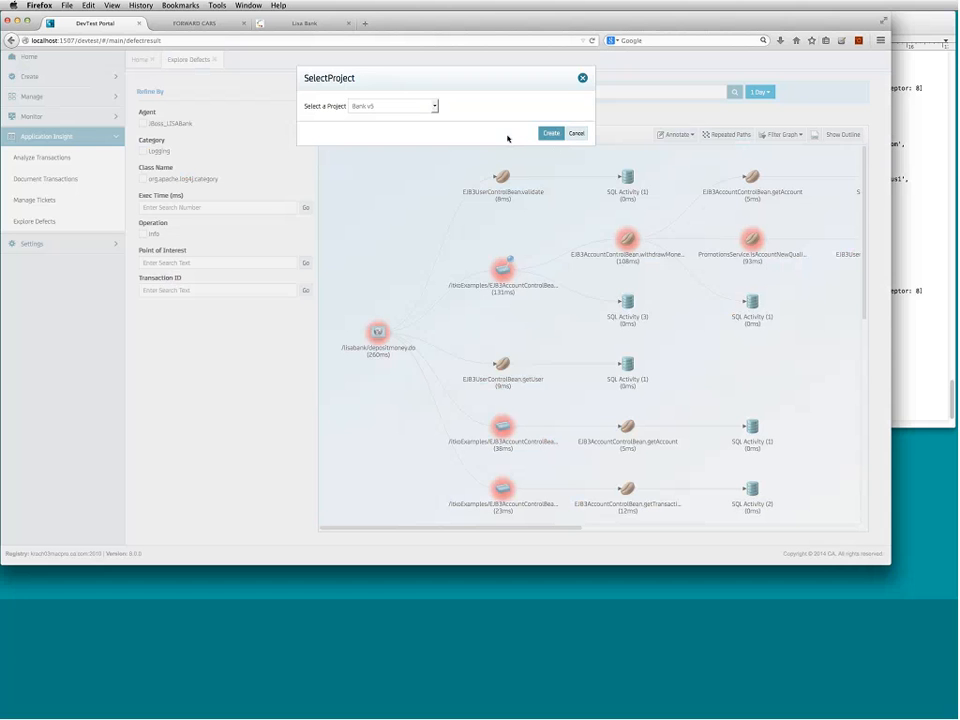
# - Create the artifacts in the Demo1 project and dismiss the confirmation
pyautogui.click(434, 106)
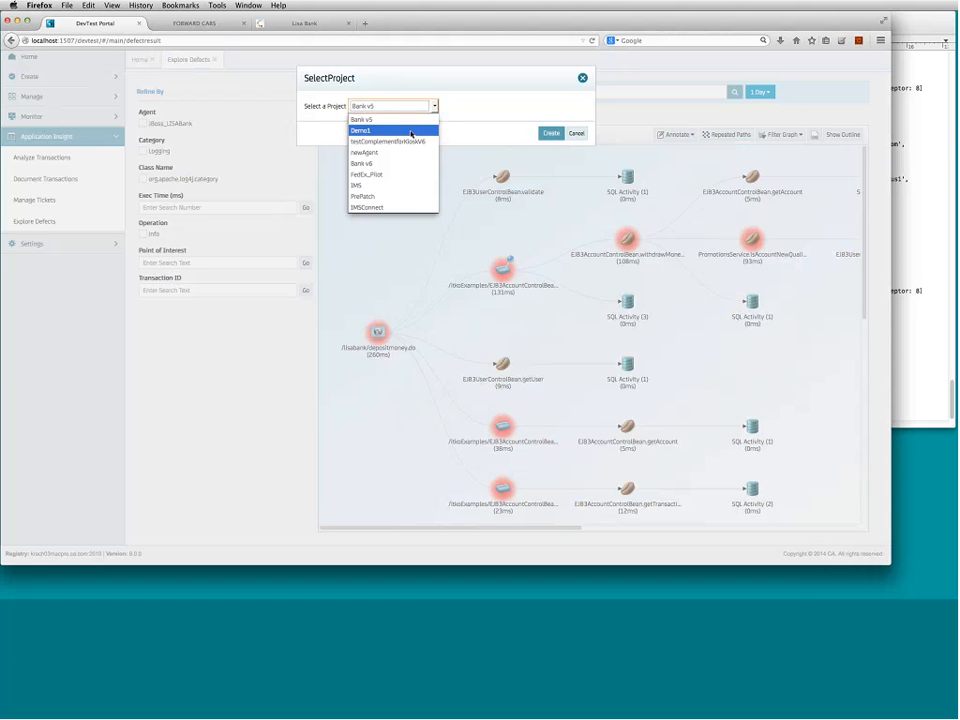
pyautogui.click(411, 131)
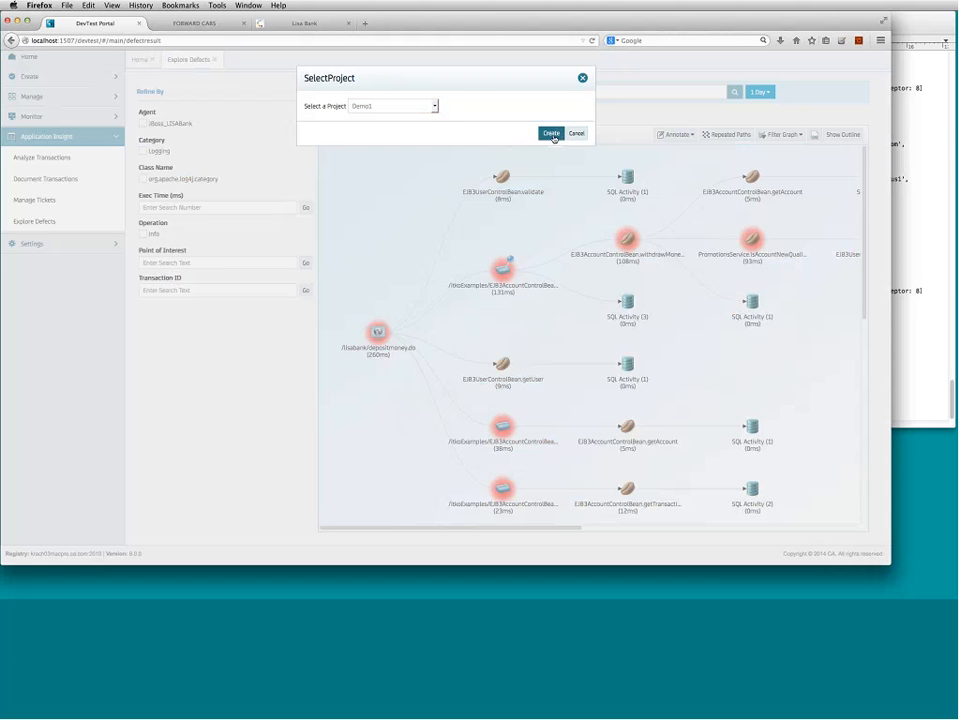
pyautogui.click(555, 133)
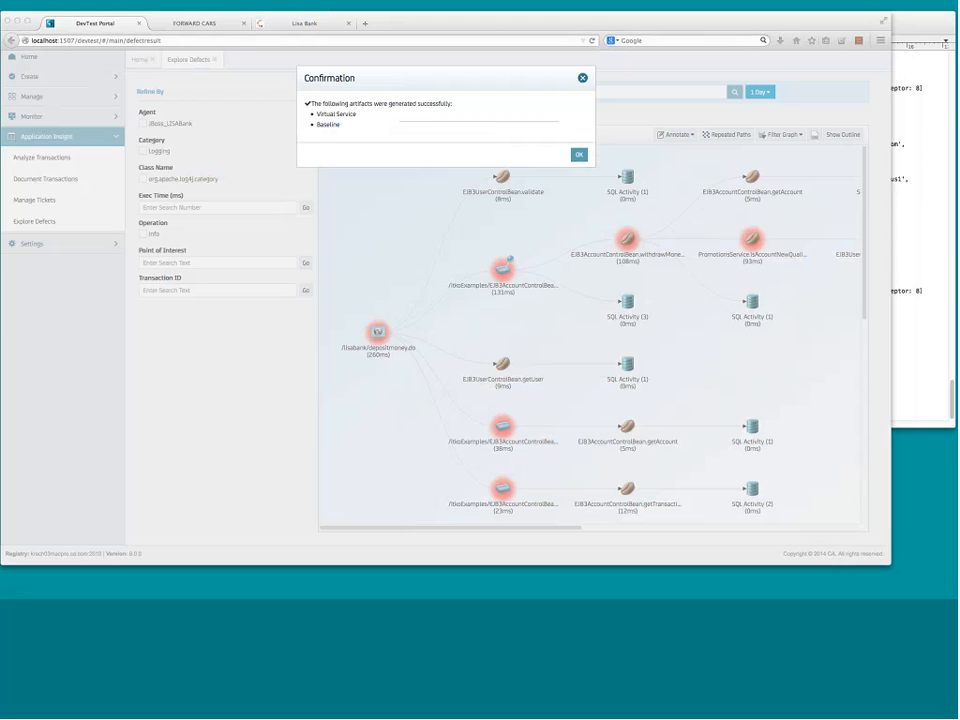
pyautogui.click(580, 156)
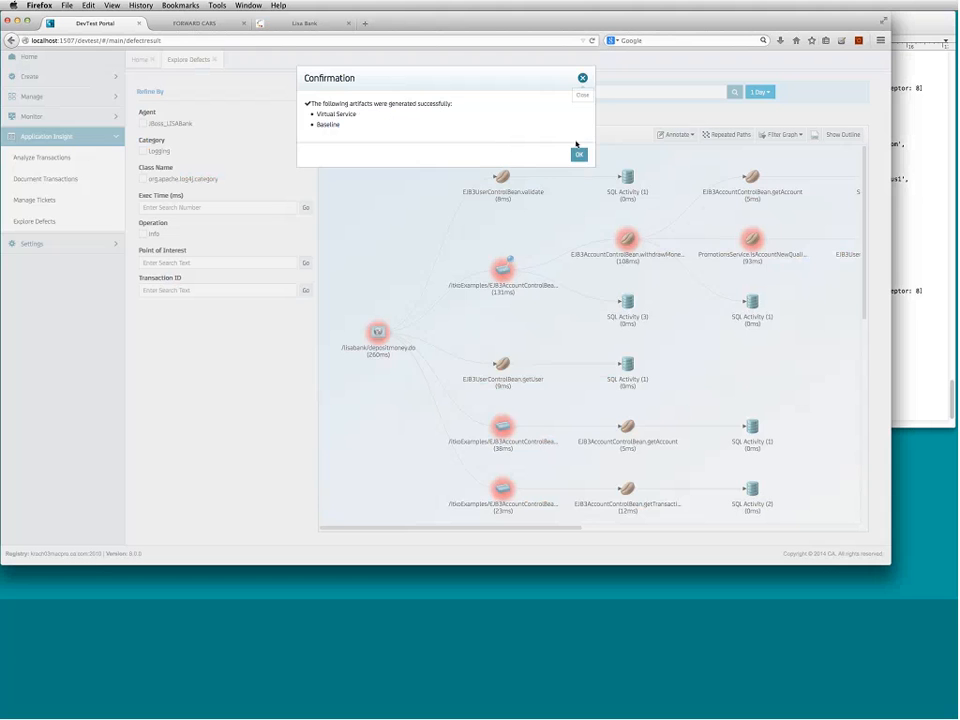
pyautogui.click(579, 156)
pyautogui.moveTo(609, 242)
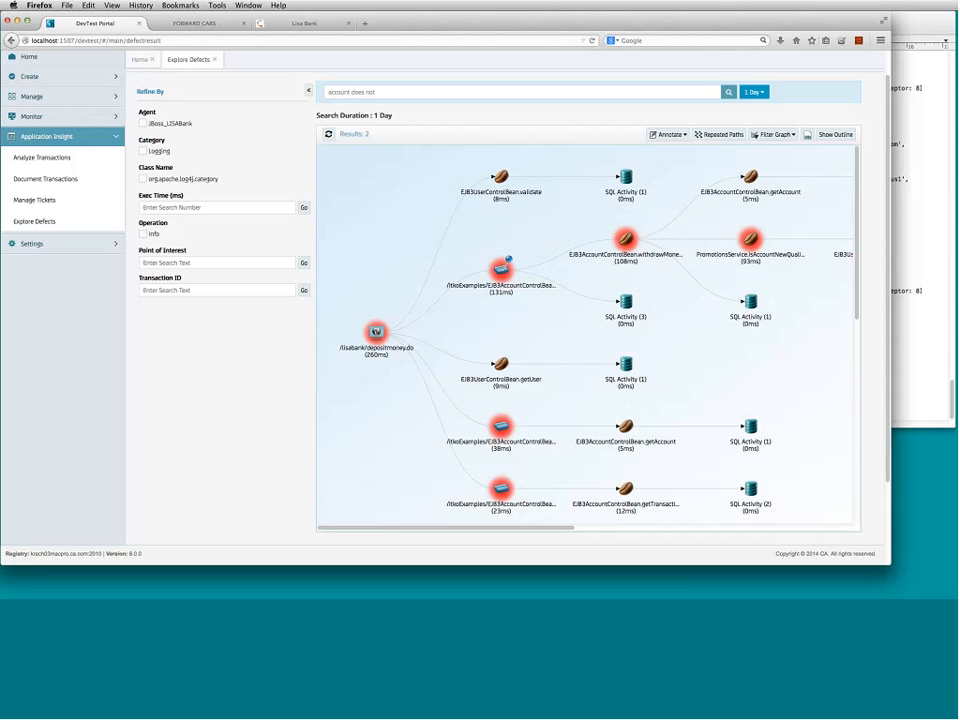
# - Clear the 'account does not' search and rerun it across all transactions
pyautogui.click(364, 92)
pyautogui.doubleClick(364, 92)
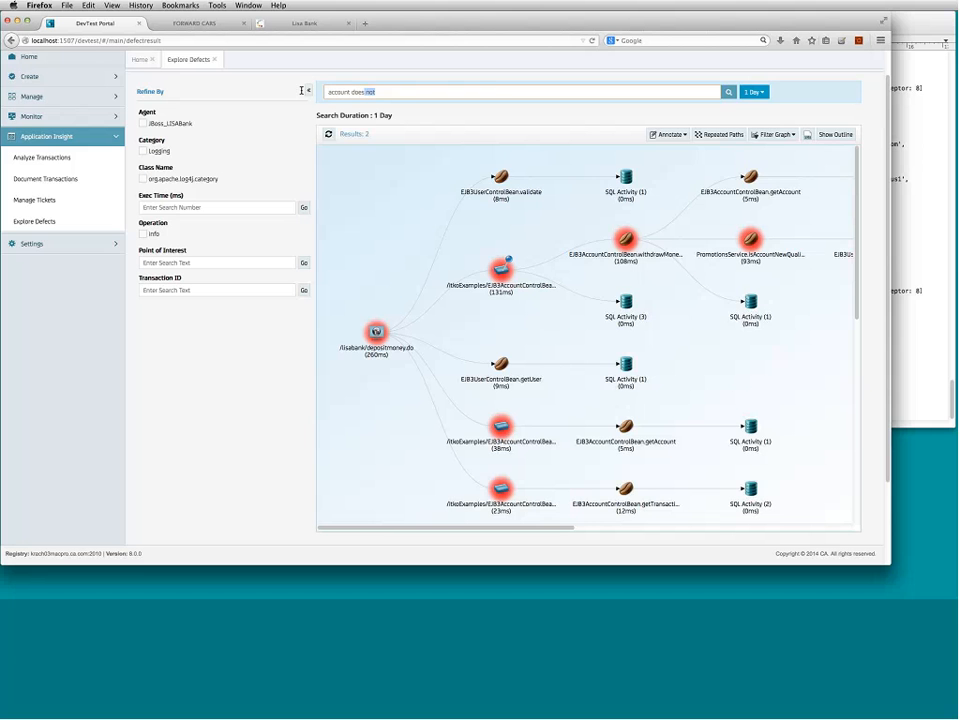
pyautogui.press('BackSpace')
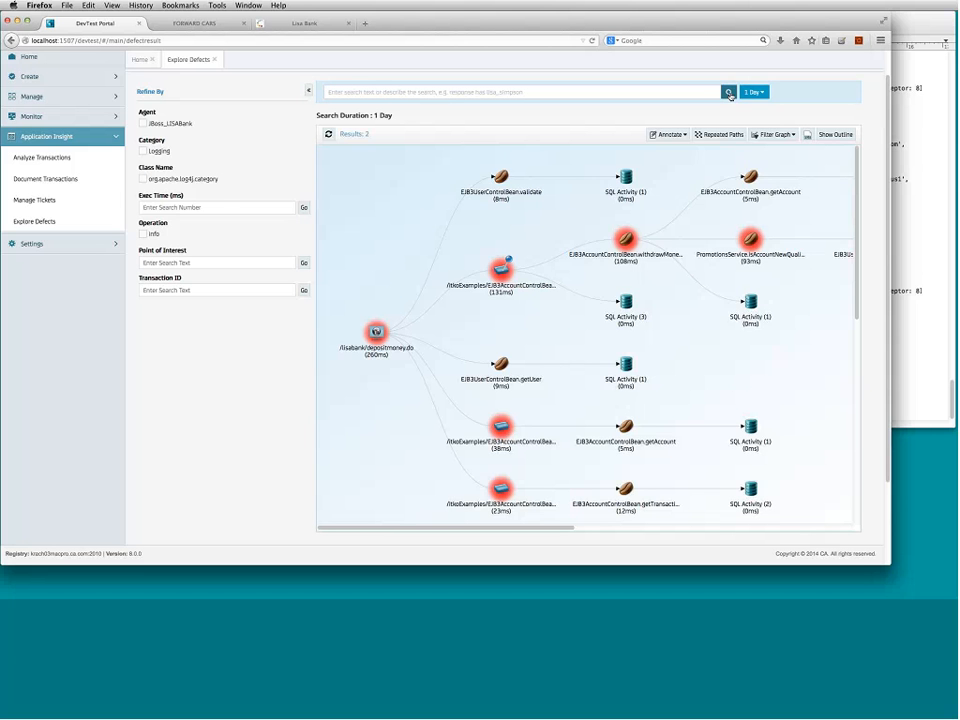
pyautogui.click(729, 92)
pyautogui.click(729, 92)
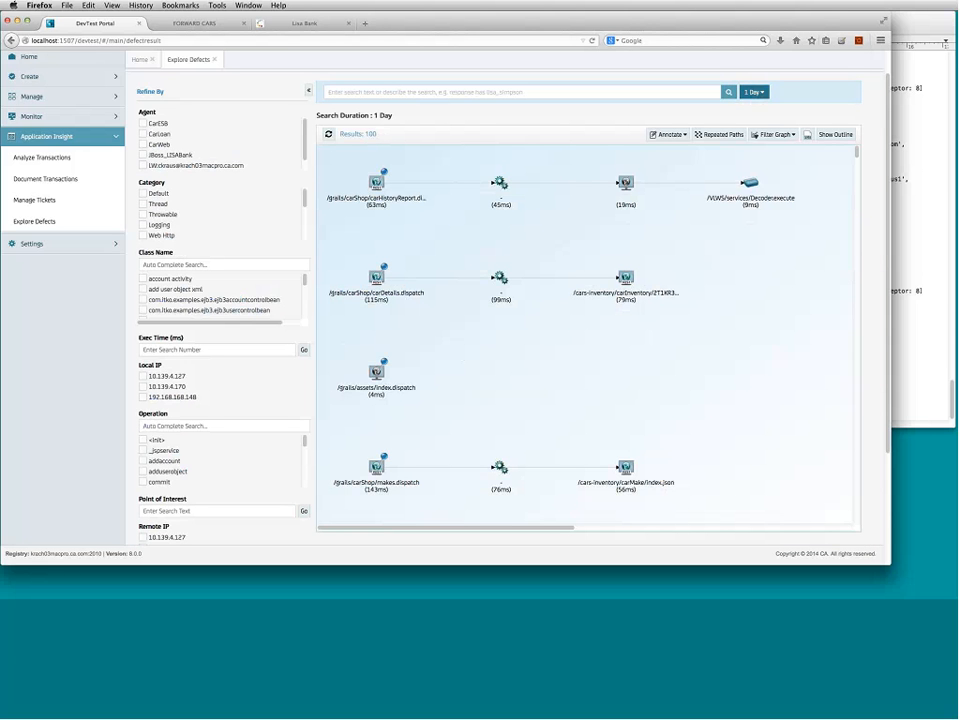
# - Turn off Log Messages annotation and show only the 3 exception-annotated transactions
pyautogui.click(669, 134)
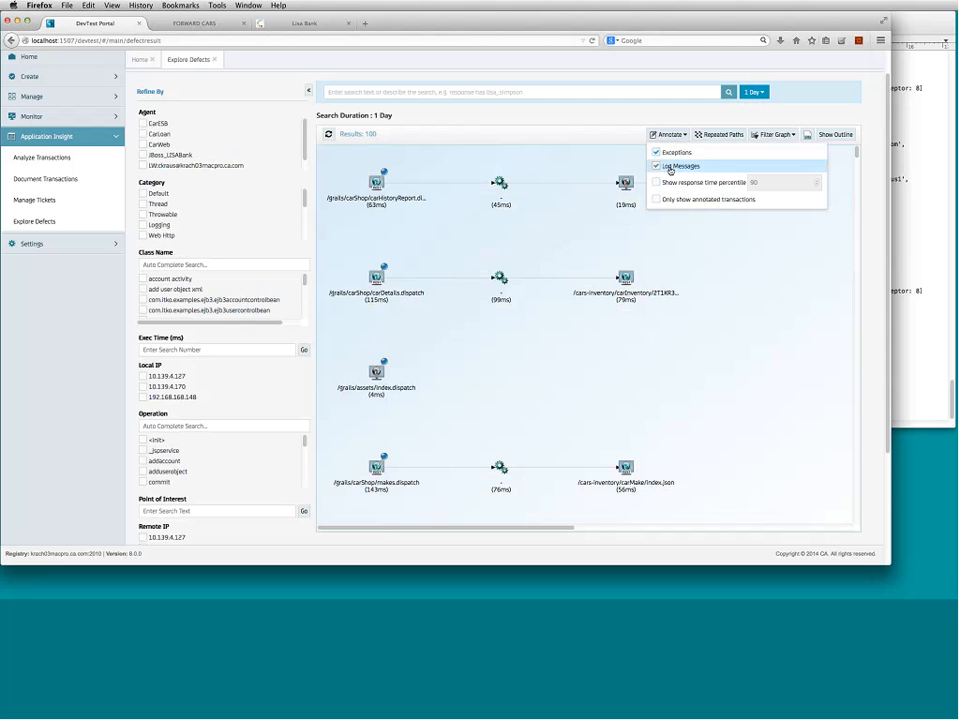
pyautogui.click(680, 166)
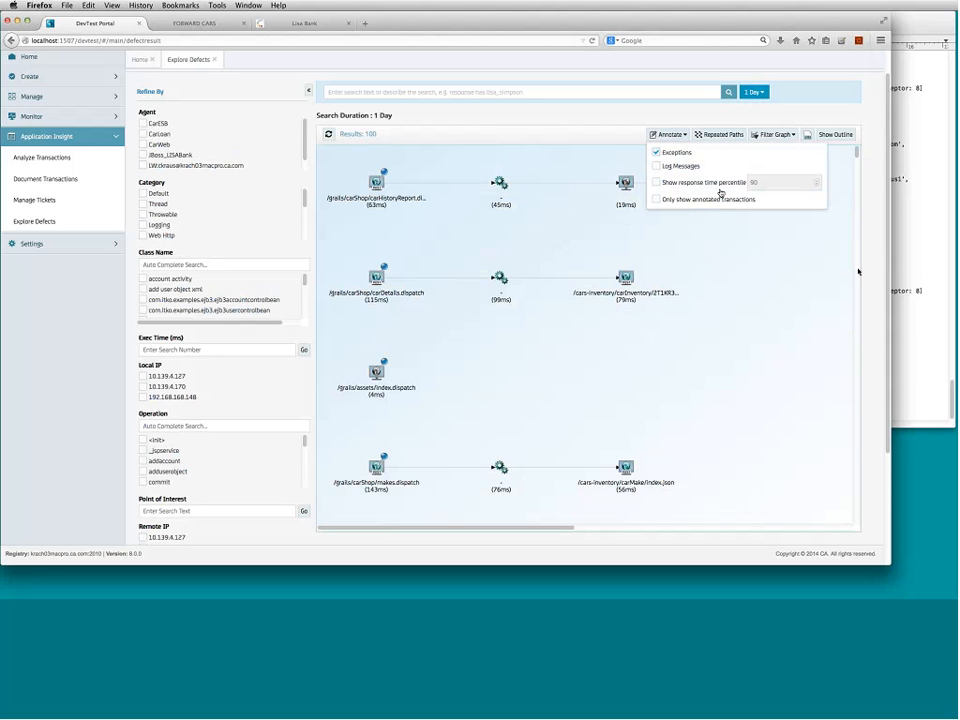
pyautogui.click(685, 200)
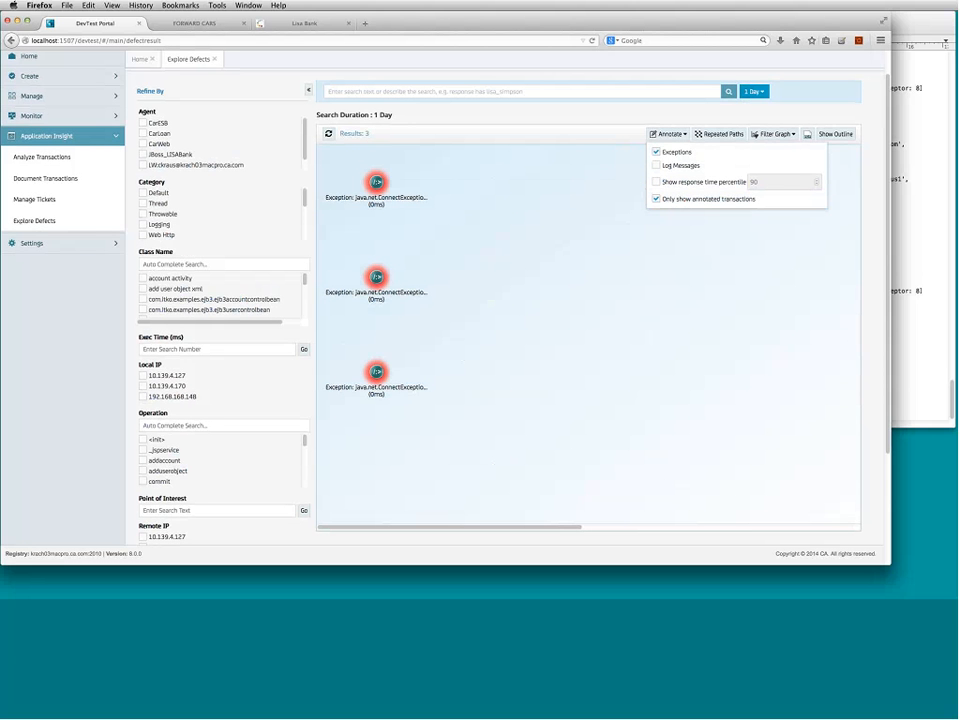
pyautogui.scroll(2, 587, 286)
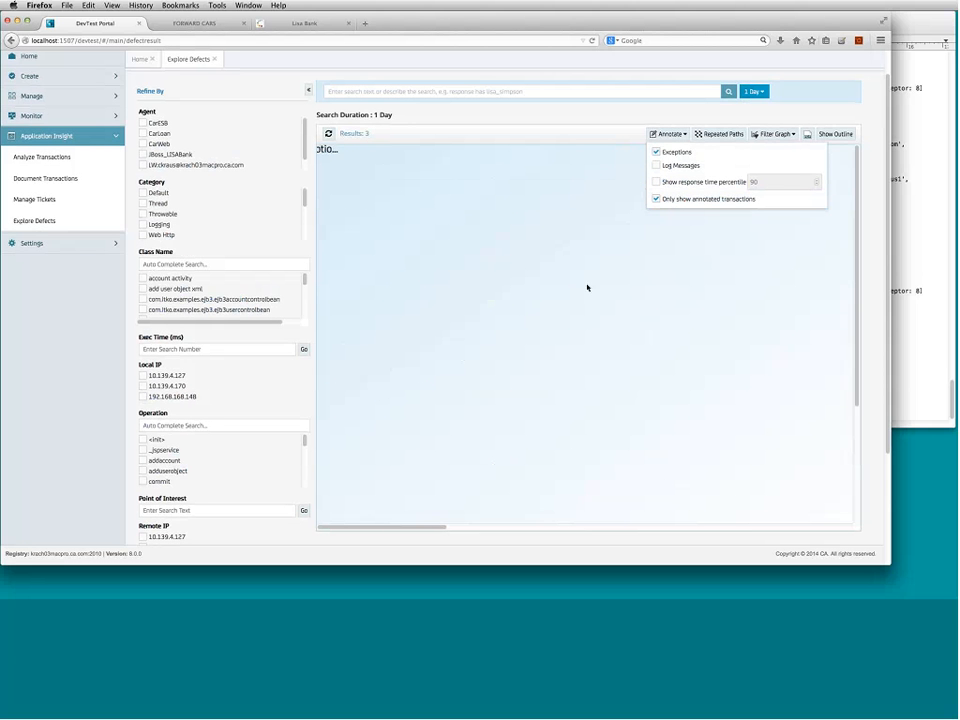
pyautogui.scroll(-3, 587, 286)
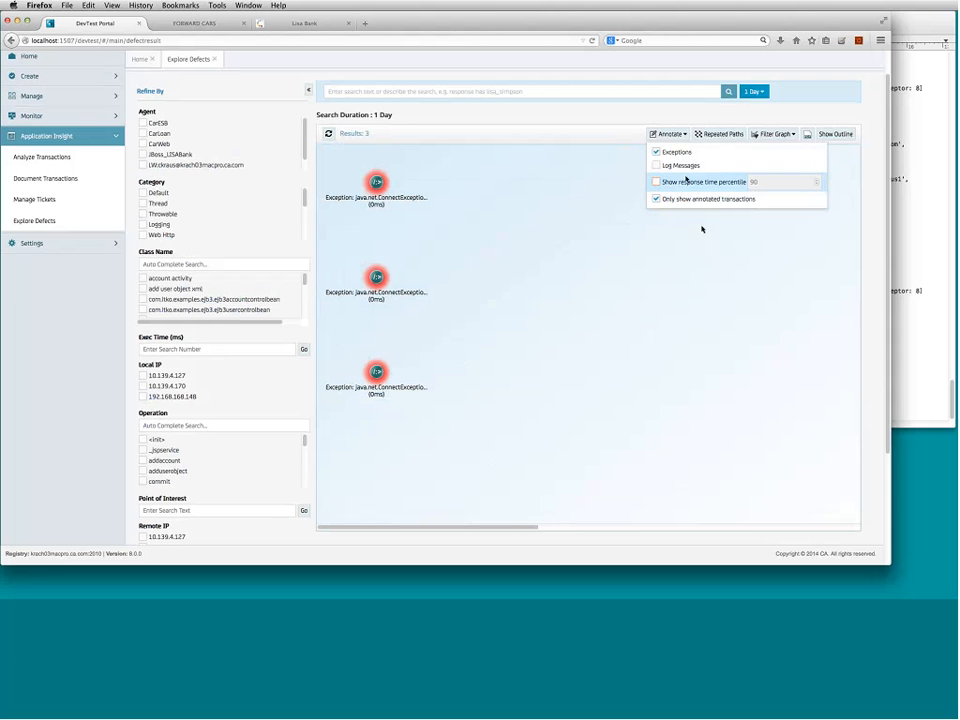
# - Annotate by response time percentile instead of exceptions, raising the percentile from 90 to 95
pyautogui.click(658, 184)
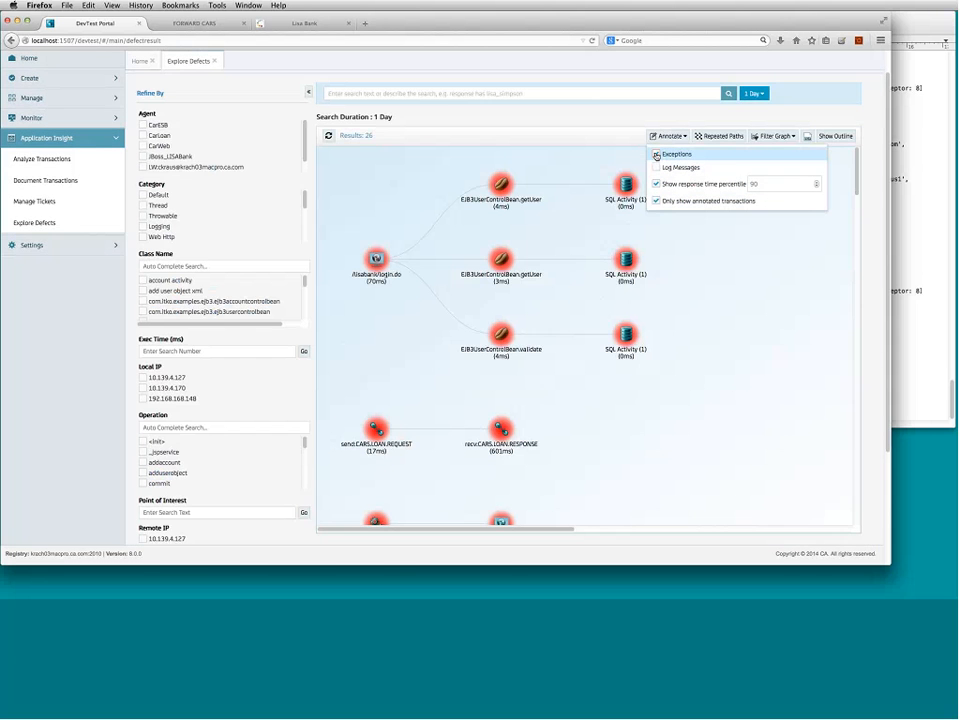
pyautogui.click(784, 186)
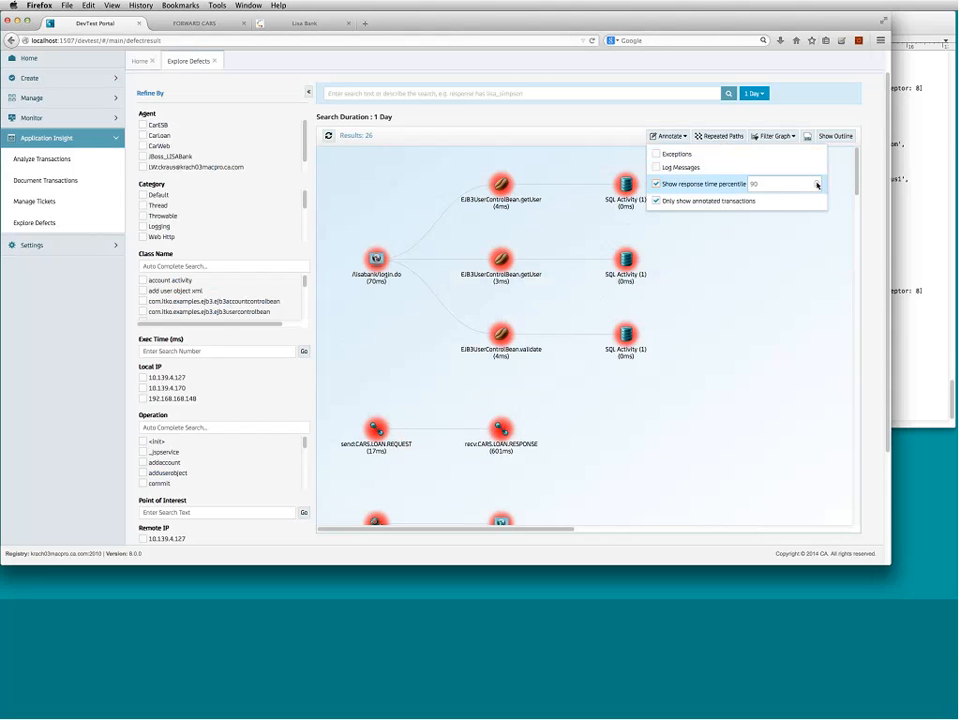
pyautogui.click(816, 182)
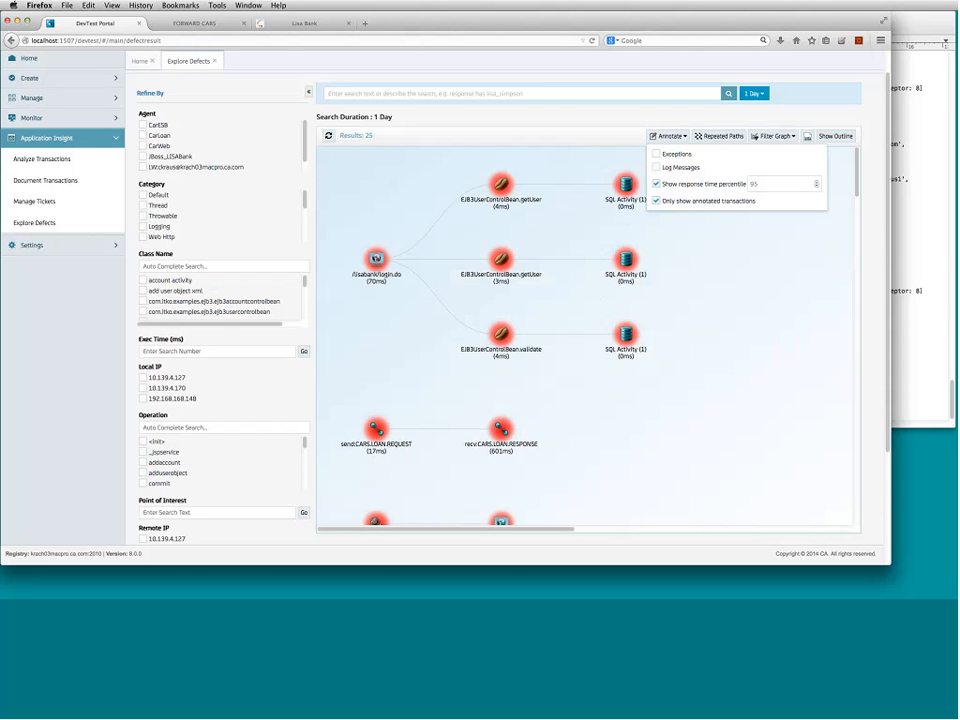
pyautogui.moveTo(857, 193); pyautogui.dragTo(857, 241)
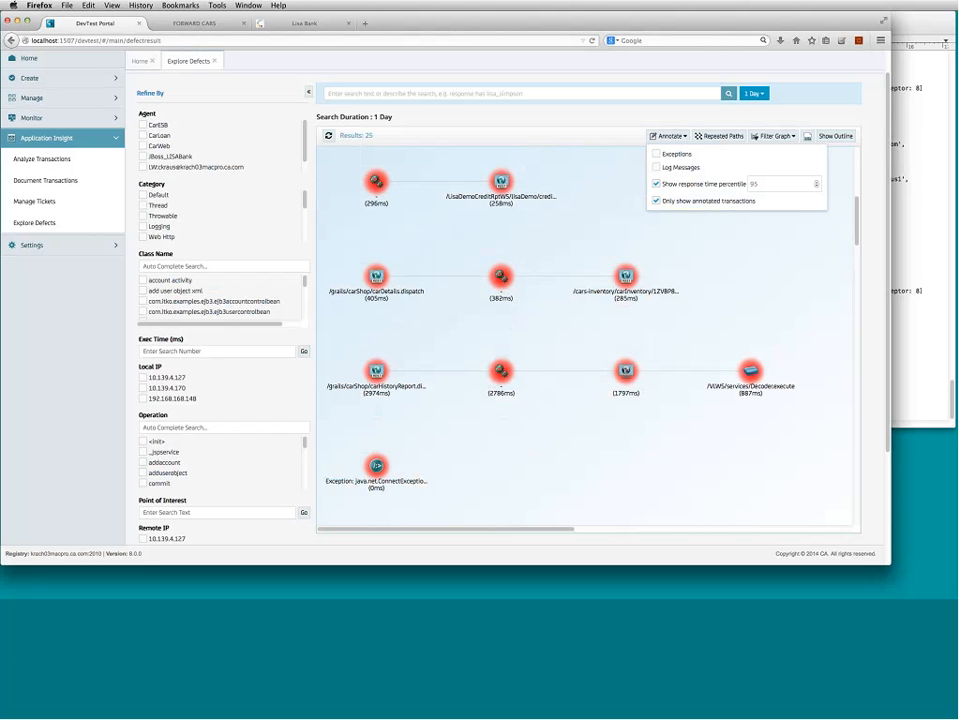
# - Review the carDetails.dispatch frame metadata for the 285 ms carInventory call, then close the details
pyautogui.moveTo(627, 282)
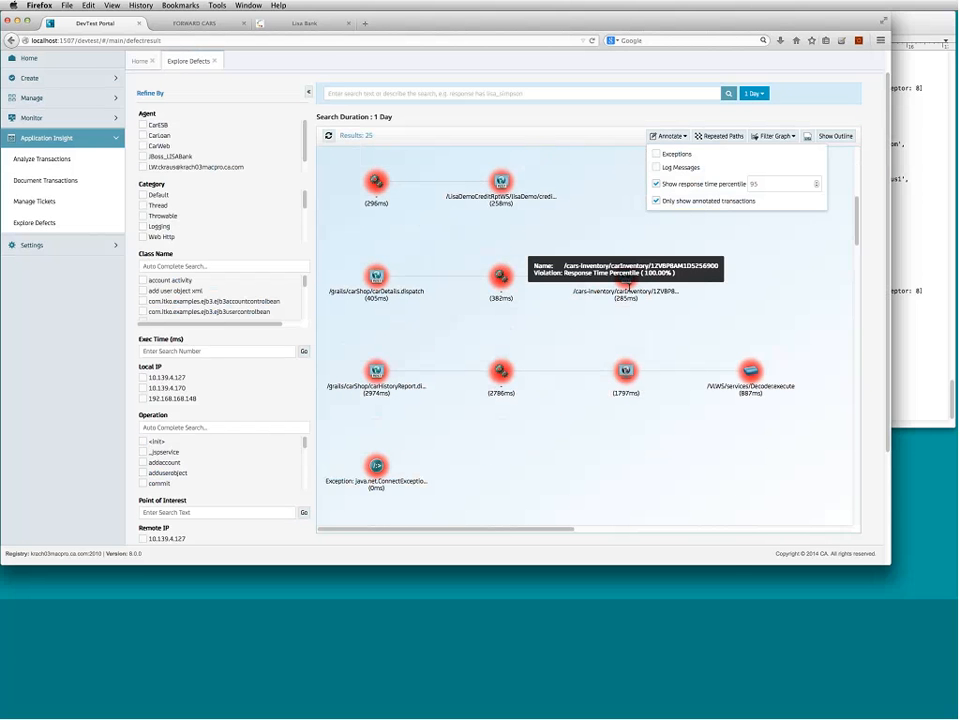
pyautogui.click(614, 285)
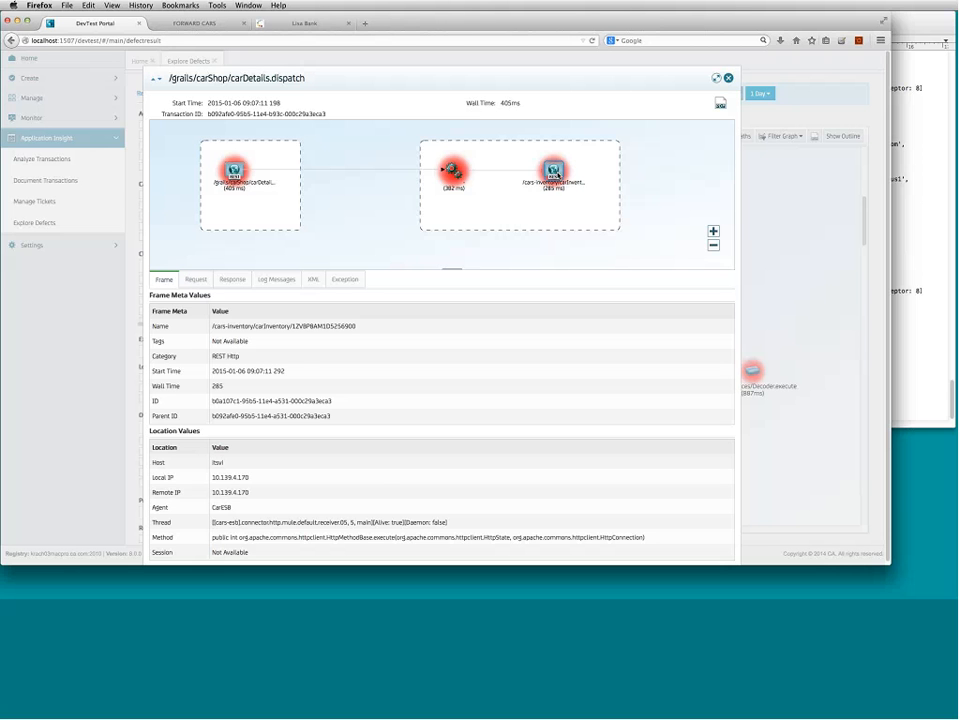
pyautogui.click(729, 80)
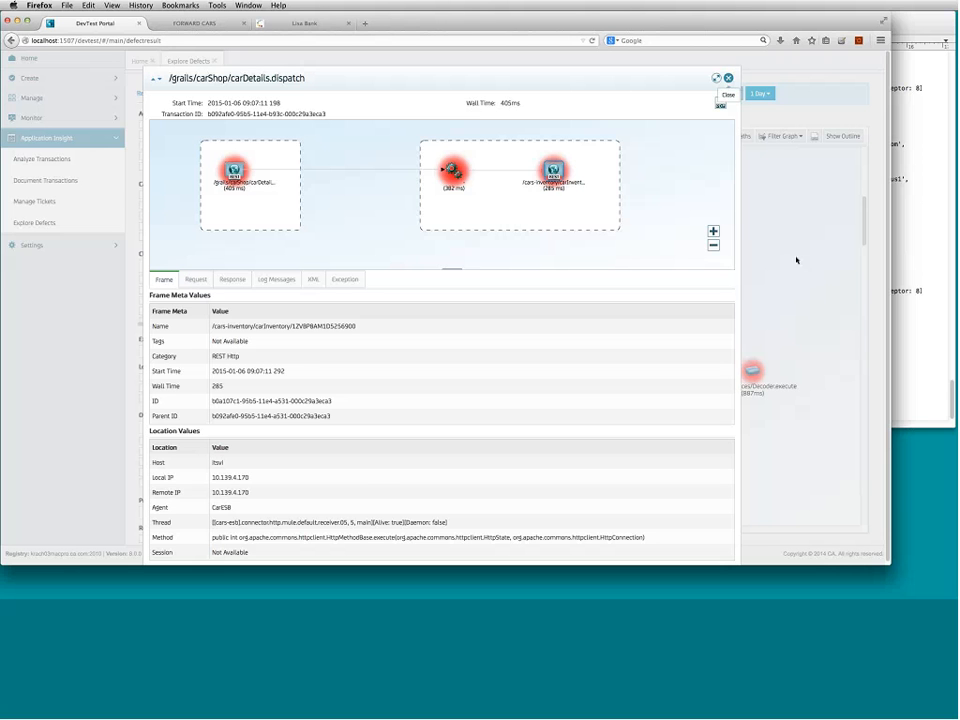
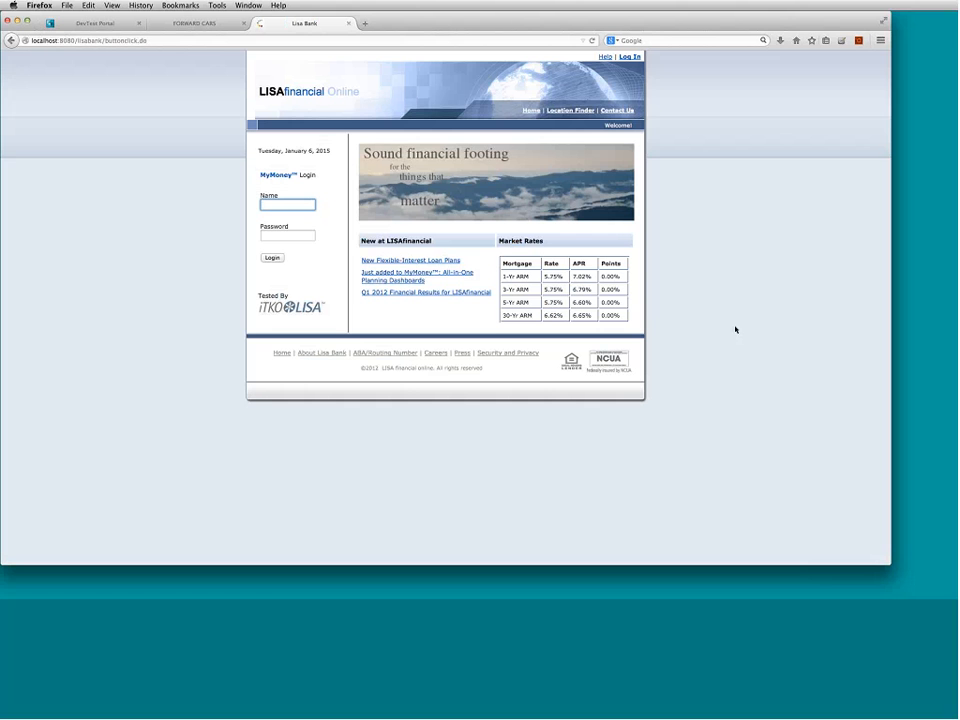
# - Sign in to LISA Bank with the saved username and the account password
pyautogui.write('chris')
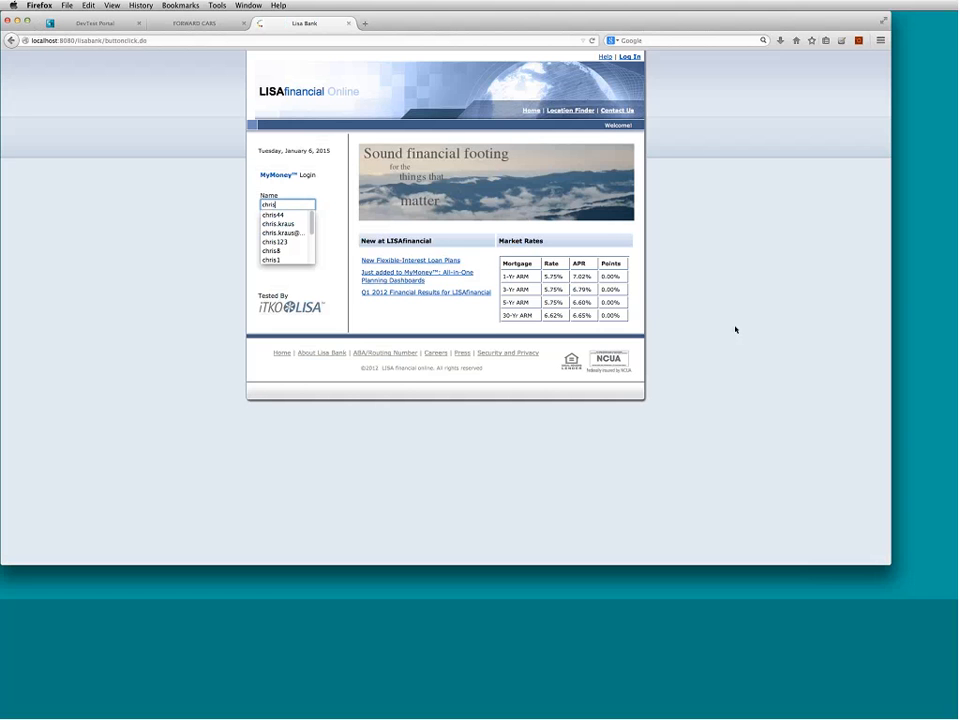
pyautogui.write('100')
pyautogui.press('Tab')
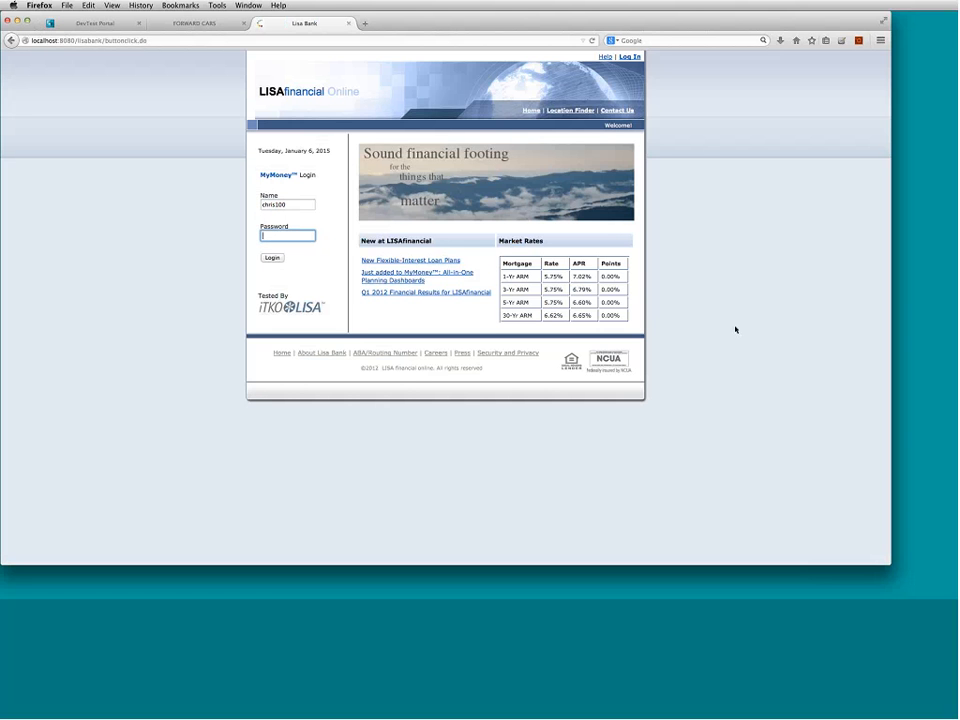
pyautogui.write('********')
pyautogui.press('Return')
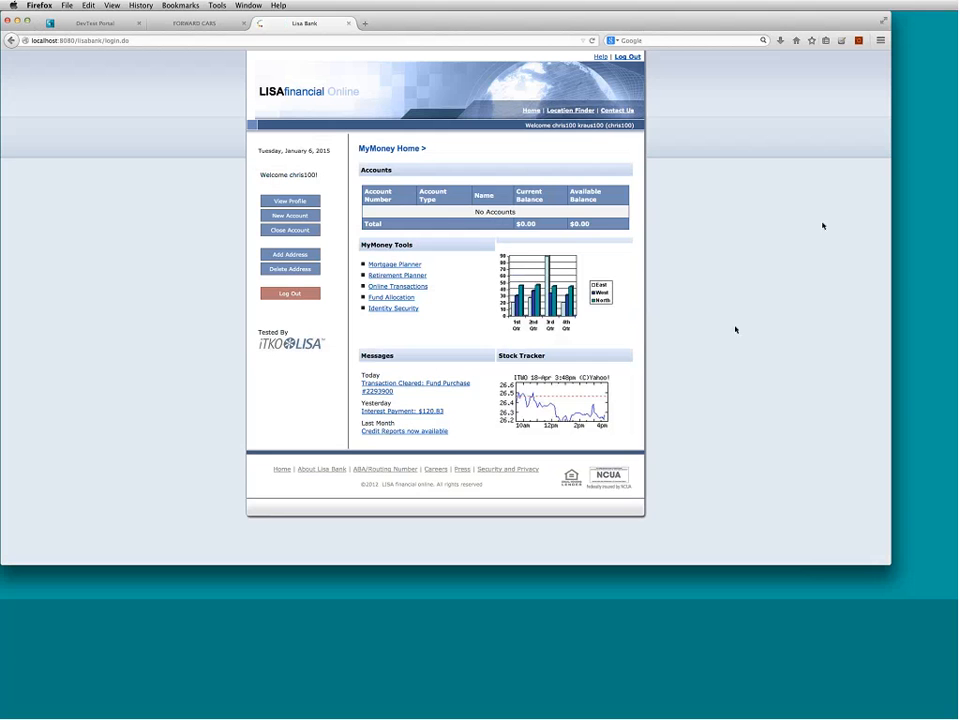
# - Edit the user profile, re-enter the password, replace the phone number, and submit it
pyautogui.click(303, 202)
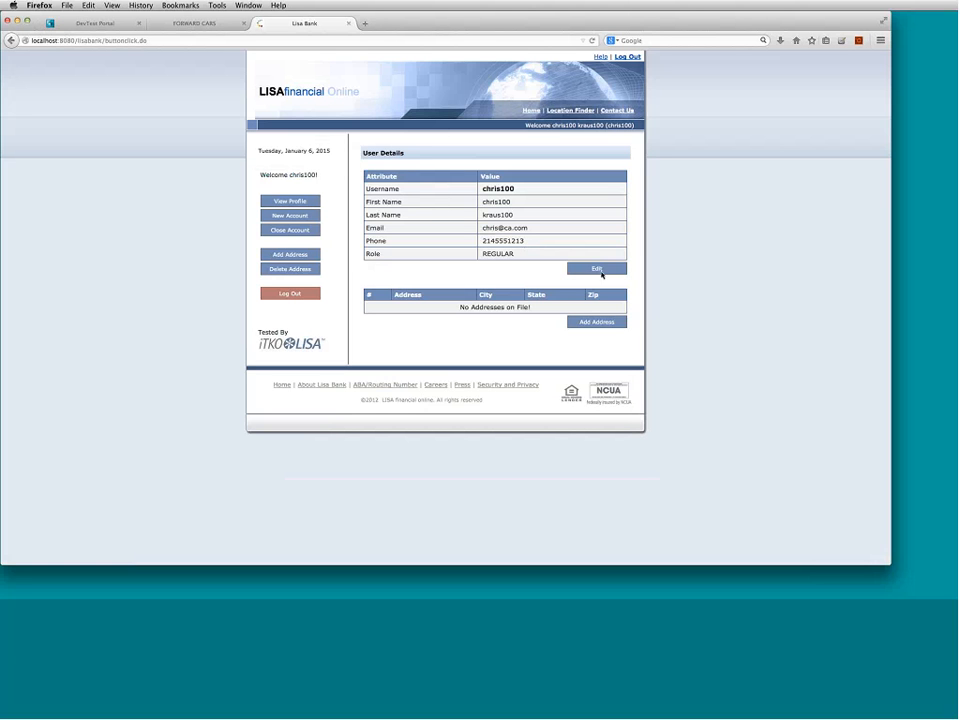
pyautogui.click(598, 270)
pyautogui.click(512, 174)
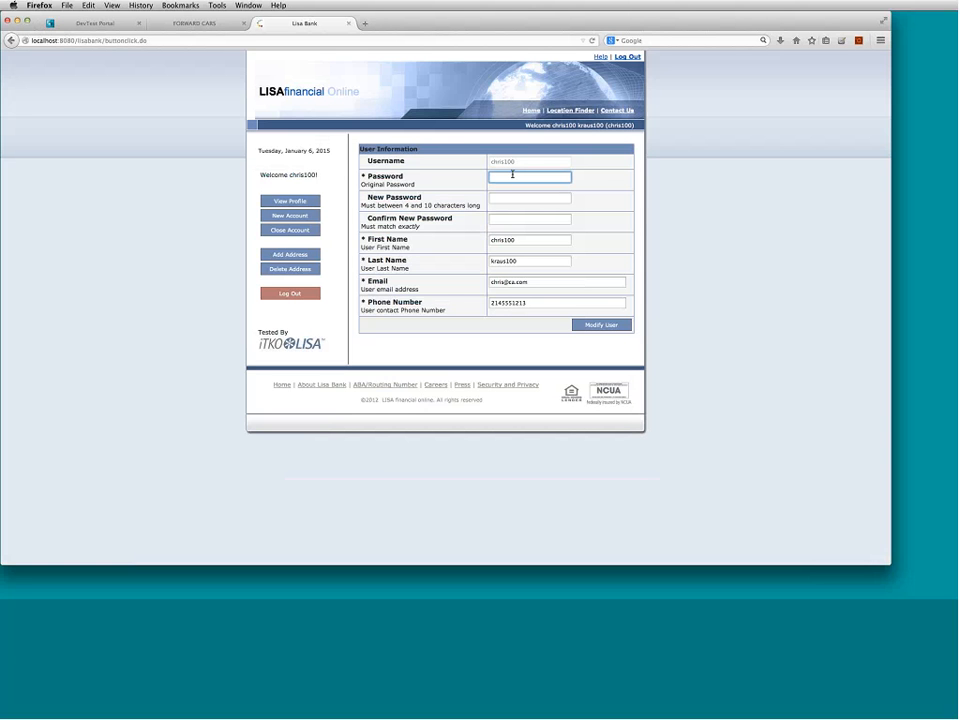
pyautogui.write('********')
pyautogui.doubleClick(538, 304)
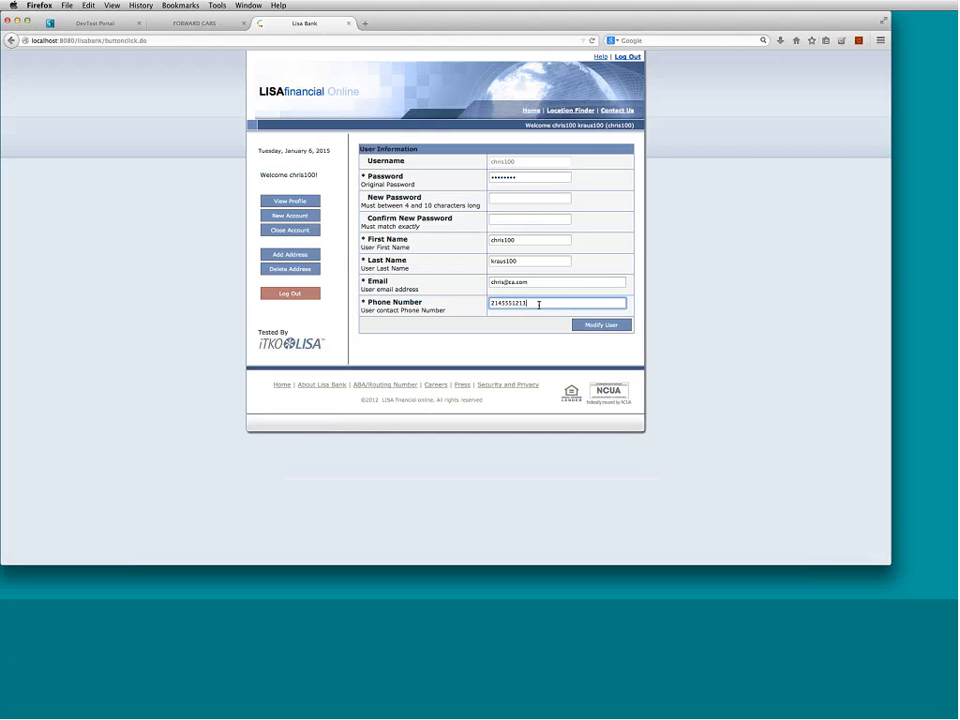
pyautogui.write('2145551212')
pyautogui.click(599, 327)
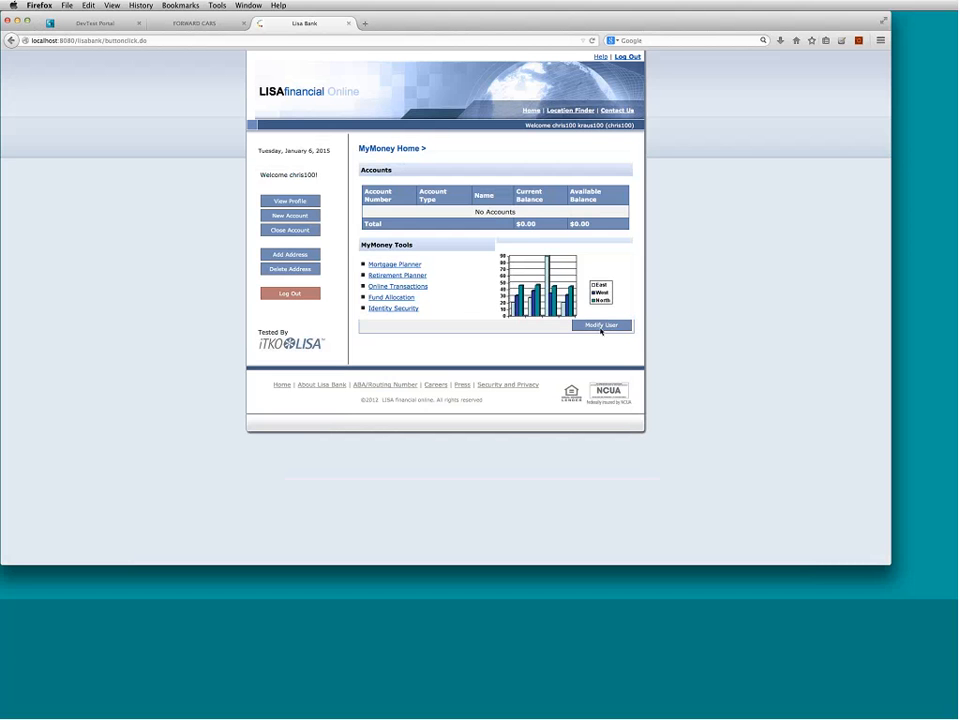
# - Create a new account named 'primary' with a 100000 opening balance
pyautogui.click(290, 216)
pyautogui.click(504, 190)
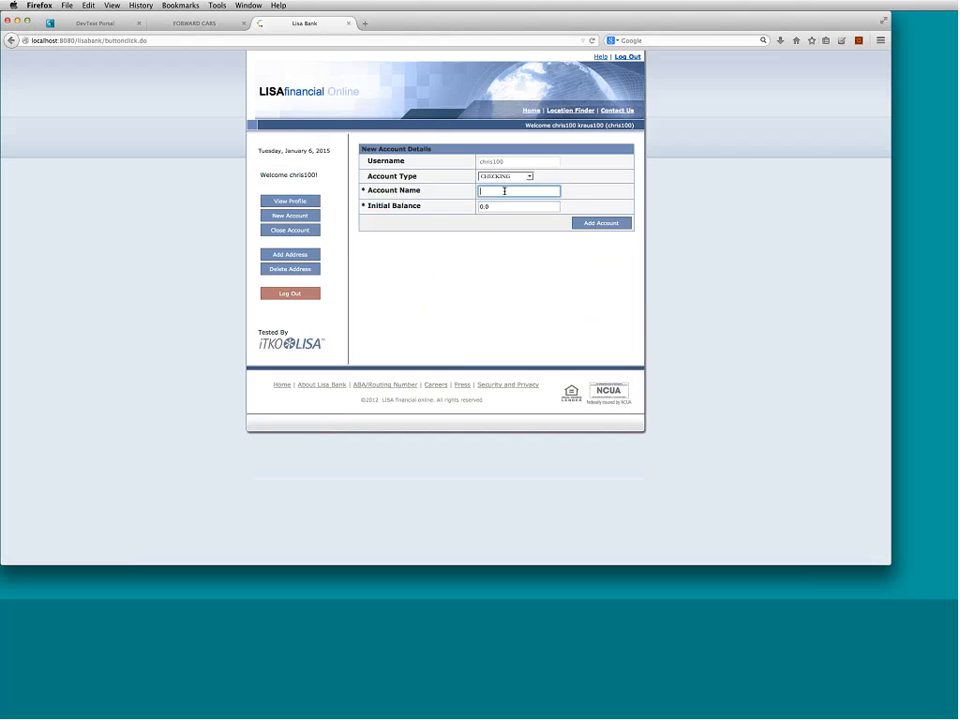
pyautogui.write('primary')
pyautogui.press('Tab')
pyautogui.write('10000')
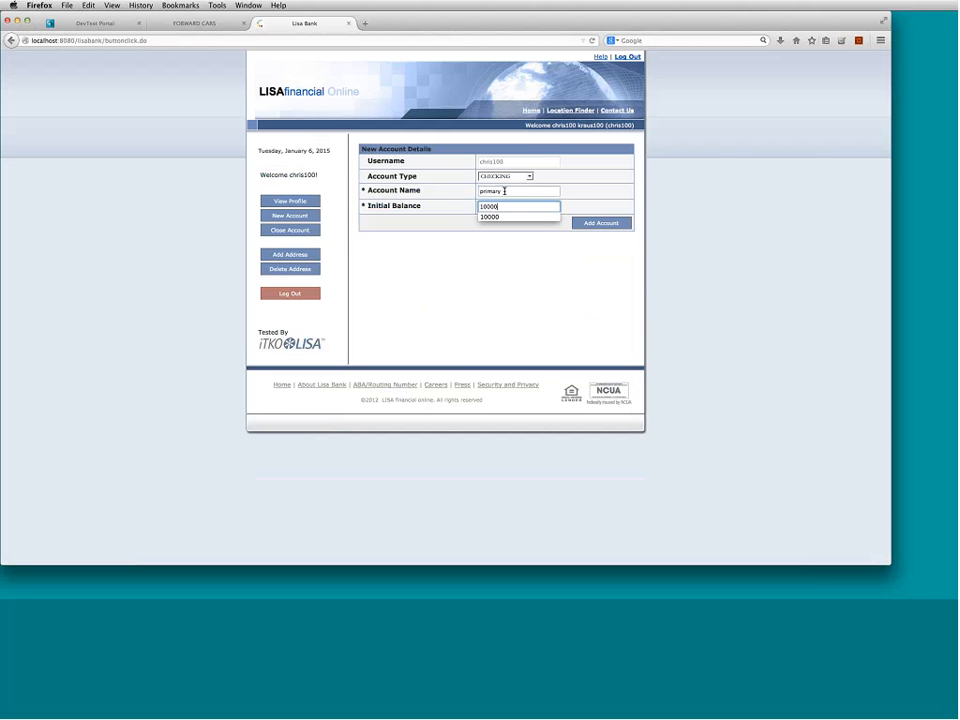
pyautogui.write('0')
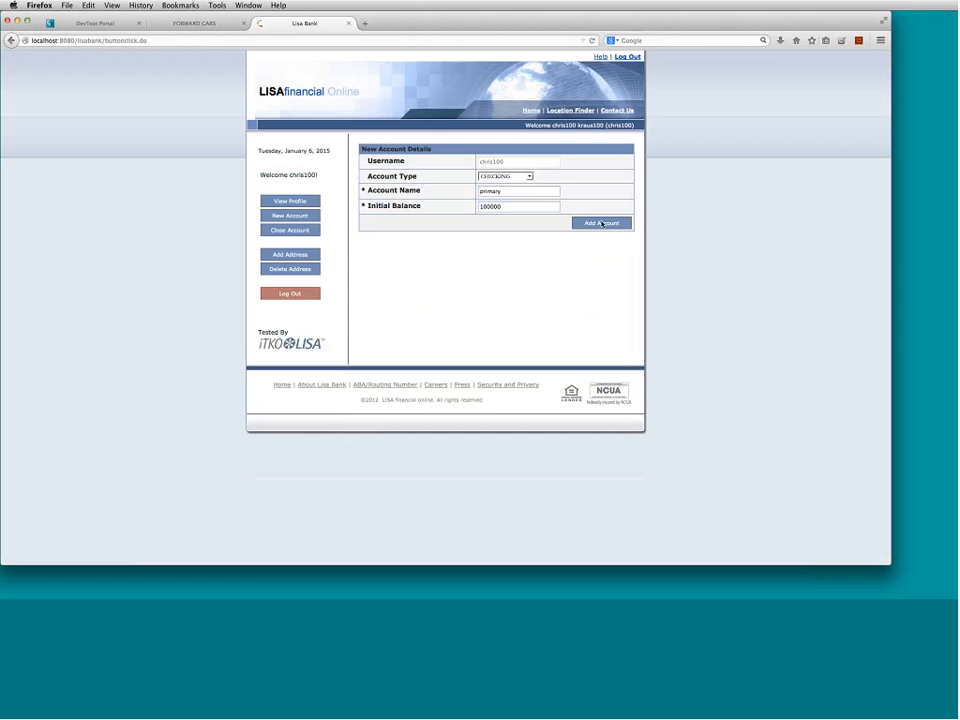
pyautogui.click(600, 222)
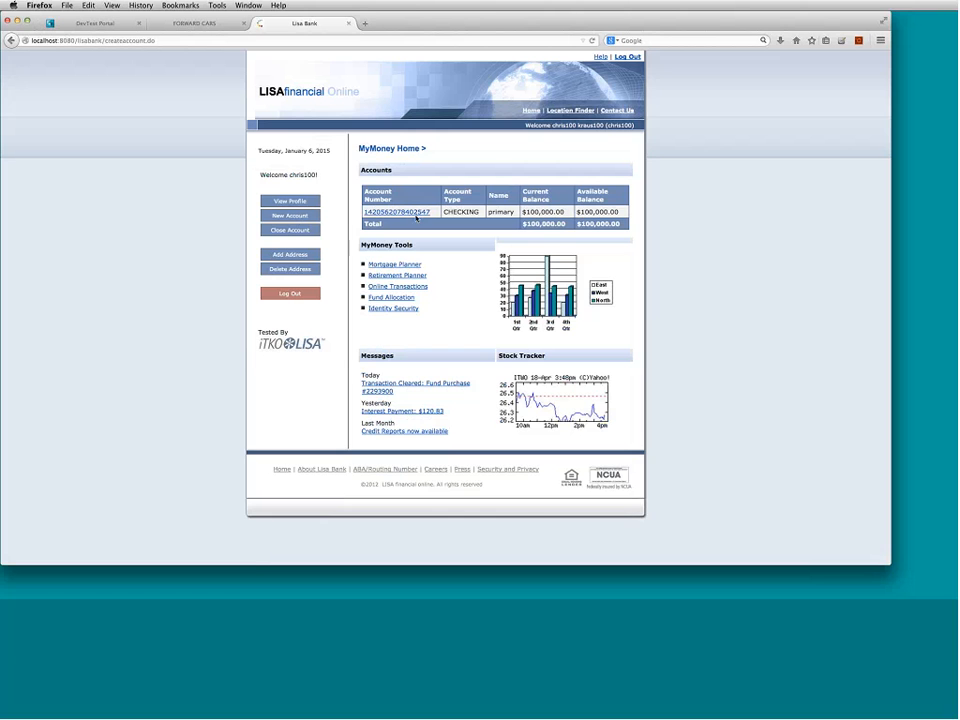
# - Withdraw $100 from the primary account with the description 'pay water bill'
pyautogui.click(419, 214)
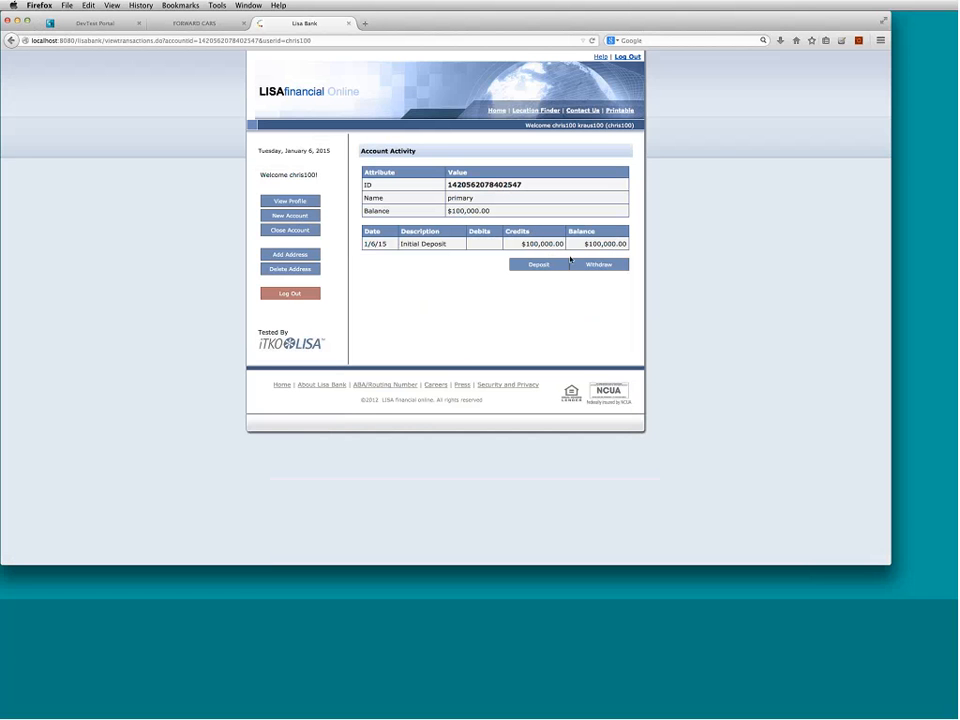
pyautogui.click(603, 265)
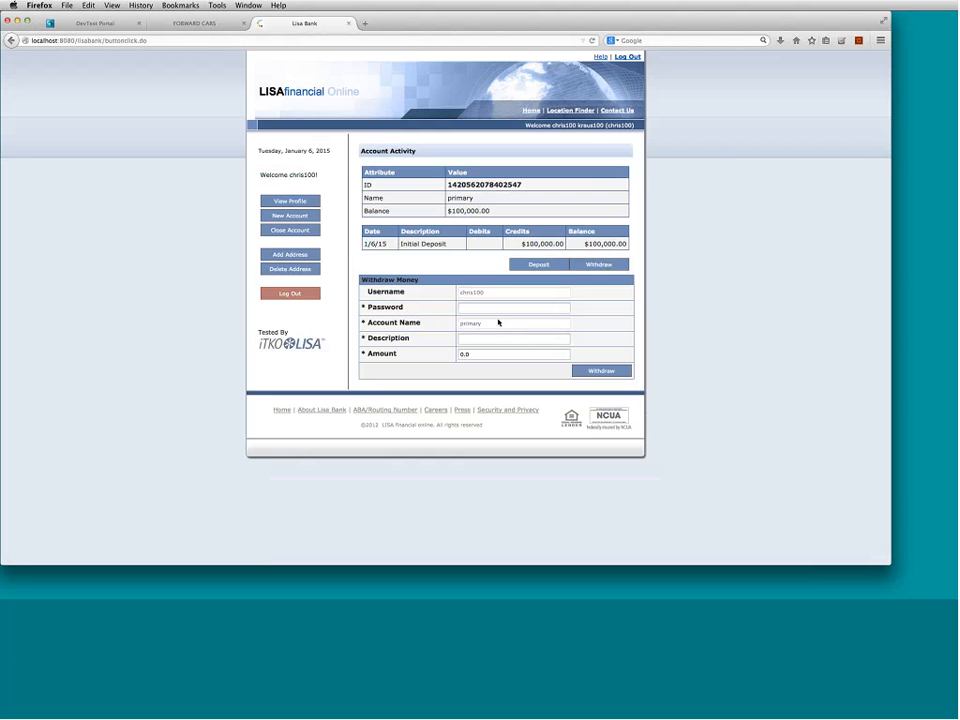
pyautogui.click(499, 308)
pyautogui.write('password')
pyautogui.press('Tab')
pyautogui.write('pay wa')
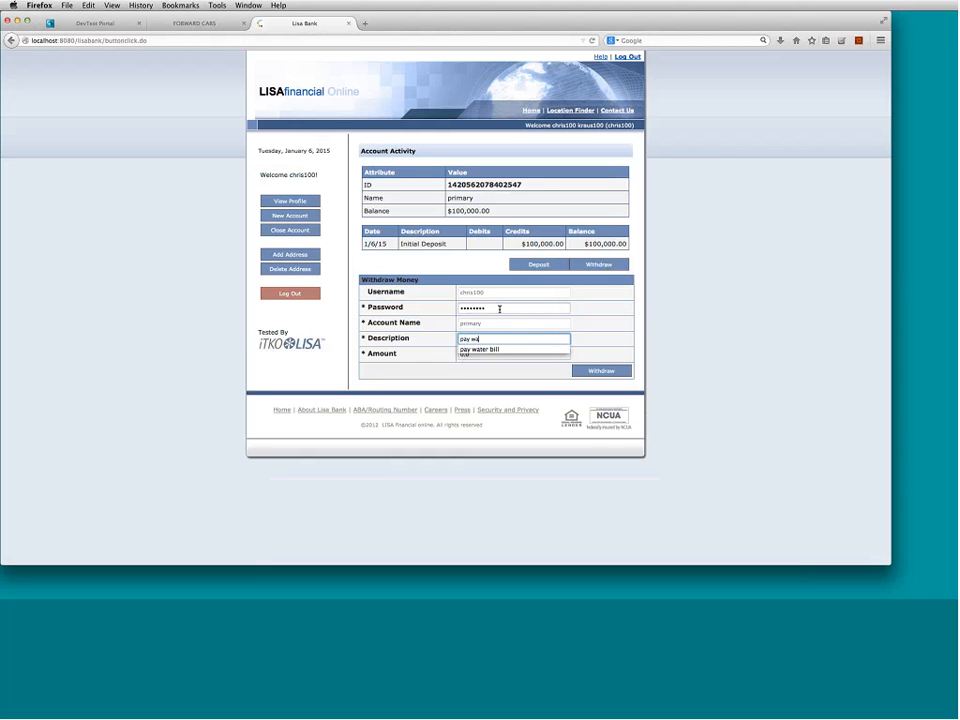
pyautogui.write('ter b')
pyautogui.press('Down')
pyautogui.press('Tab')
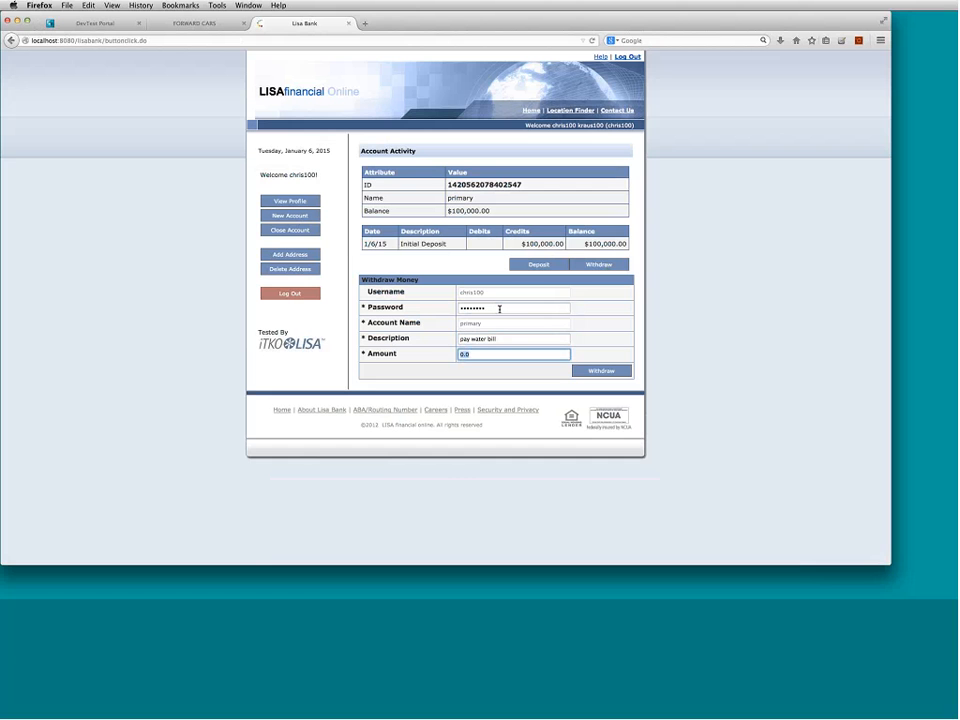
pyautogui.write('10')
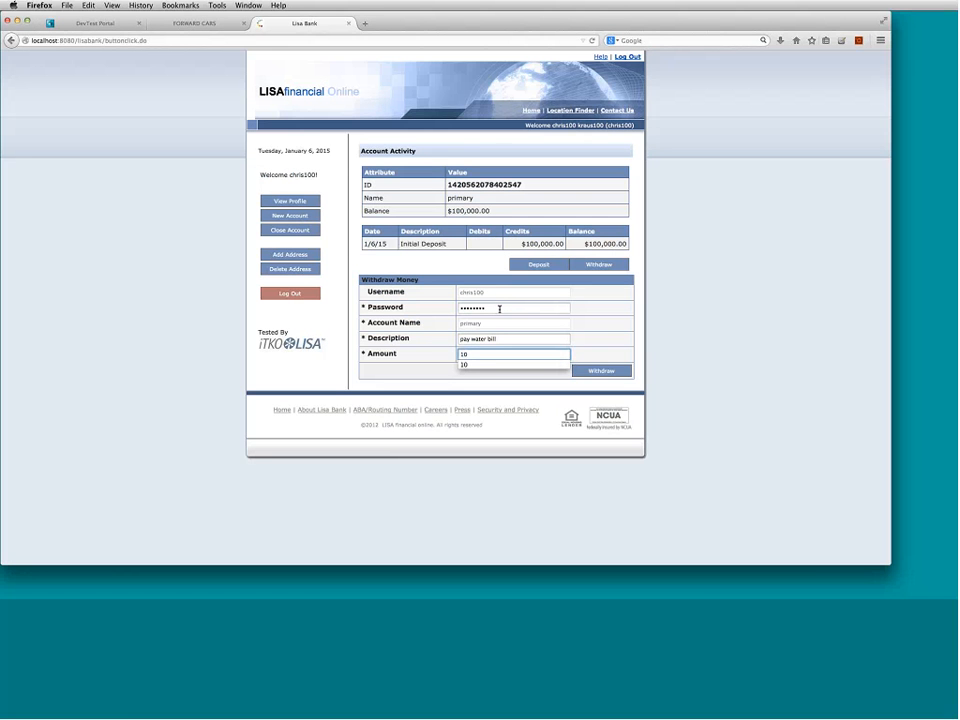
pyautogui.write('0')
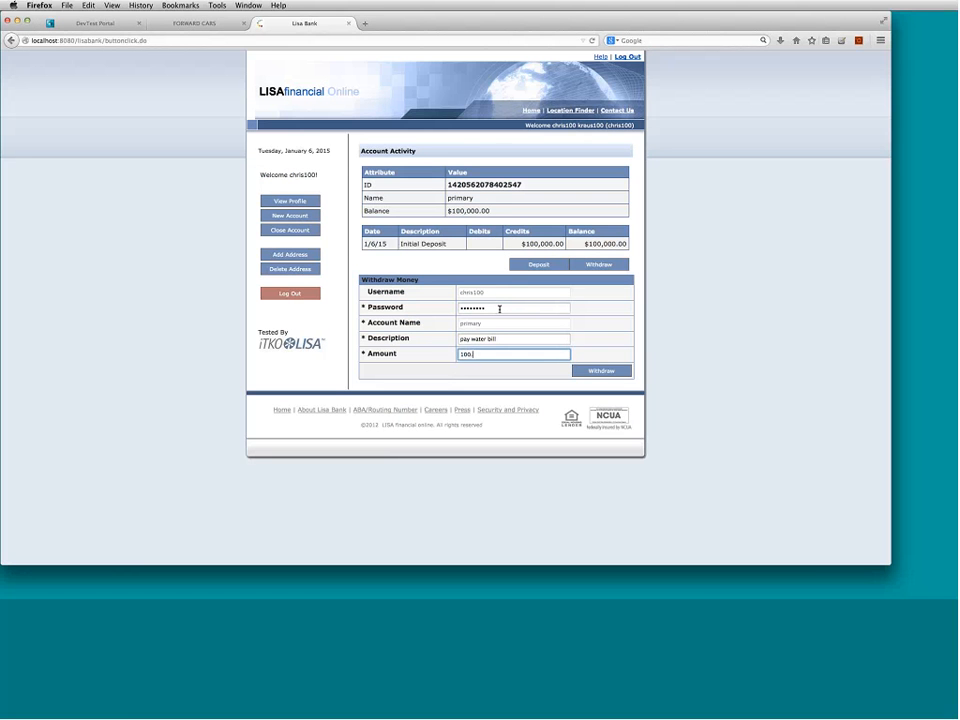
pyautogui.click(612, 371)
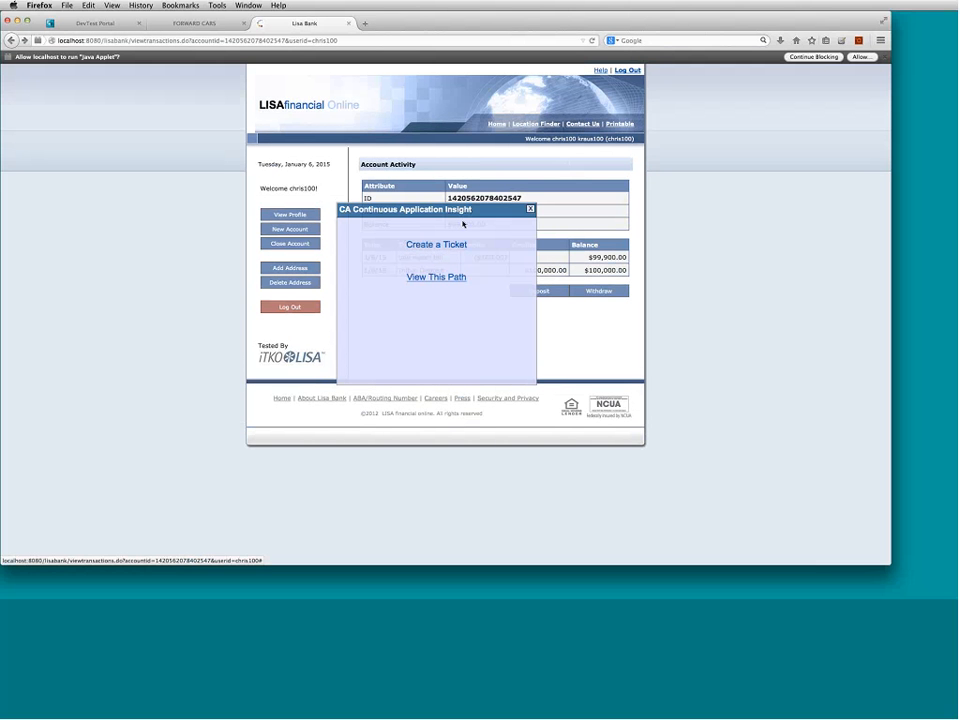
# - Allow the Java applet and start a ticket titled 'New account balance' with tracking number JIRA-123
pyautogui.click(861, 57)
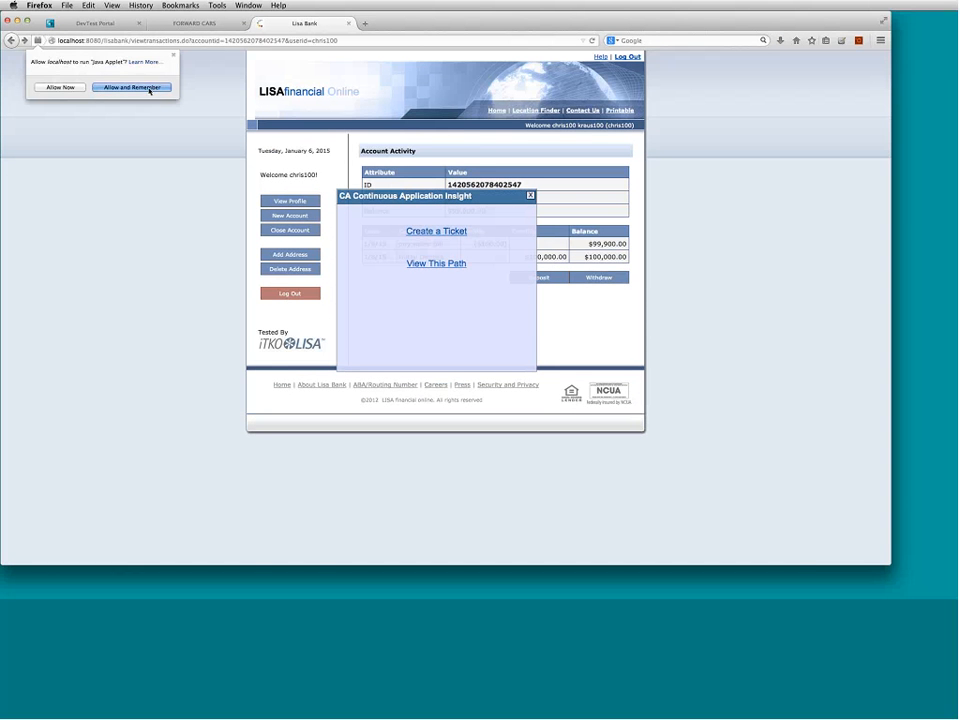
pyautogui.click(436, 231)
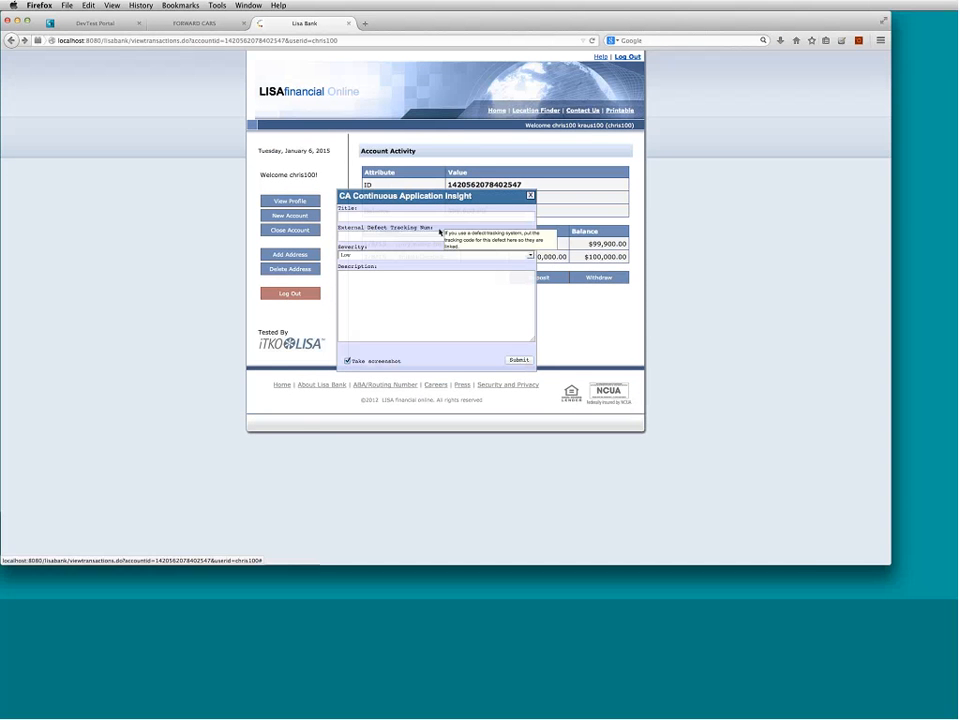
pyautogui.click(437, 217)
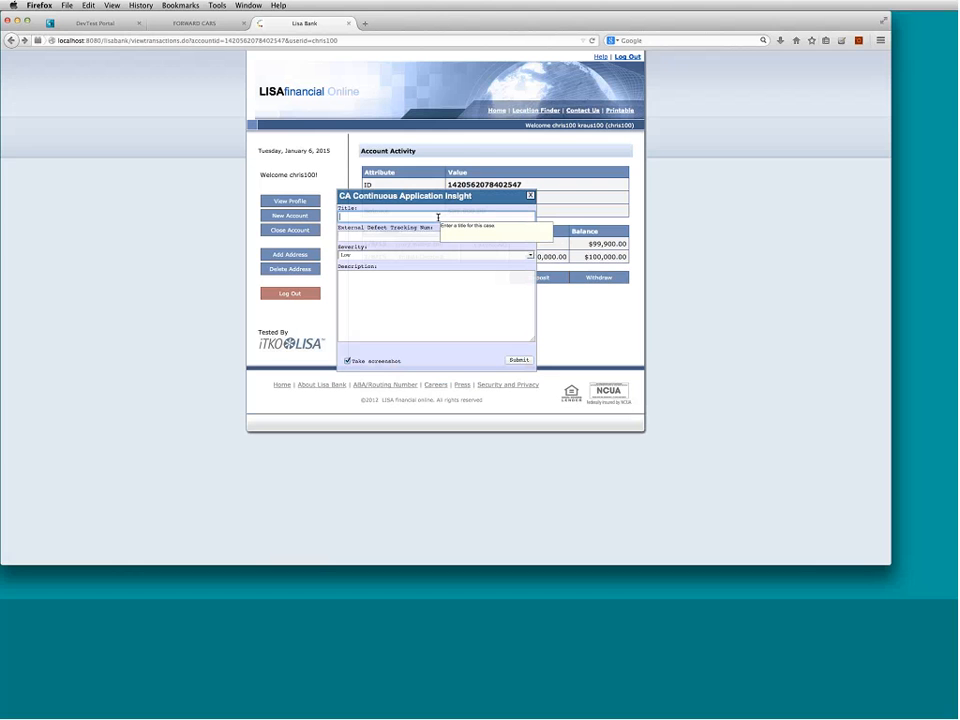
pyautogui.write('New account balance')
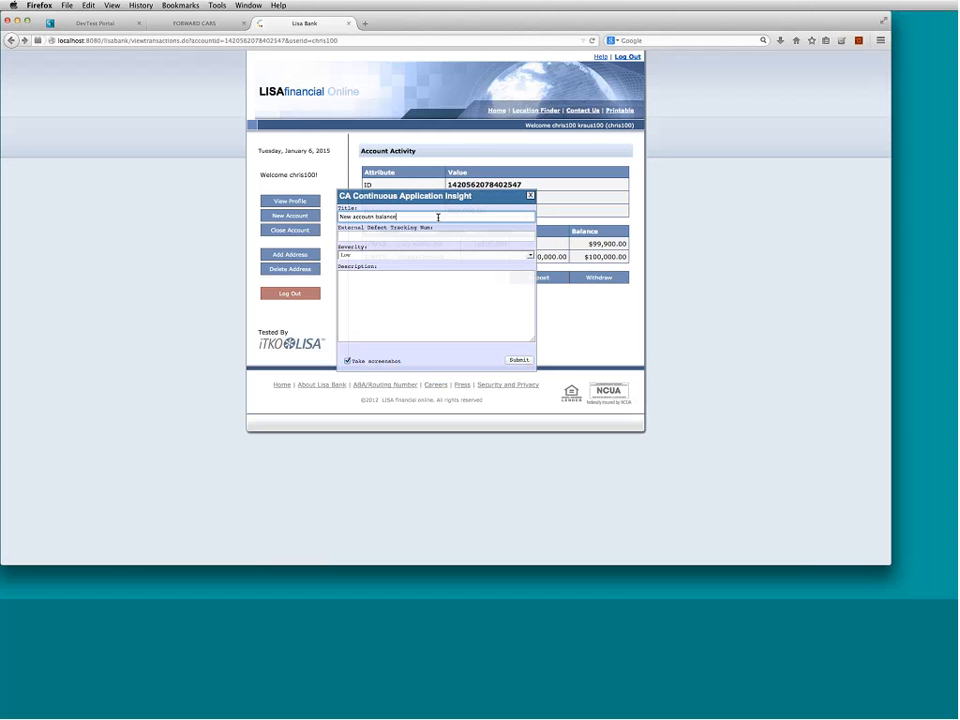
pyautogui.press('Tab')
pyautogui.write('JIRA')
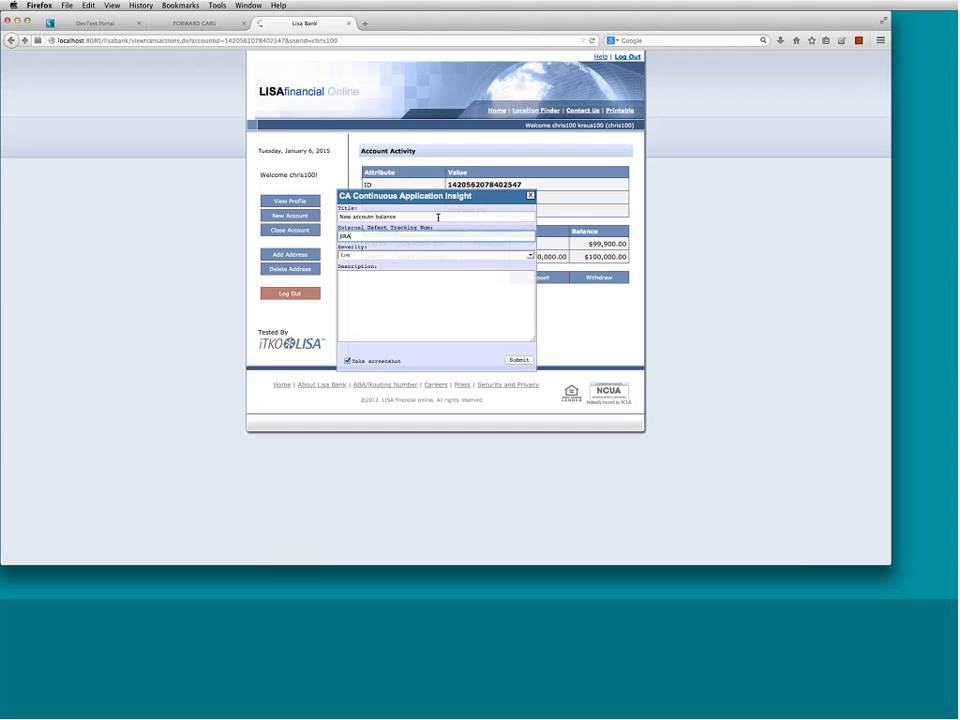
pyautogui.write('-123')
# - Set severity to High, describe the missing deposit on first withdrawal, and submit the ticket
pyautogui.press('Tab')
pyautogui.press('h')
pyautogui.press('Tab')
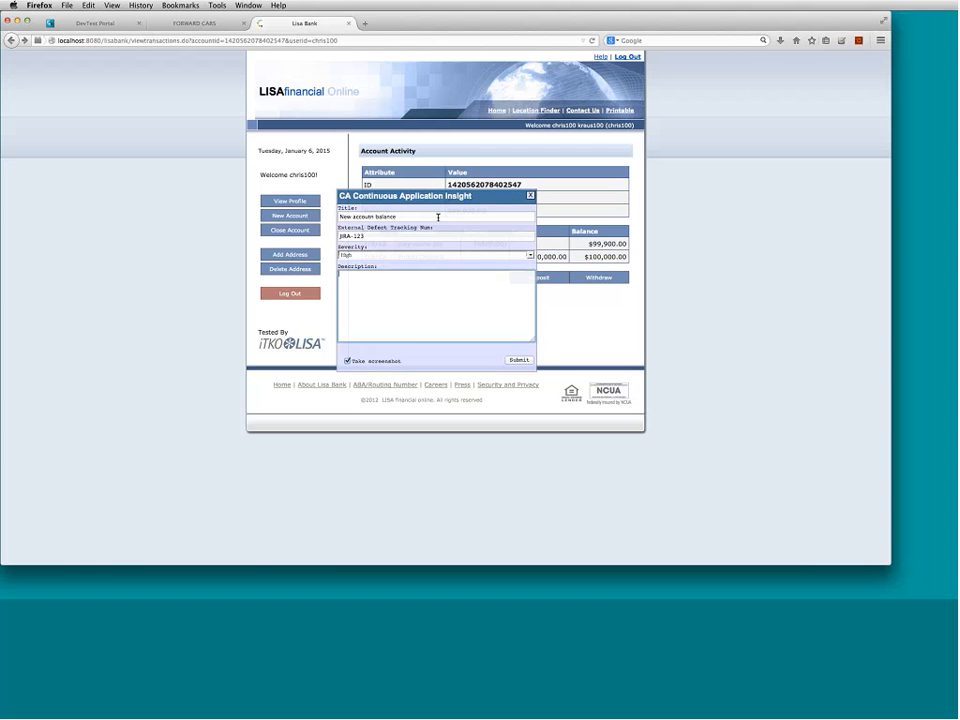
pyautogui.write('ad')
pyautogui.write('ded ')
pyautogui.write('new account')
pyautogui.write(' a')
pyautogui.write('nd did')
pyautogui.write(' not d')
pyautogui.write('et d')
pyautogui.write('eposit on firs')
pyautogui.write('t with')
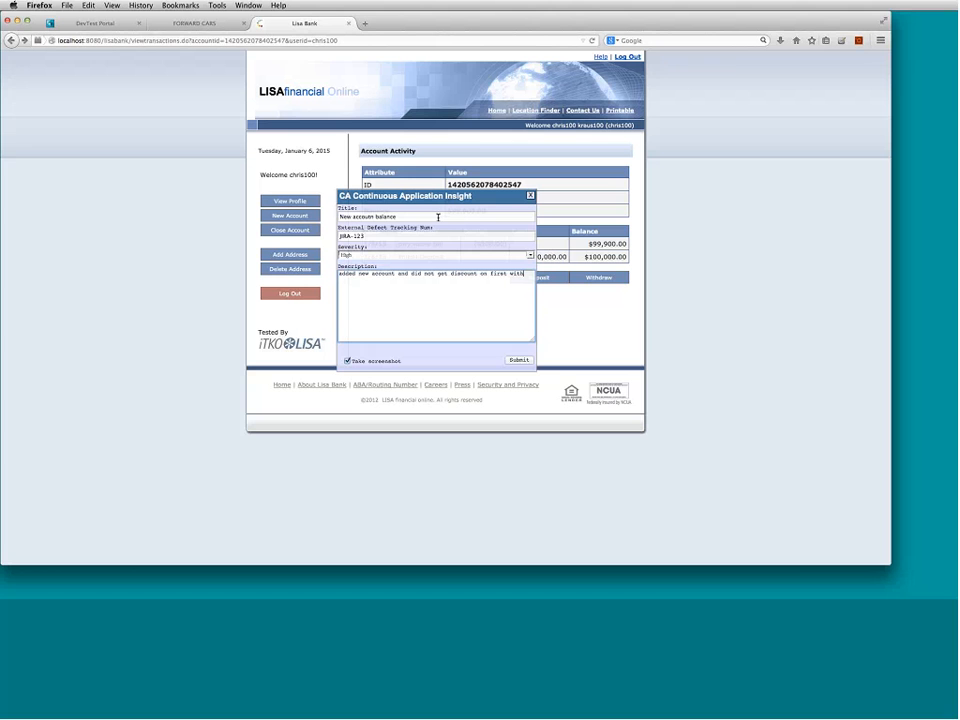
pyautogui.write('draw')
pyautogui.click(522, 360)
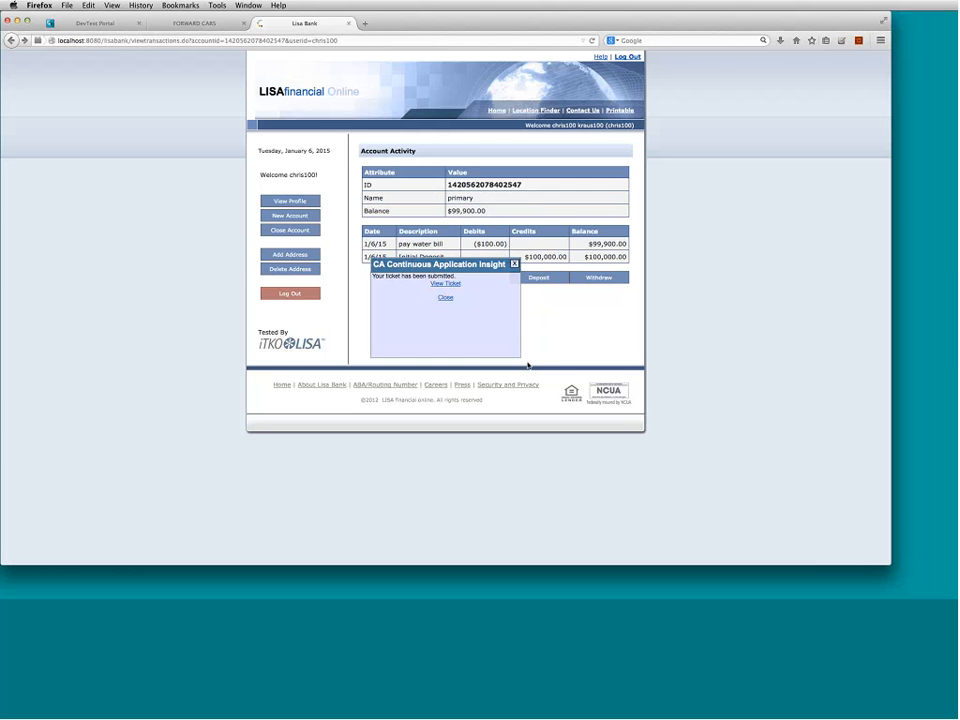
pyautogui.click(445, 298)
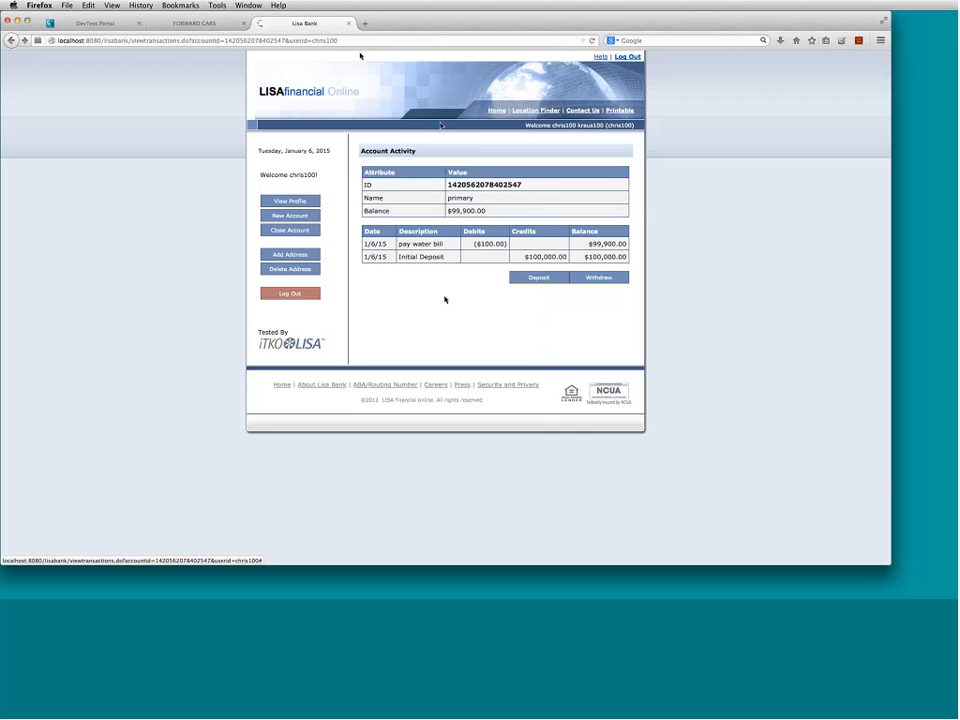
# - Return to DevTest Portal, refresh the dashboard, and open the 'New accoutn balance' ticket
pyautogui.click(108, 24)
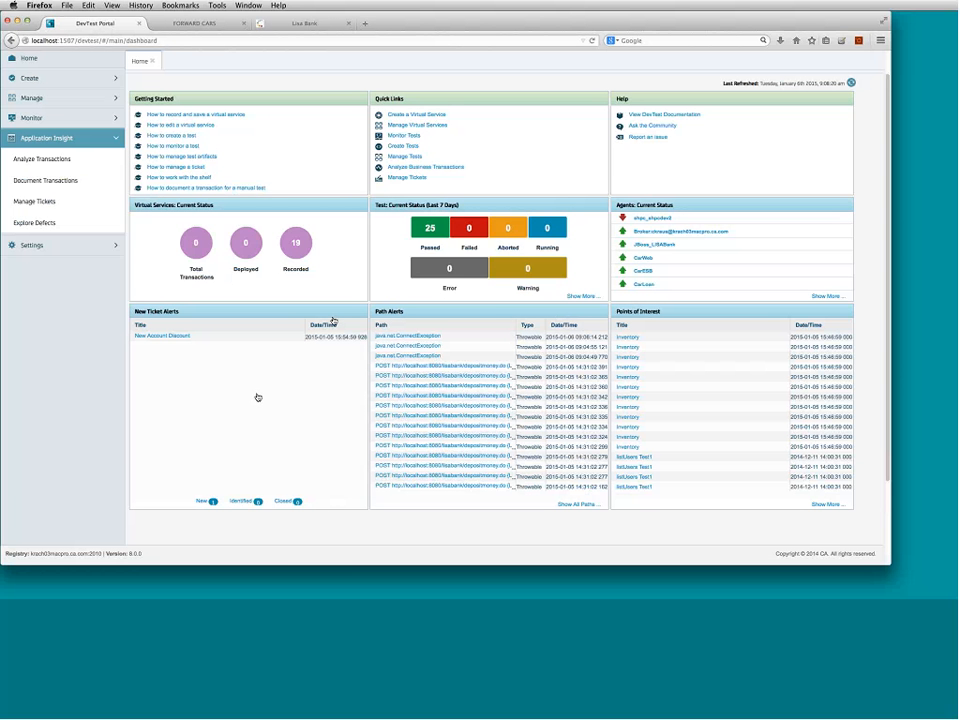
pyautogui.click(851, 83)
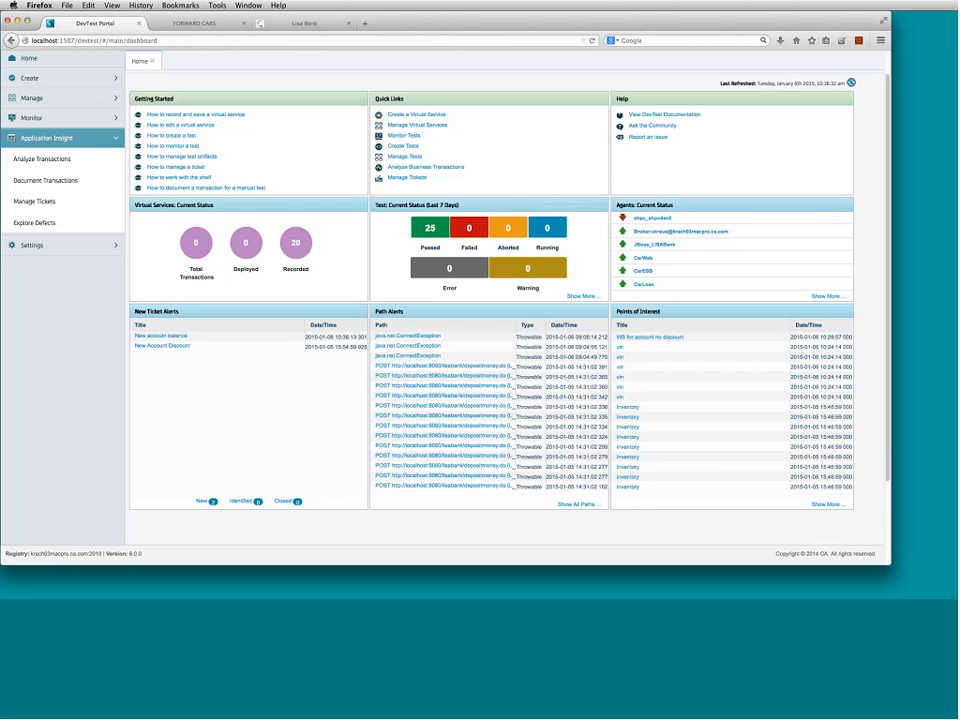
pyautogui.click(180, 339)
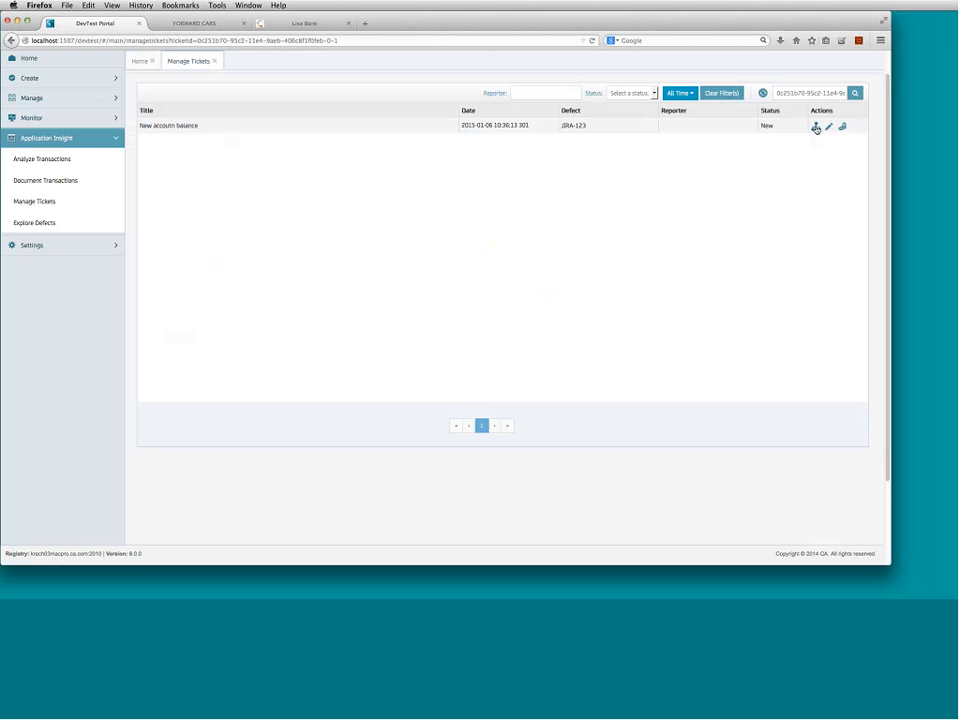
# - Show the ticket's transaction paths and scroll down through them past createaccount.do
pyautogui.click(816, 126)
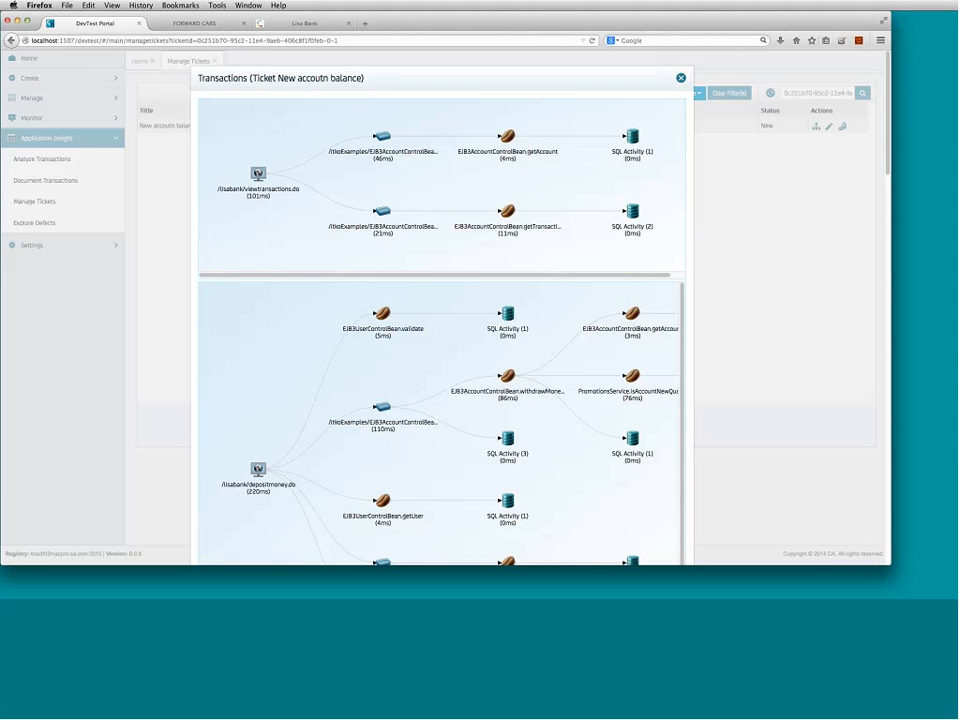
pyautogui.scroll(-5, 885, 180)
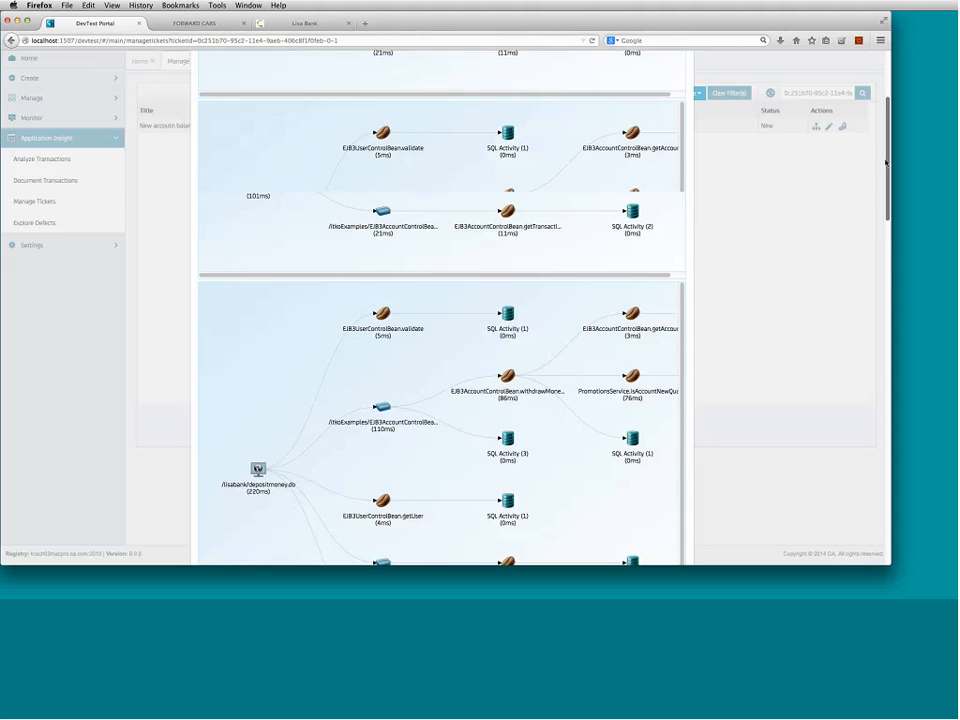
pyautogui.scroll(-4, 885, 180)
pyautogui.moveTo(885, 204); pyautogui.dragTo(886, 320)
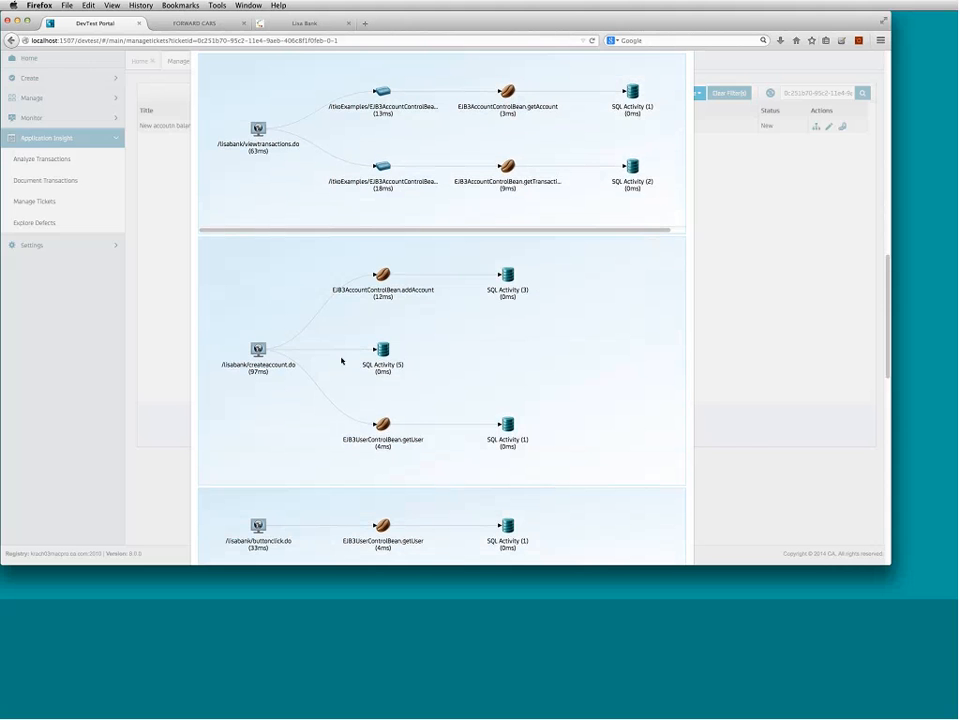
pyautogui.click(383, 275)
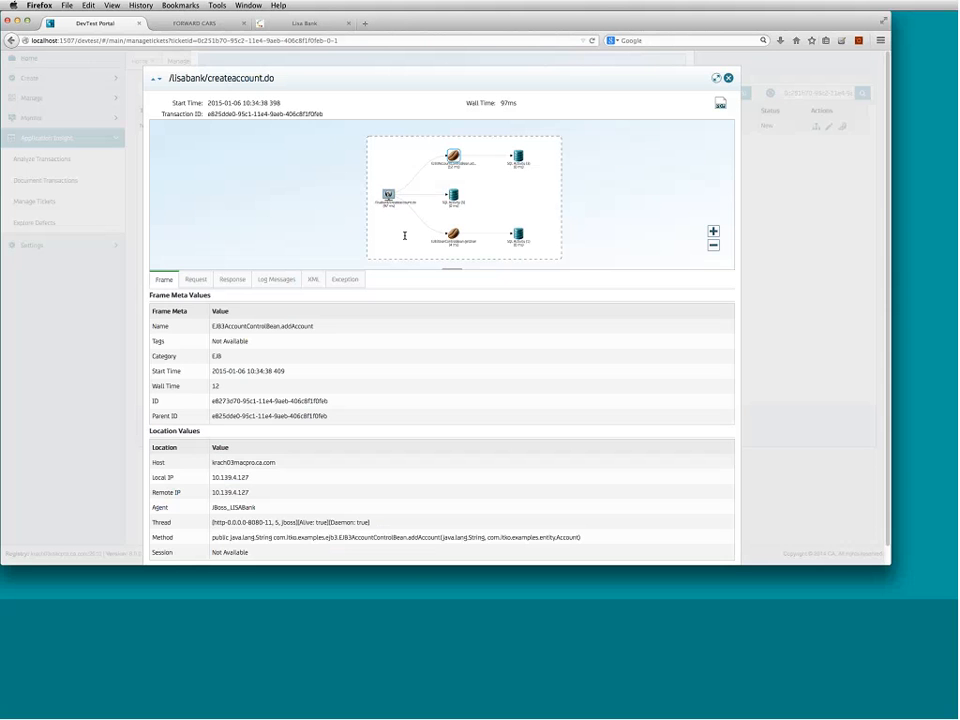
pyautogui.click(197, 280)
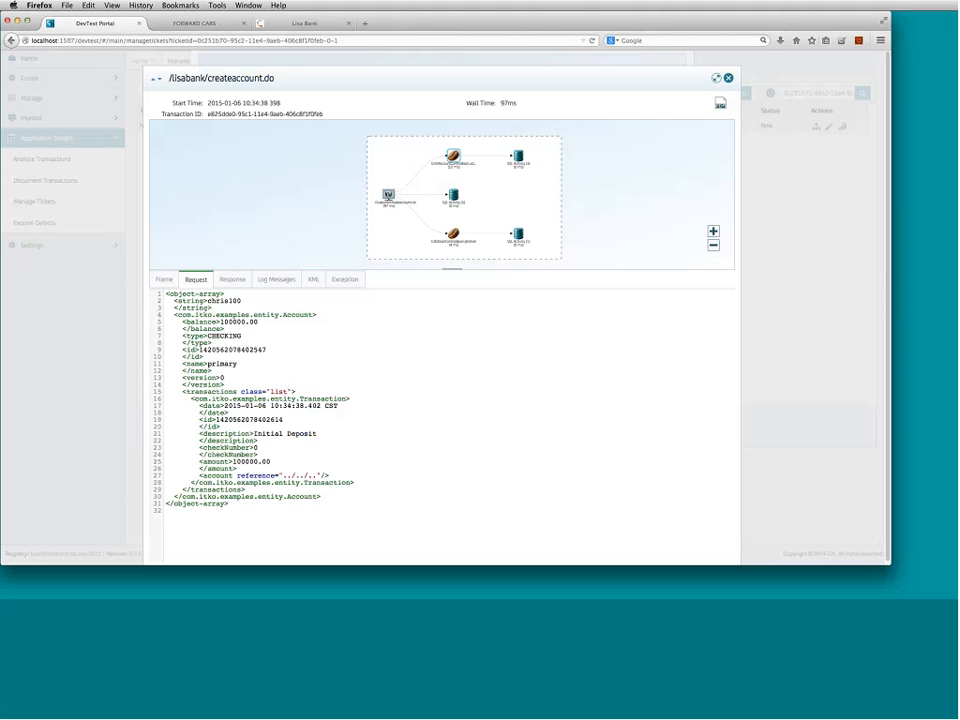
pyautogui.click(235, 281)
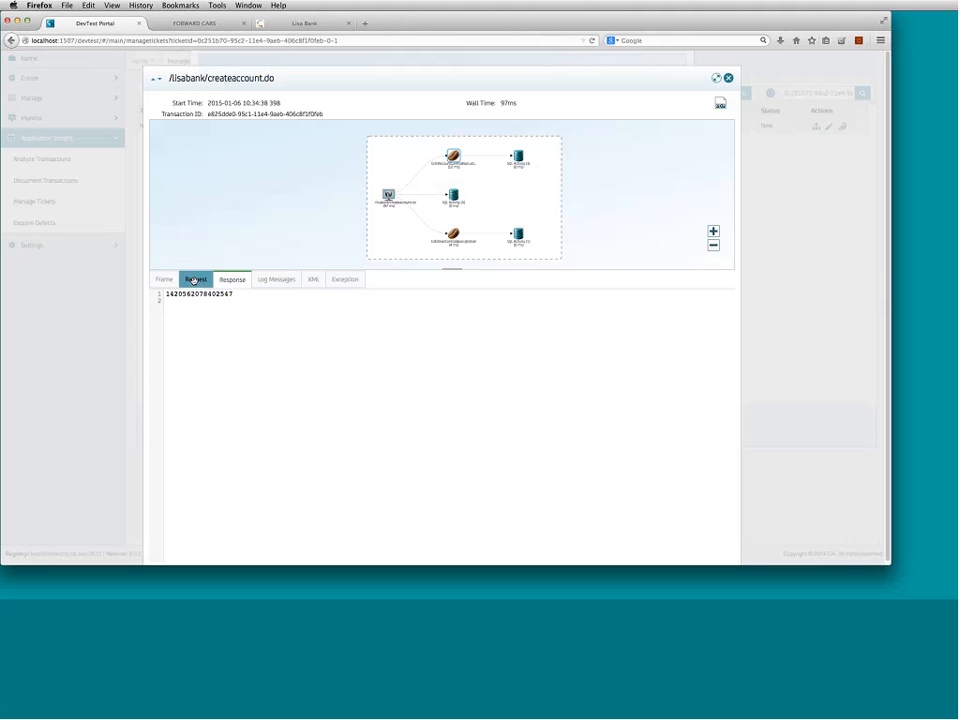
pyautogui.click(194, 281)
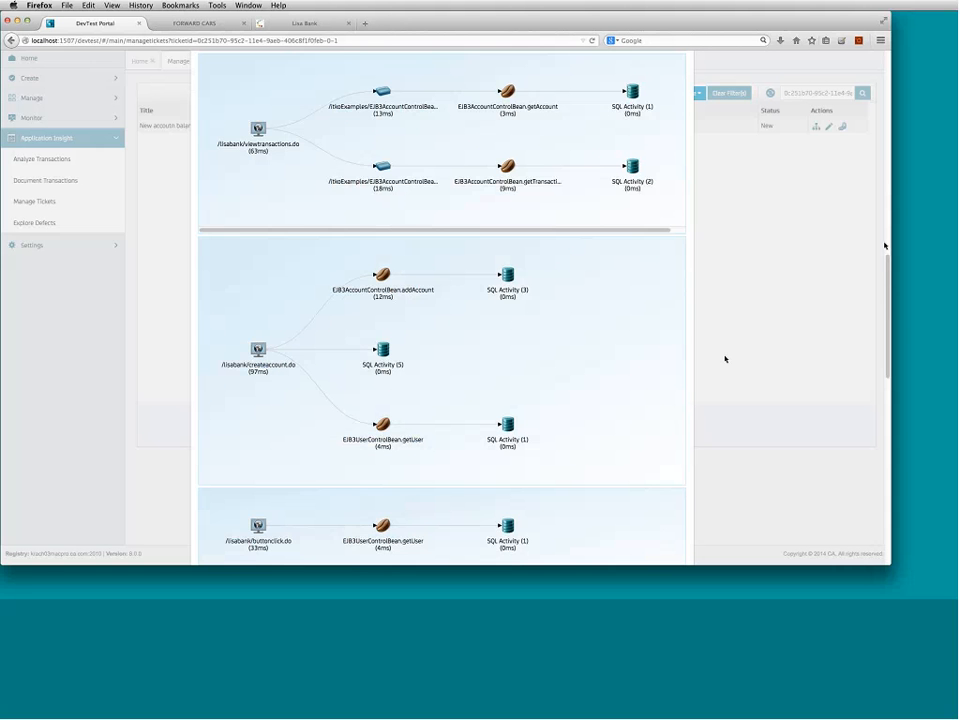
# - Inspect the updateUser request in modifyuser.do, highlighting its <newFlag>true entry
pyautogui.moveTo(888, 271); pyautogui.dragTo(881, 364)
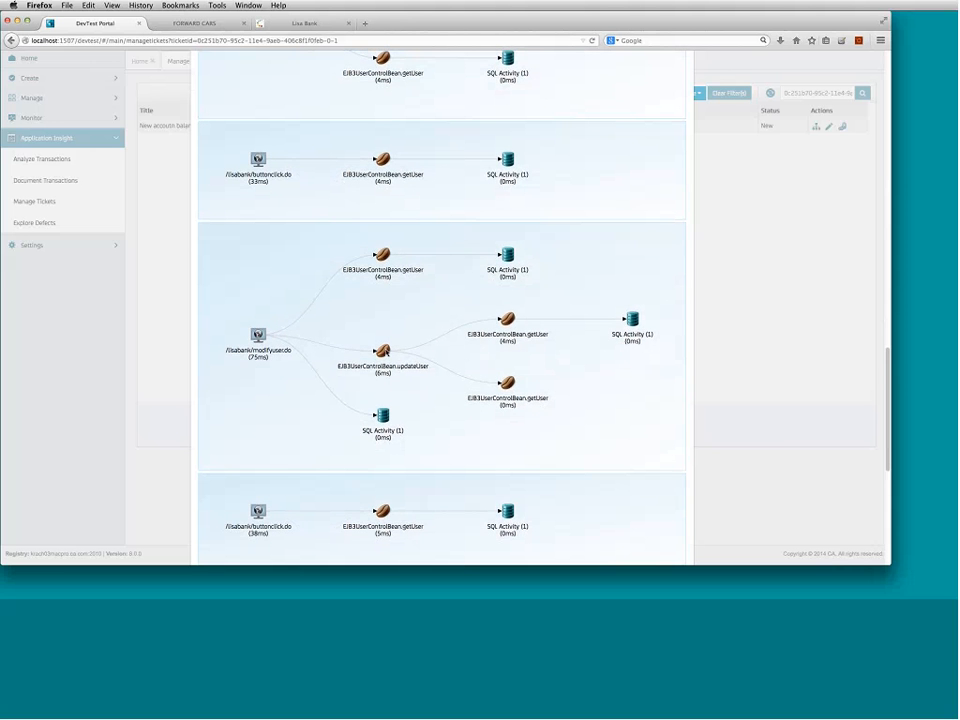
pyautogui.click(382, 351)
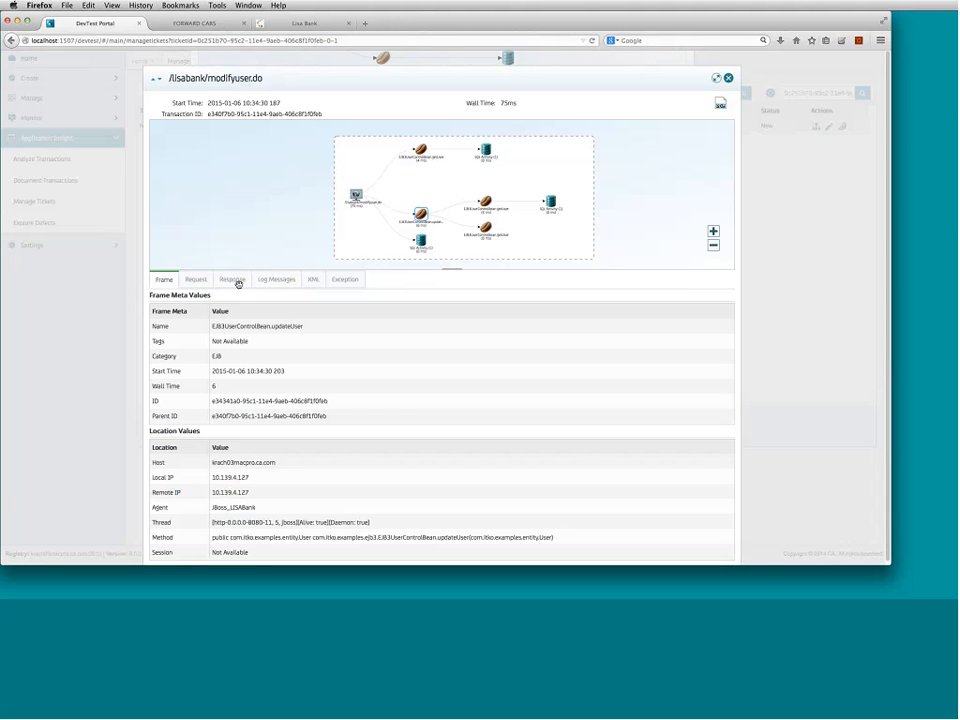
pyautogui.click(195, 279)
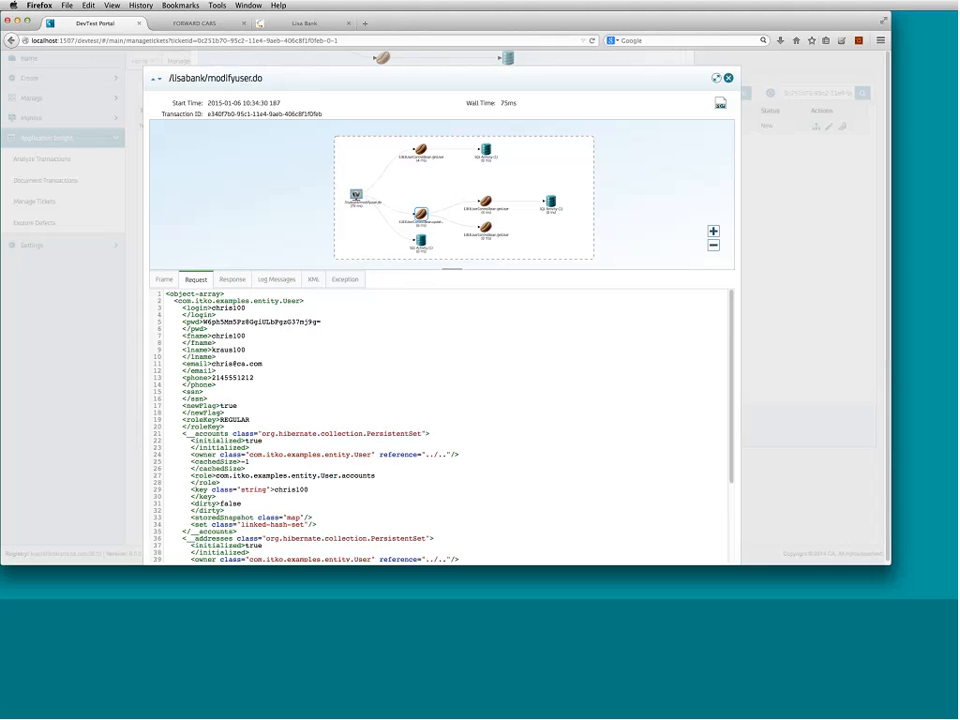
pyautogui.doubleClick(228, 405)
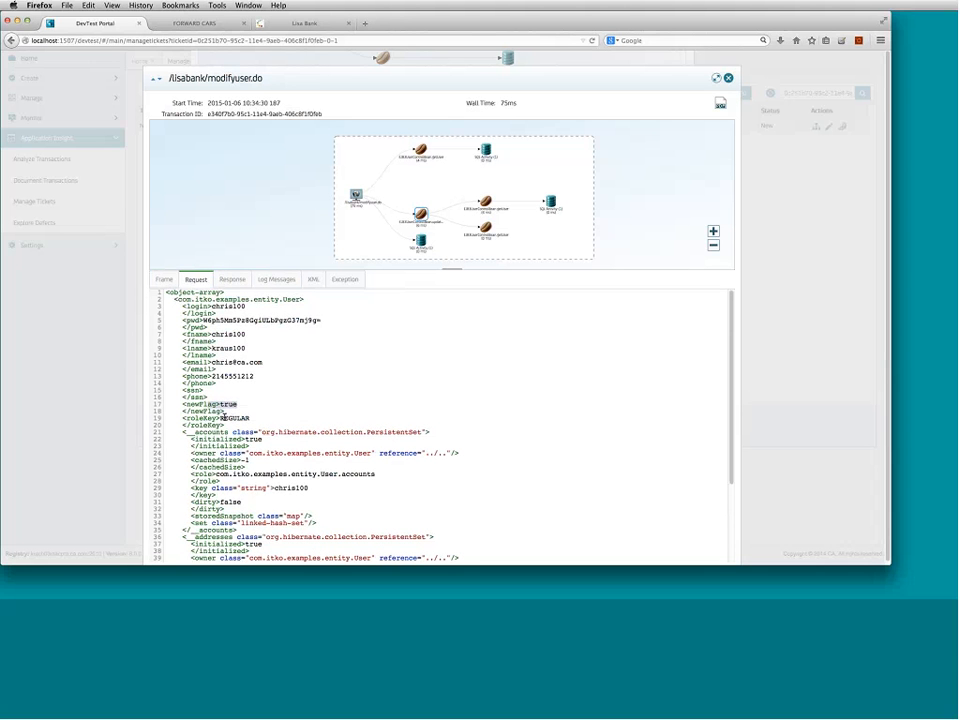
pyautogui.moveTo(184, 406); pyautogui.dragTo(244, 405)
# - Check the getUser calls' data, highlight the <newFlag>false response, and close the details
pyautogui.click(485, 201)
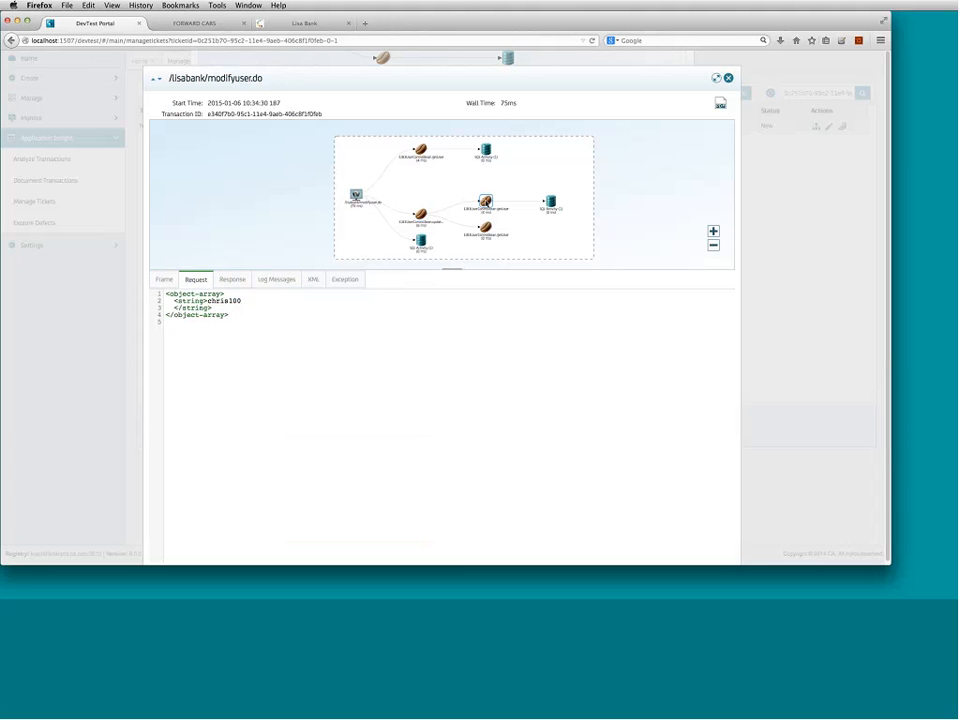
pyautogui.click(237, 281)
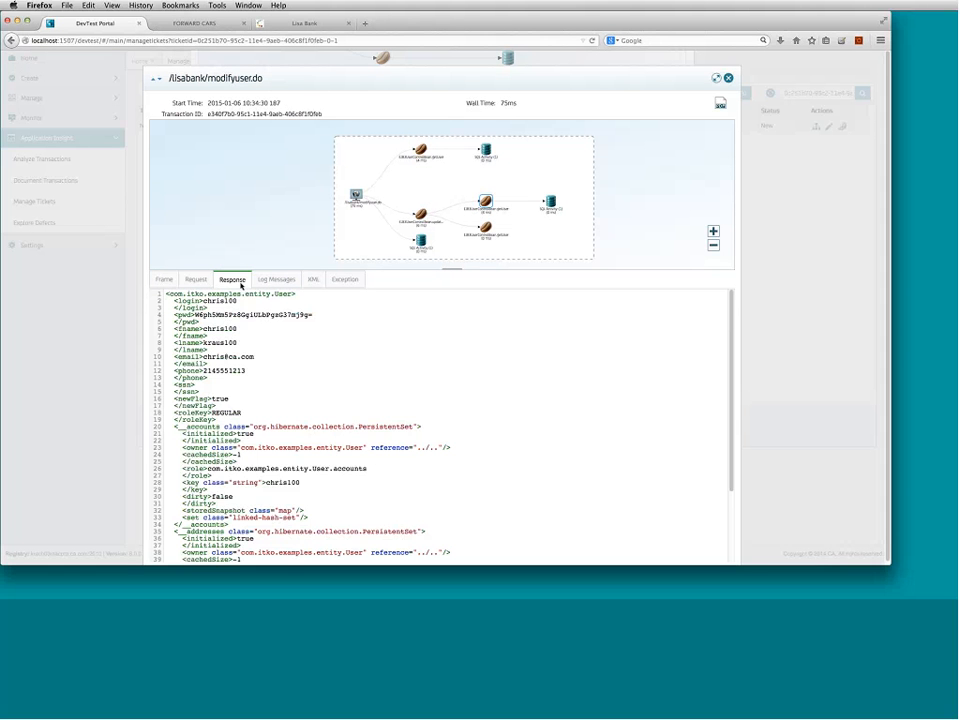
pyautogui.click(484, 228)
pyautogui.moveTo(172, 397); pyautogui.dragTo(238, 398)
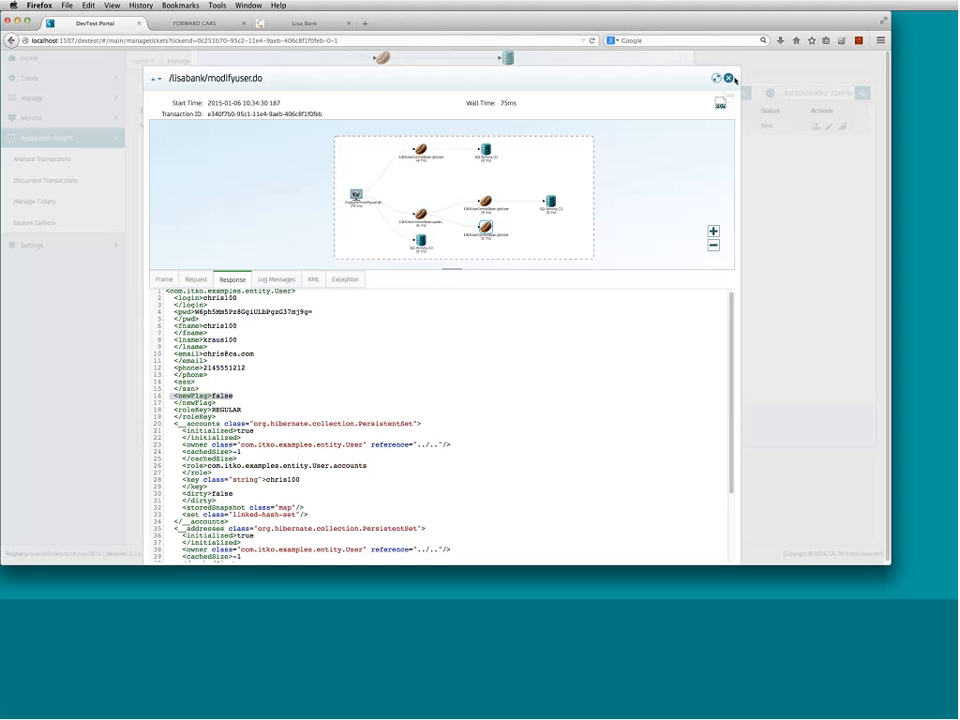
pyautogui.click(728, 77)
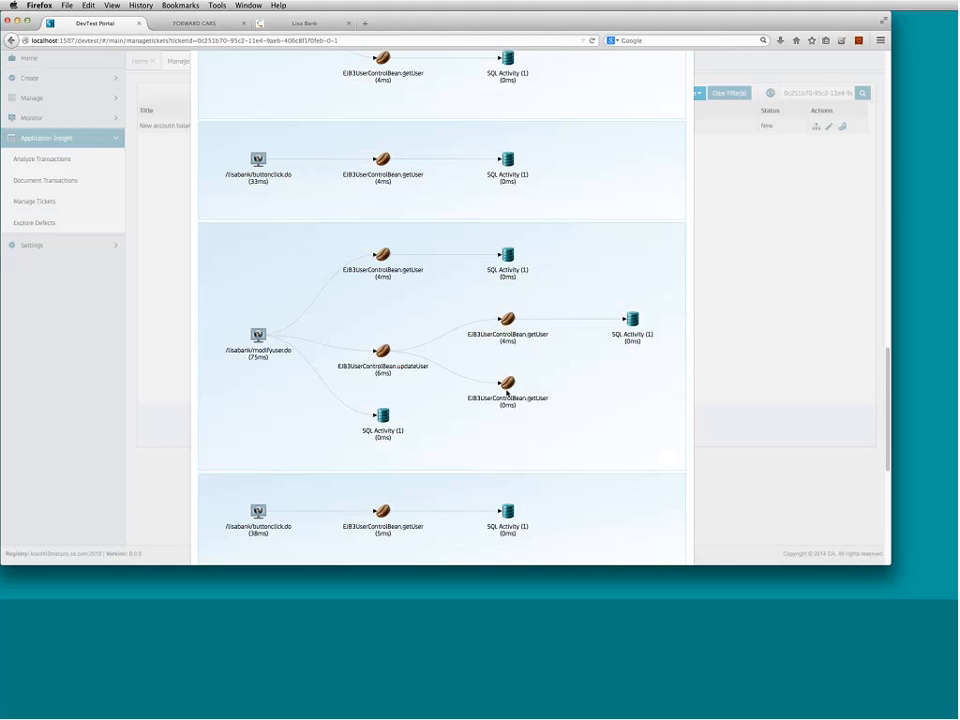
# - Identify the lower EJB3UserControlBean.getUser node under updateUser as the problem
pyautogui.click(506, 385)
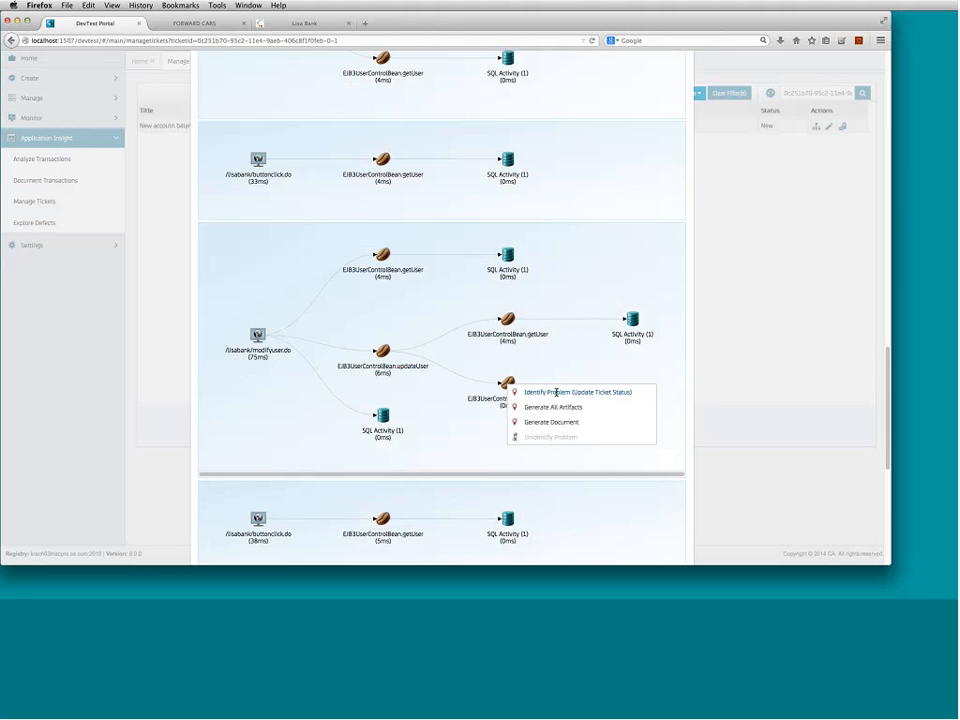
pyautogui.click(556, 392)
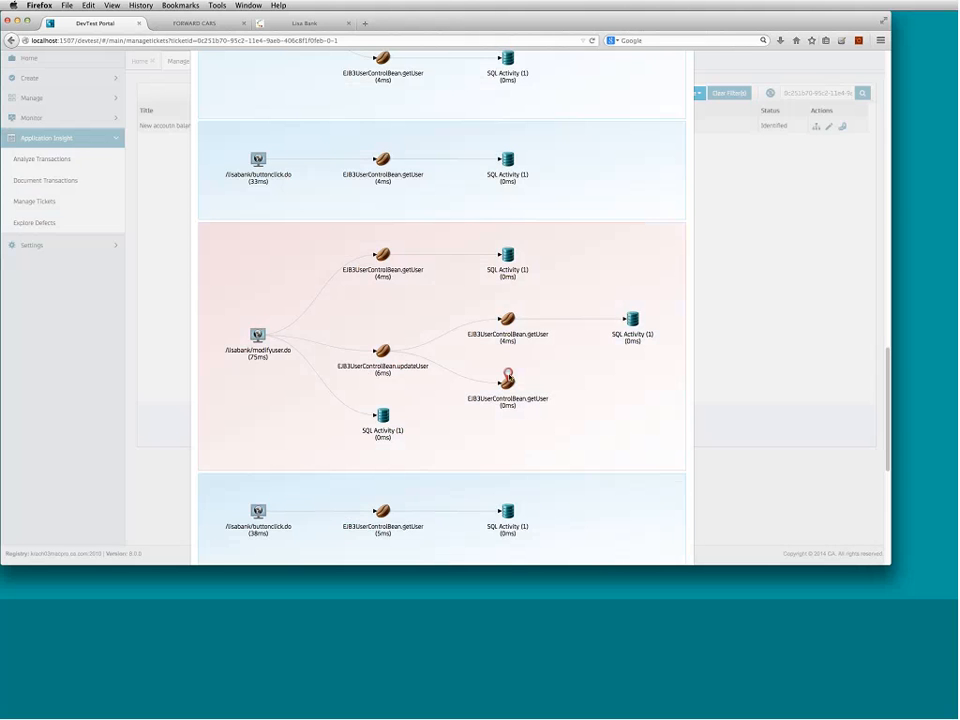
pyautogui.scroll(10, 778, 216)
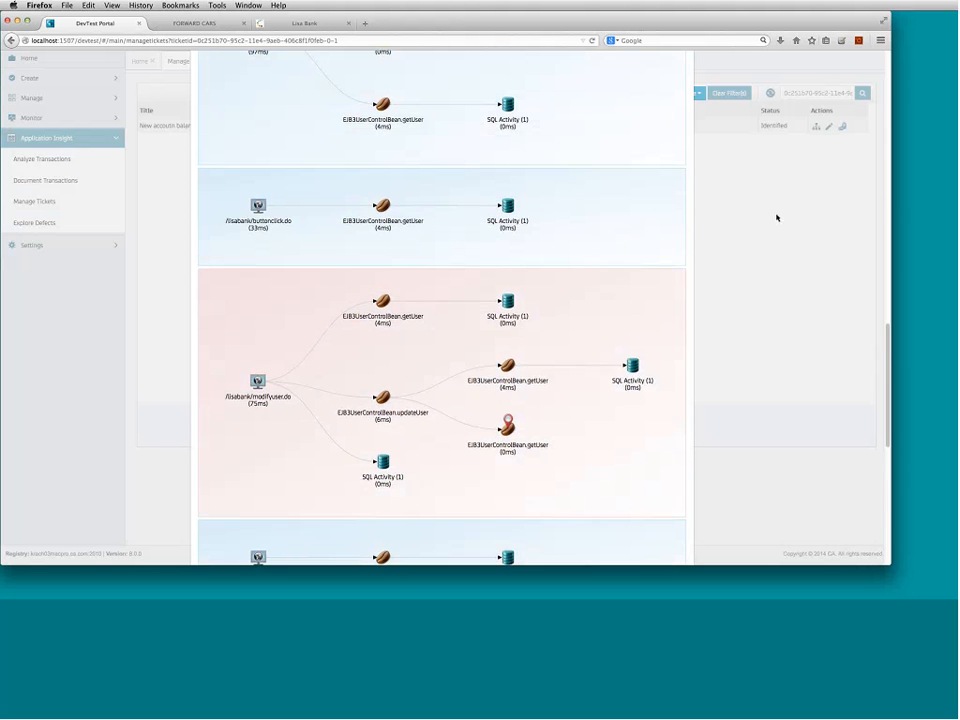
pyautogui.scroll(10, 740, 178)
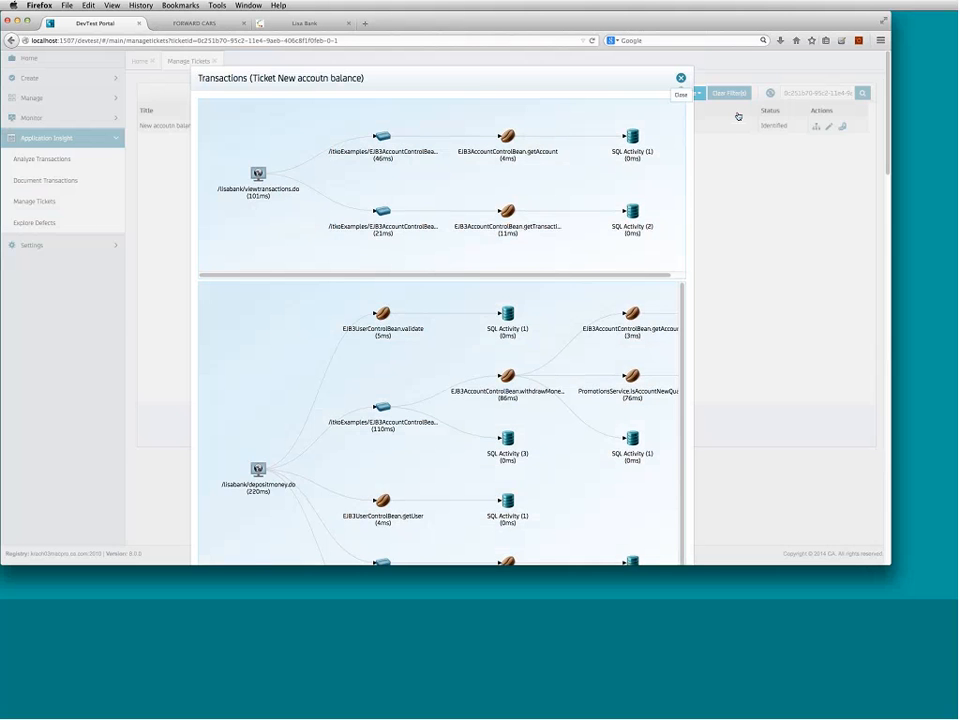
# - Add a description line noting the new-user flag was reset on user update, and save
pyautogui.click(681, 79)
pyautogui.click(828, 126)
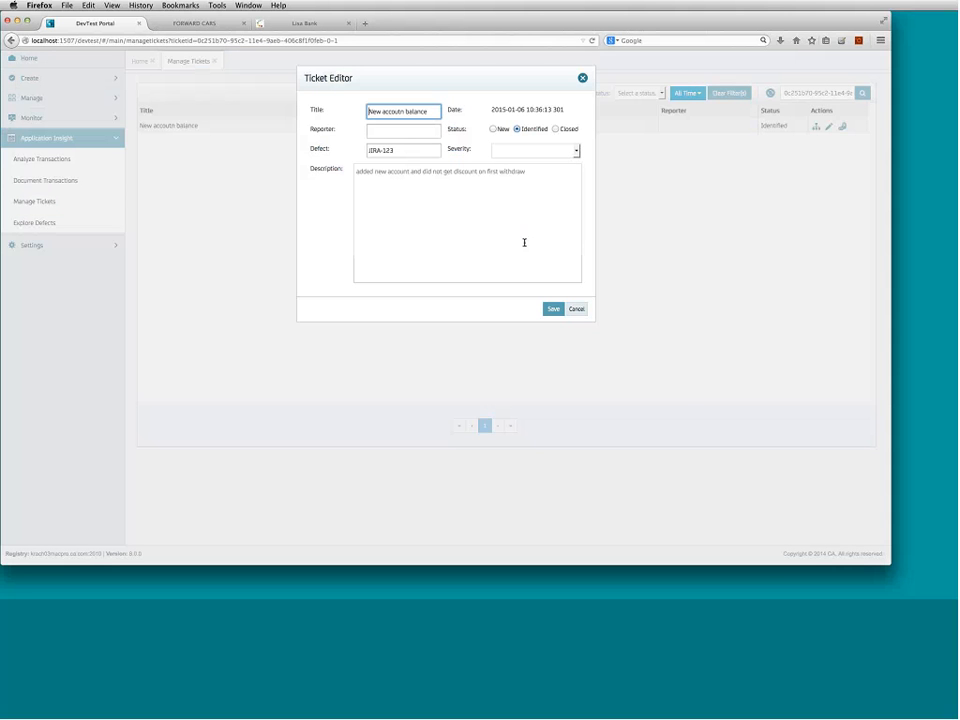
pyautogui.click(540, 180)
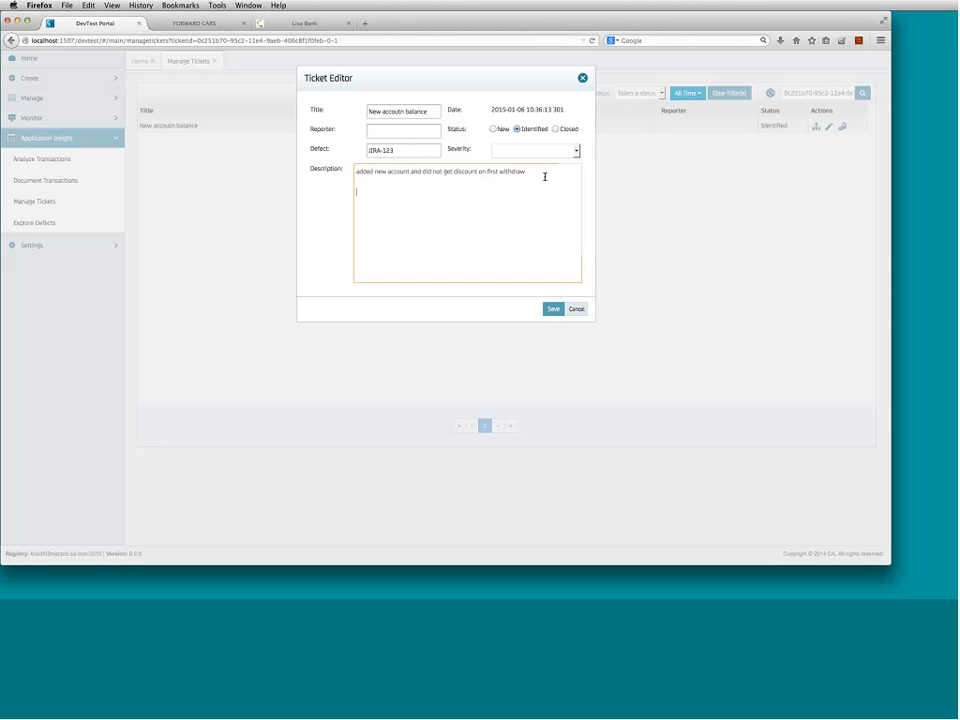
pyautogui.write('I noticed tha')
pyautogui.press('BackSpace')
pyautogui.press('BackSpace')
pyautogui.press('BackSpace')
pyautogui.press('BackSpace')
pyautogui.press('BackSpace')
pyautogui.press('BackSpace')
pyautogui.press('BackSpace')
pyautogui.press('BackSpace')
pyautogui.write('iced that l')
pyautogui.write('n update of user the flag for new was reset.')
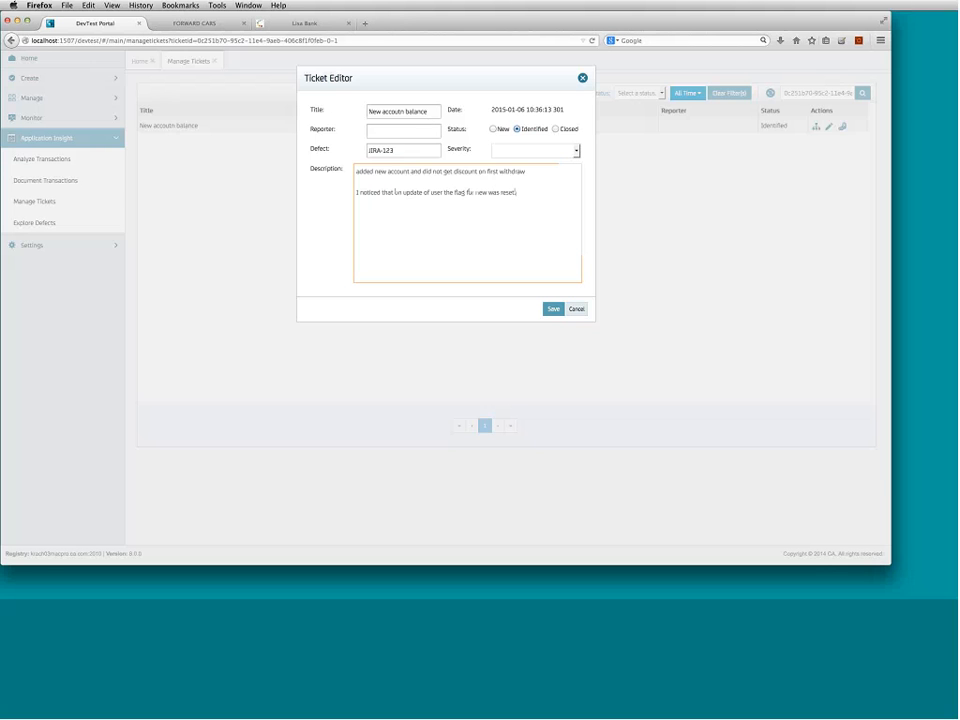
pyautogui.click(554, 309)
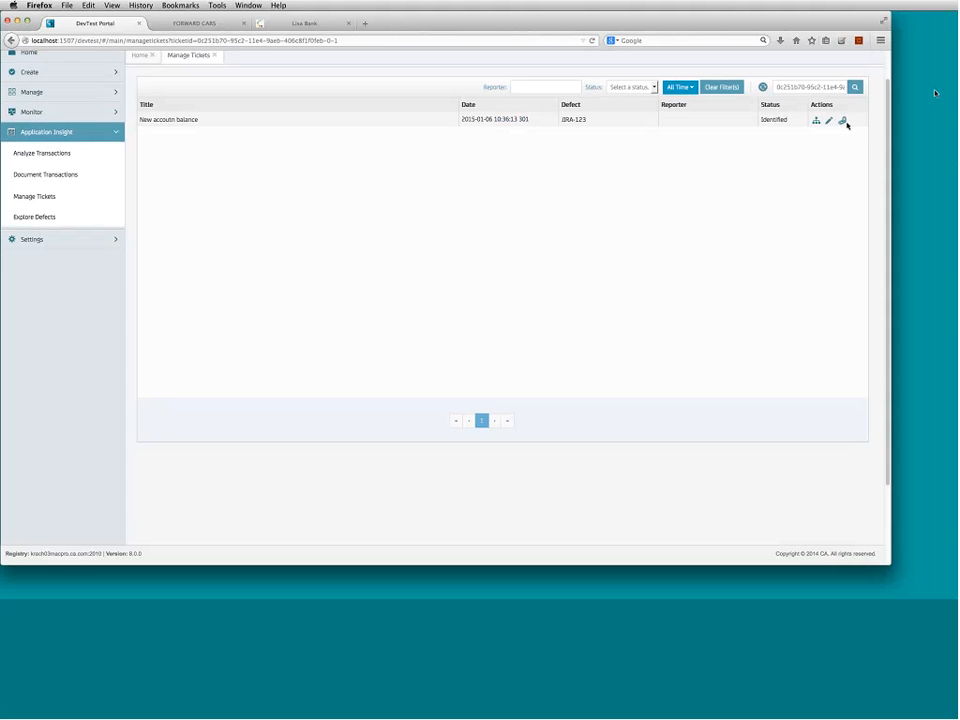
pyautogui.click(842, 122)
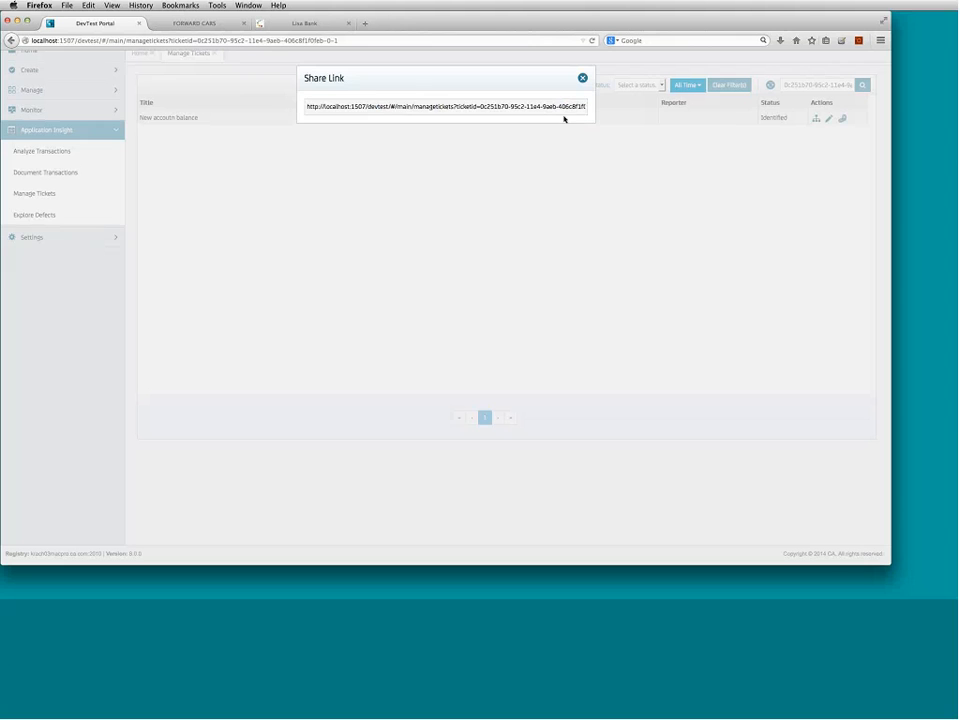
pyautogui.rightClick(419, 106)
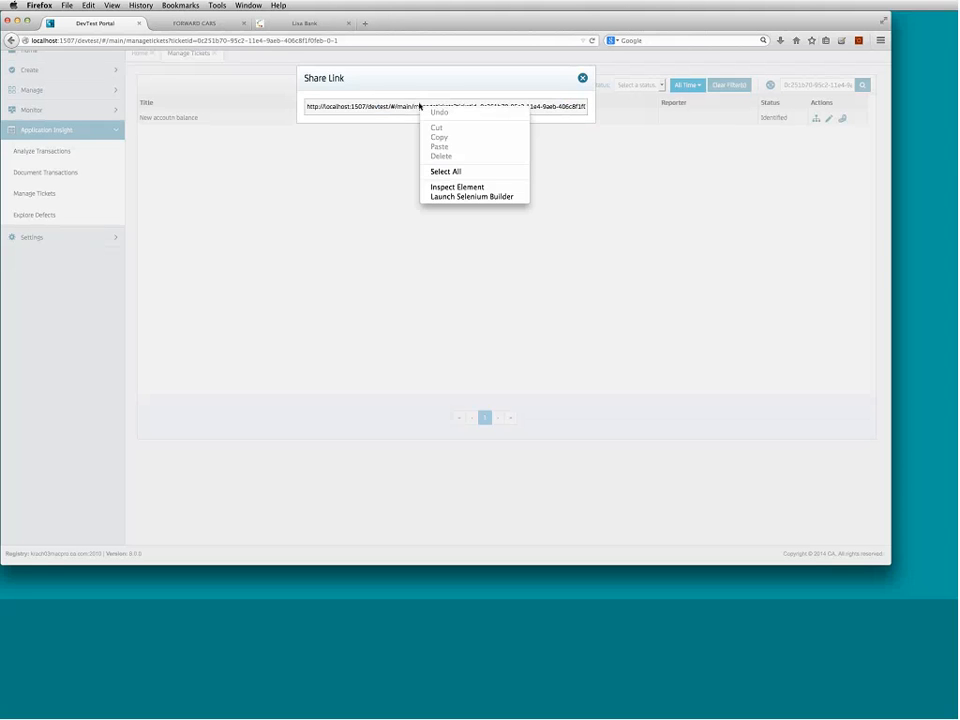
pyautogui.click(403, 109)
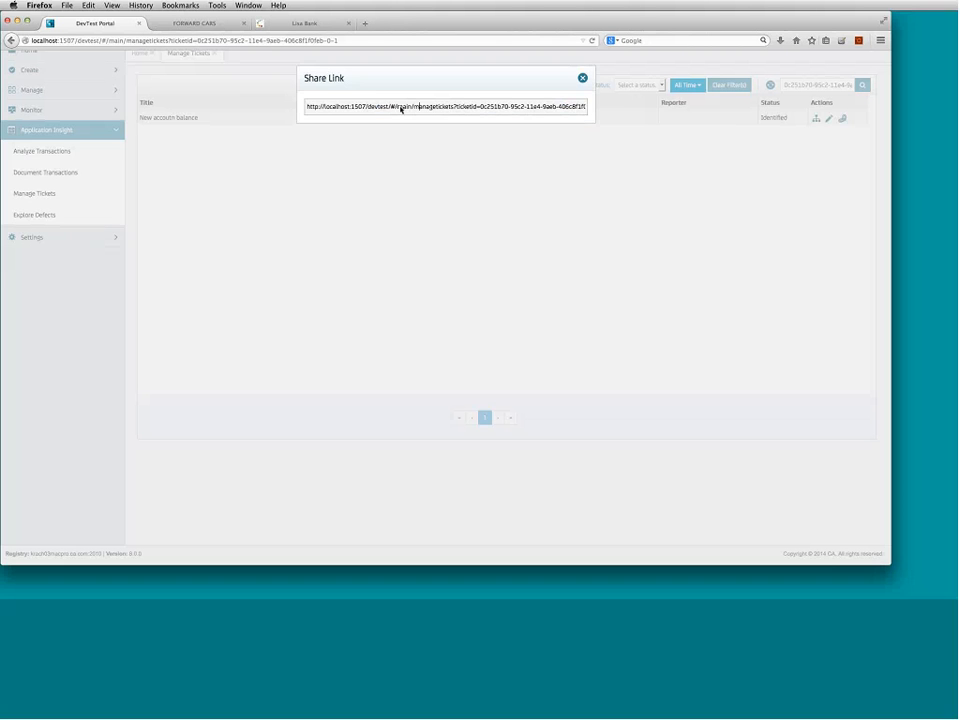
pyautogui.click(582, 78)
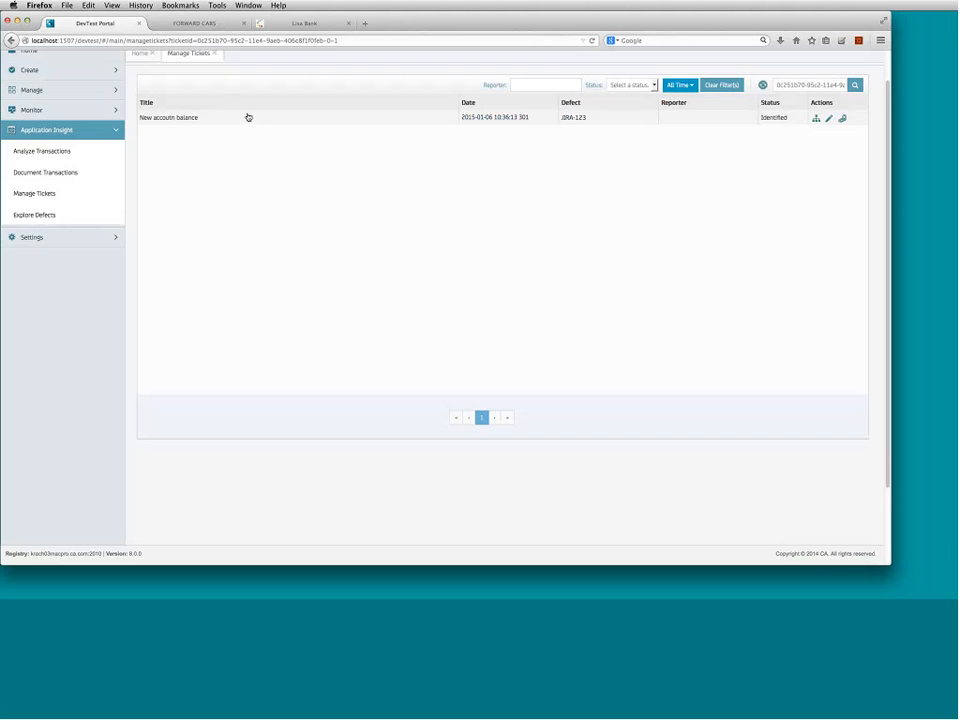
# - Leave the ticket time filter at All Time and close the Manage Tickets tab
pyautogui.scroll(1, 336, 204)
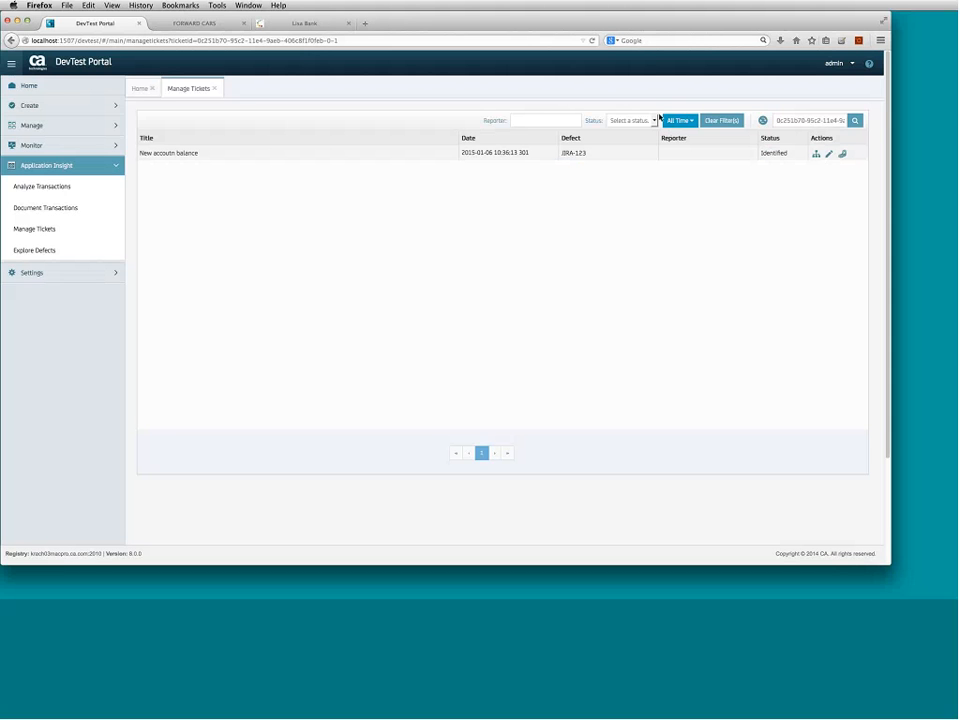
pyautogui.click(688, 122)
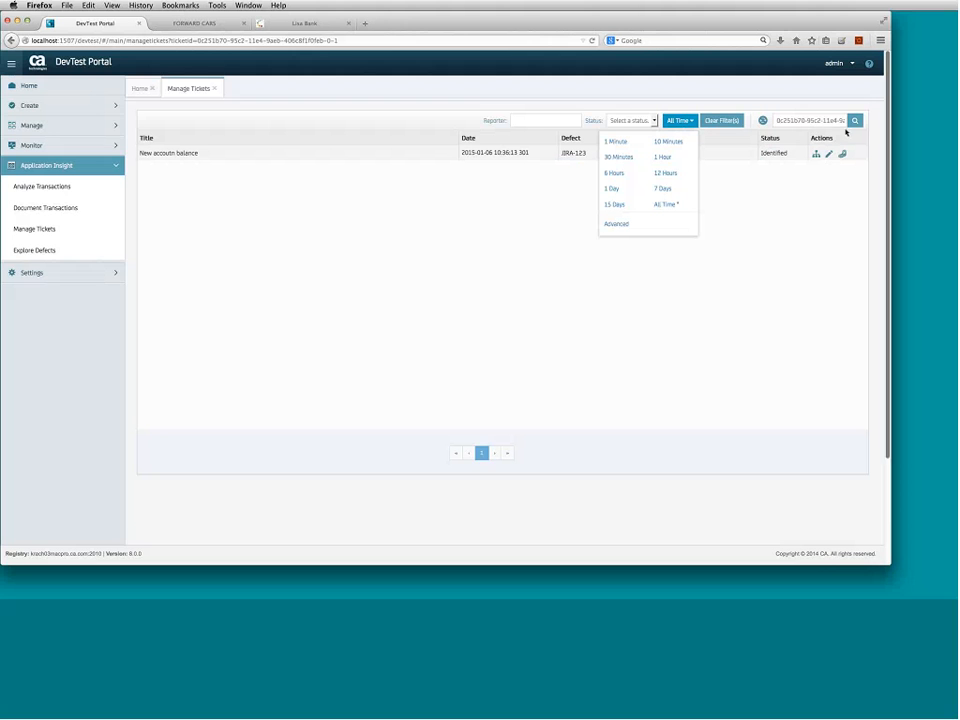
pyautogui.click(691, 414)
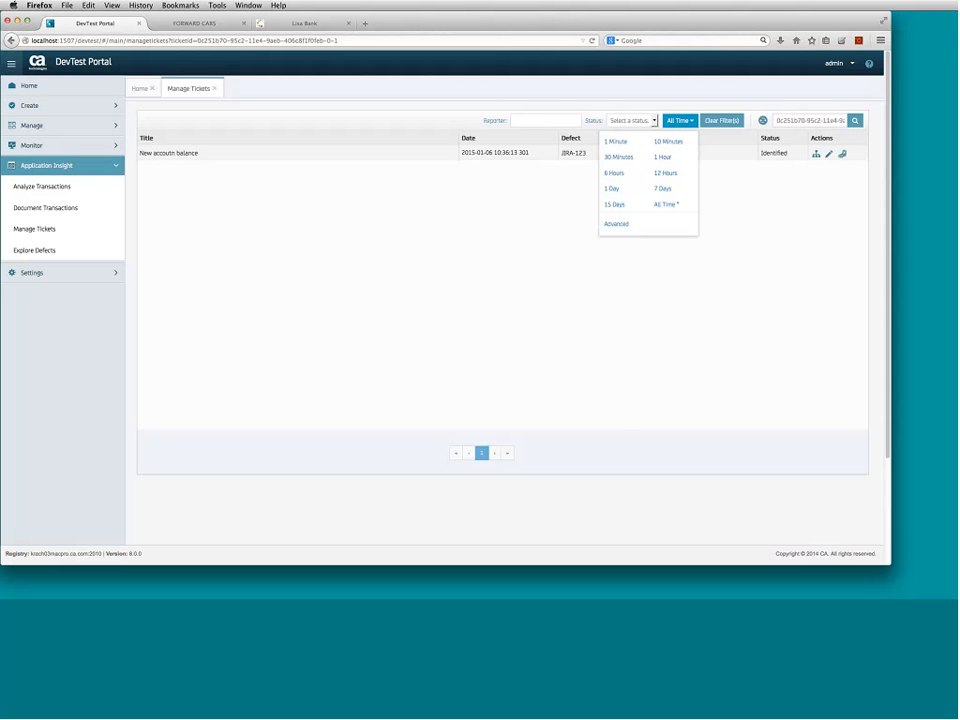
pyautogui.click(213, 89)
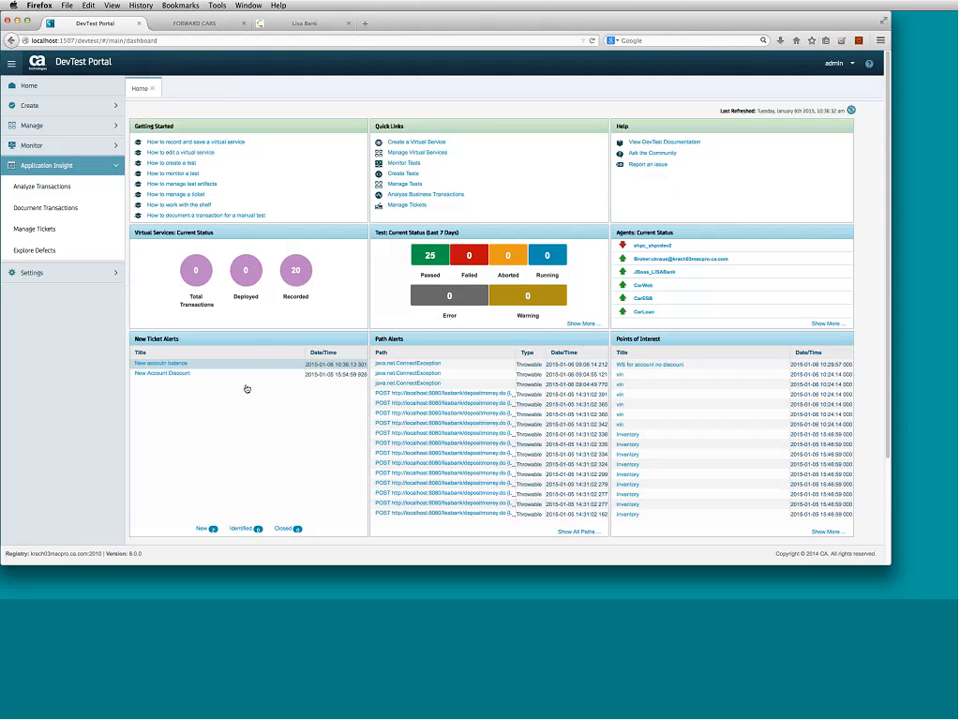
# - Refresh the Home dashboard panels using the Last Refreshed refresh icon
pyautogui.click(851, 110)
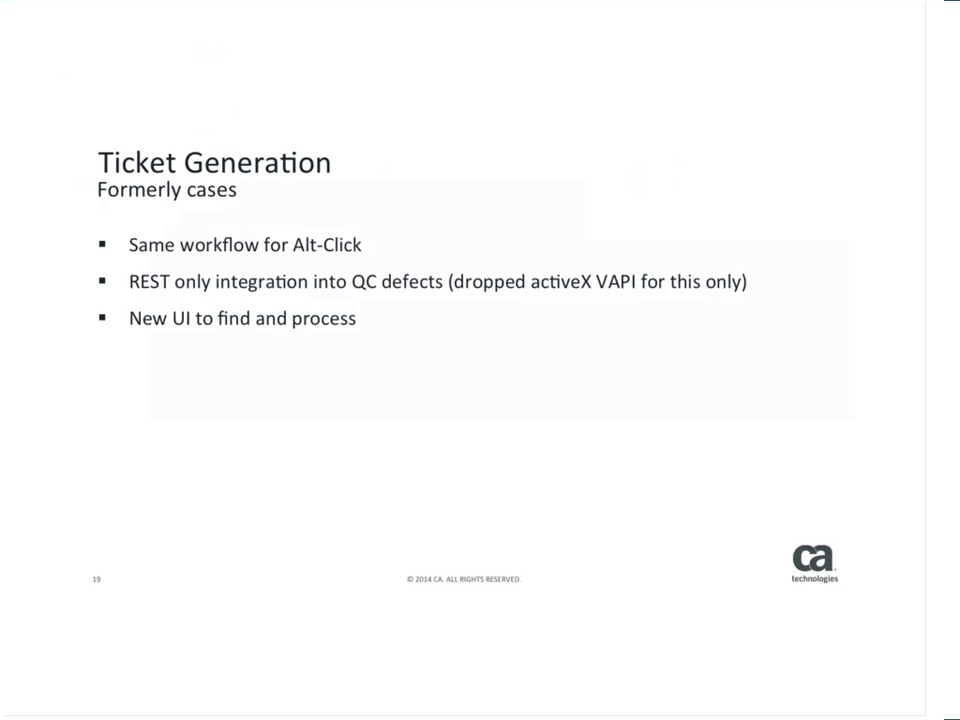
# - Step through the Manage ticket list and View paths associated with Ticket slides to reach Q & A
pyautogui.press('Right')
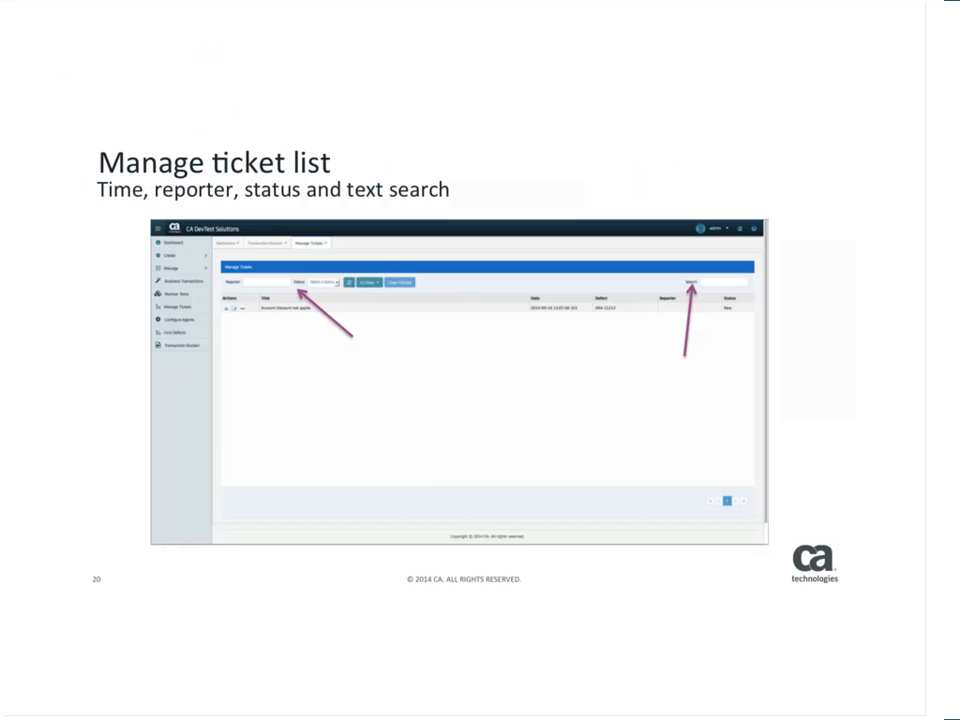
pyautogui.press('Right')
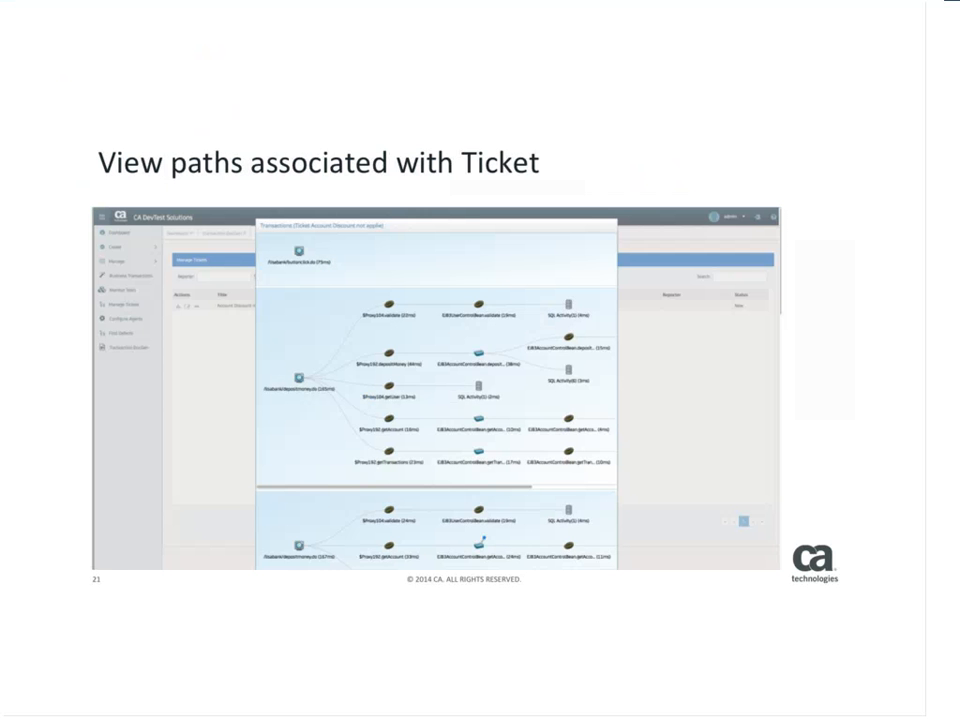
pyautogui.press('Right')
pyautogui.press('Right')
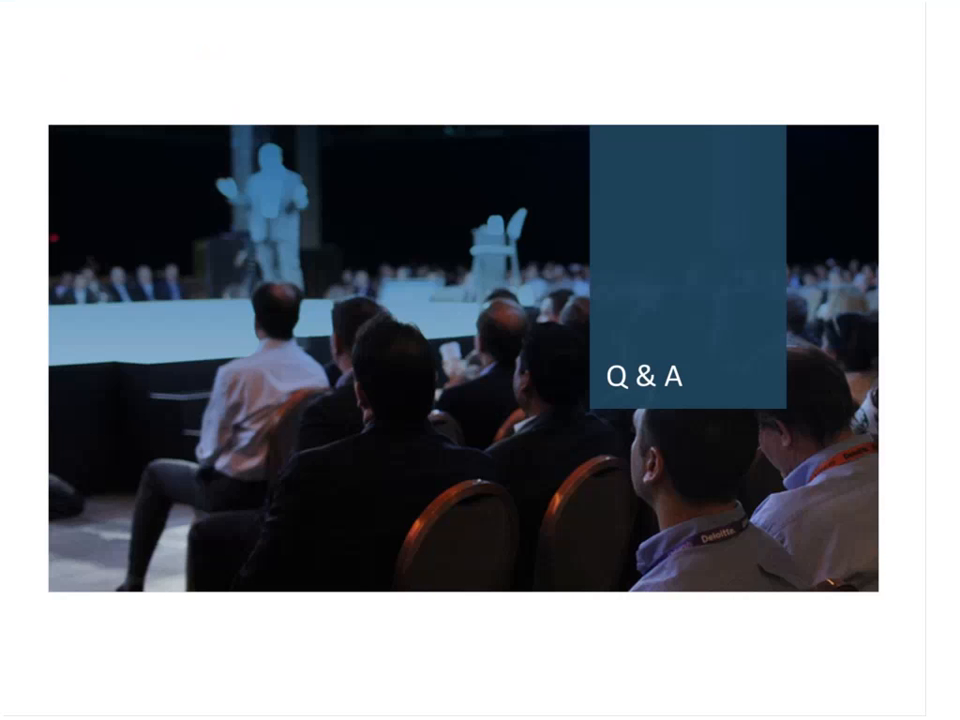